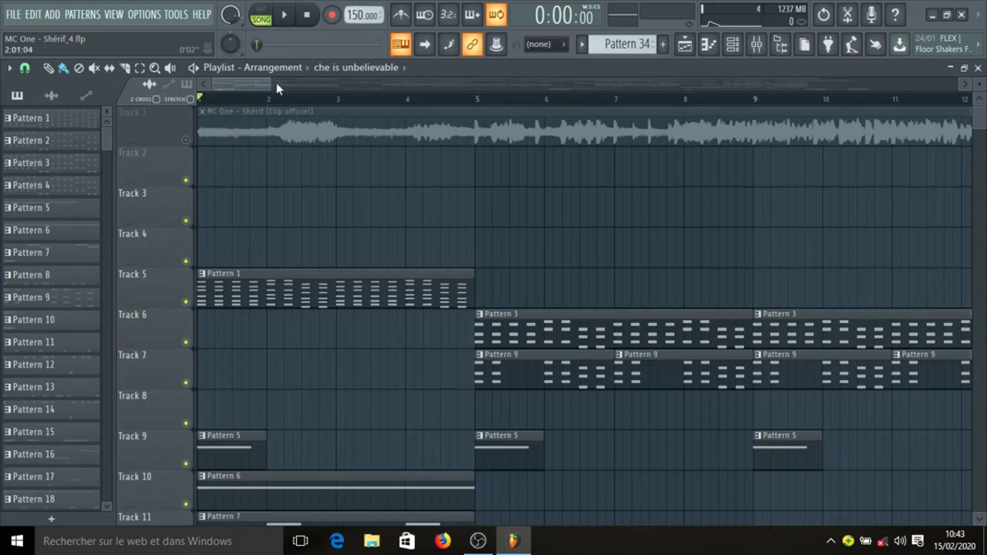
- Select the Pattern 1 clip on Track 5 and shrink the maximized Playlist back to its smaller window
drag(276, 83, 313, 84)
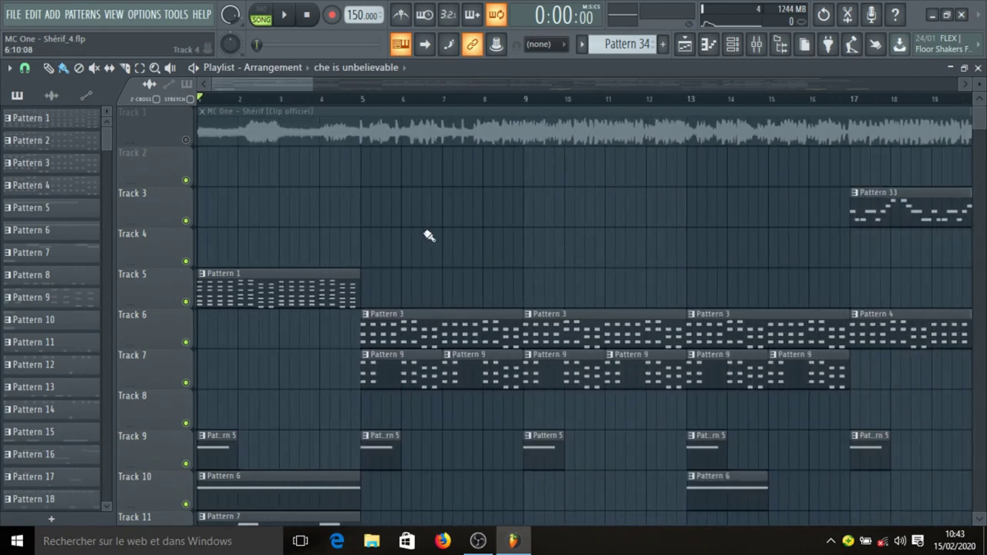
click(264, 300)
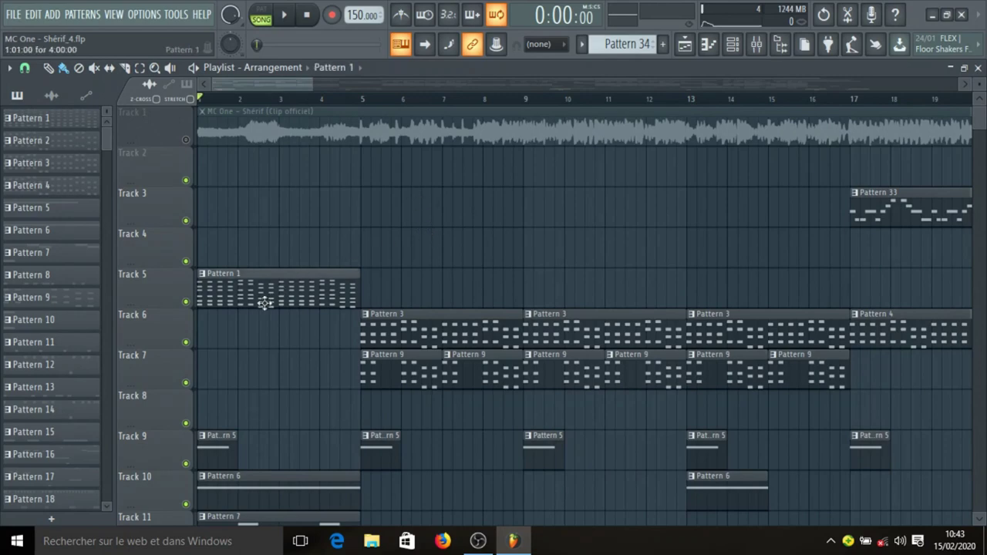
click(963, 67)
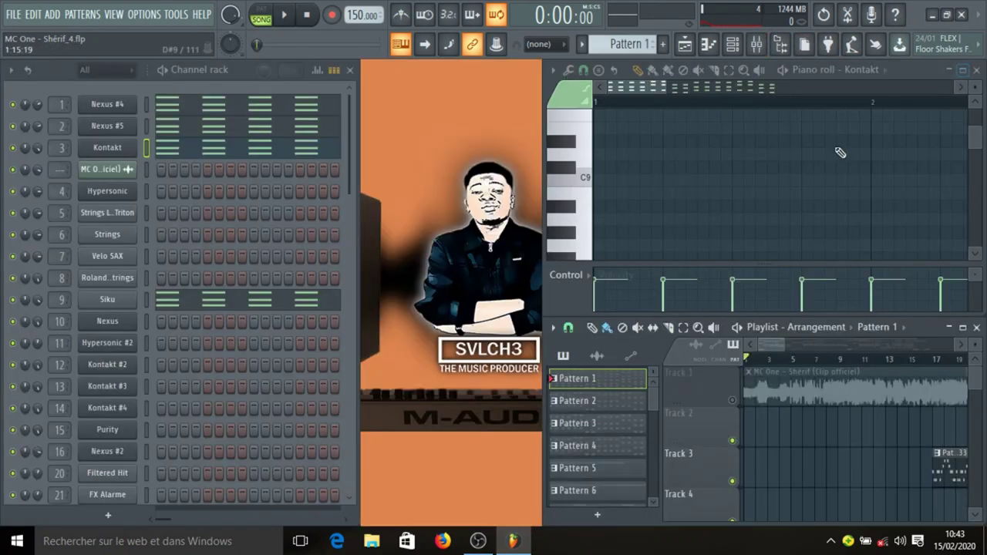
- Play Pattern 1 in pattern mode and examine the Kontakt chord notes in the piano roll
click(262, 15)
click(286, 15)
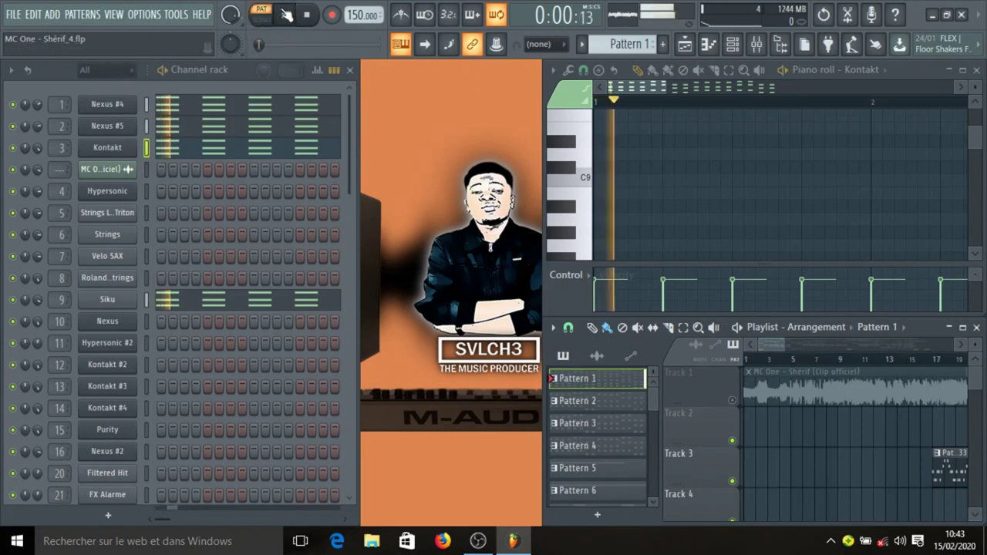
scroll(670, 182, down, 15)
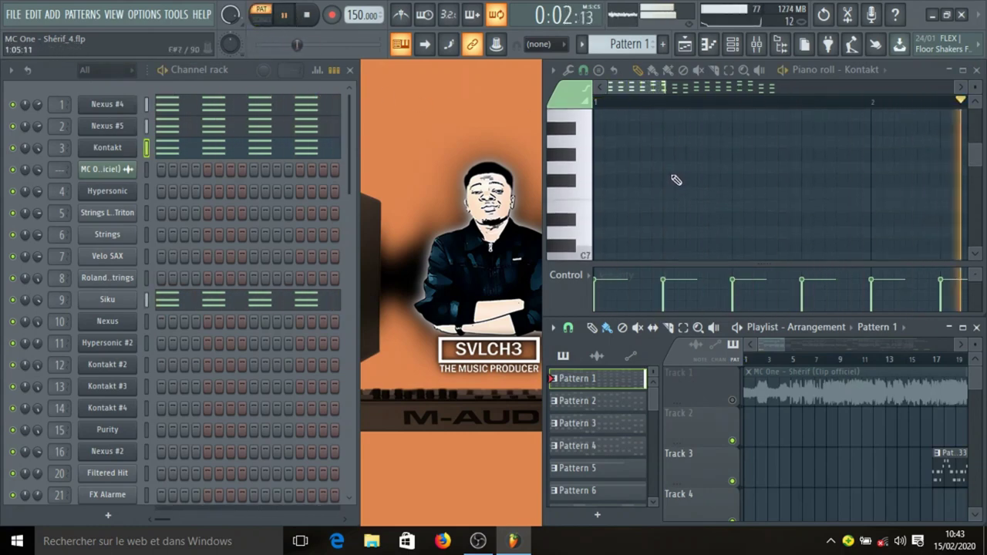
scroll(673, 172, down, 1)
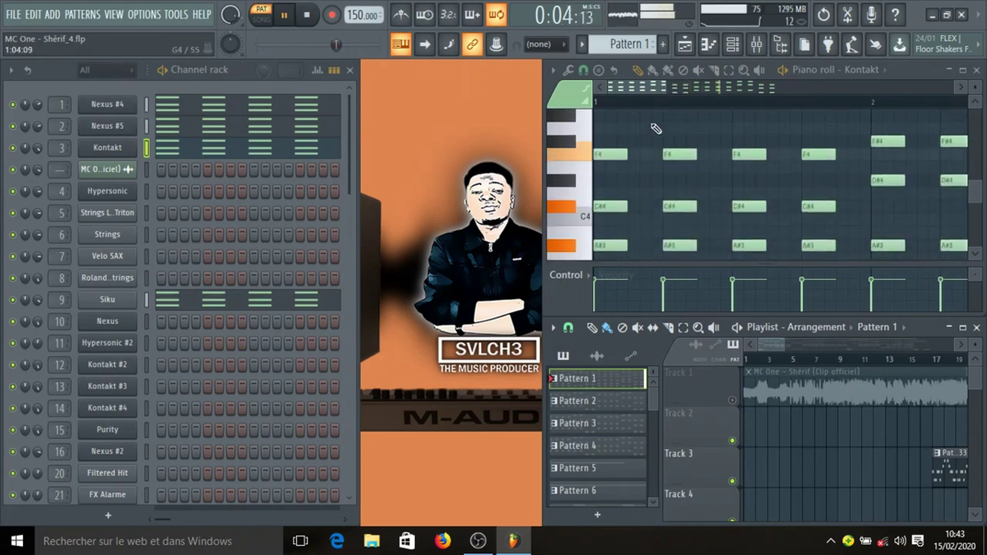
scroll(640, 105, down, 5)
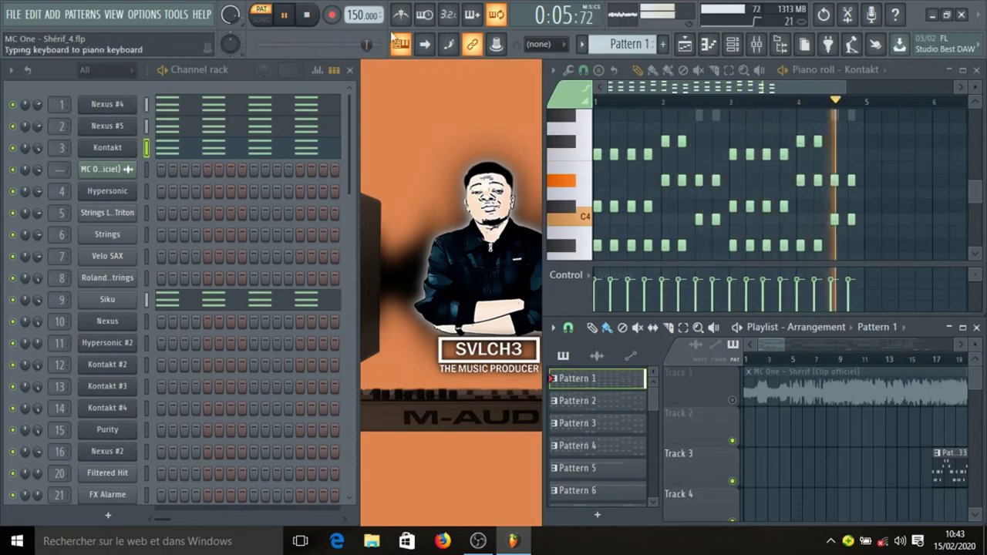
key(space)
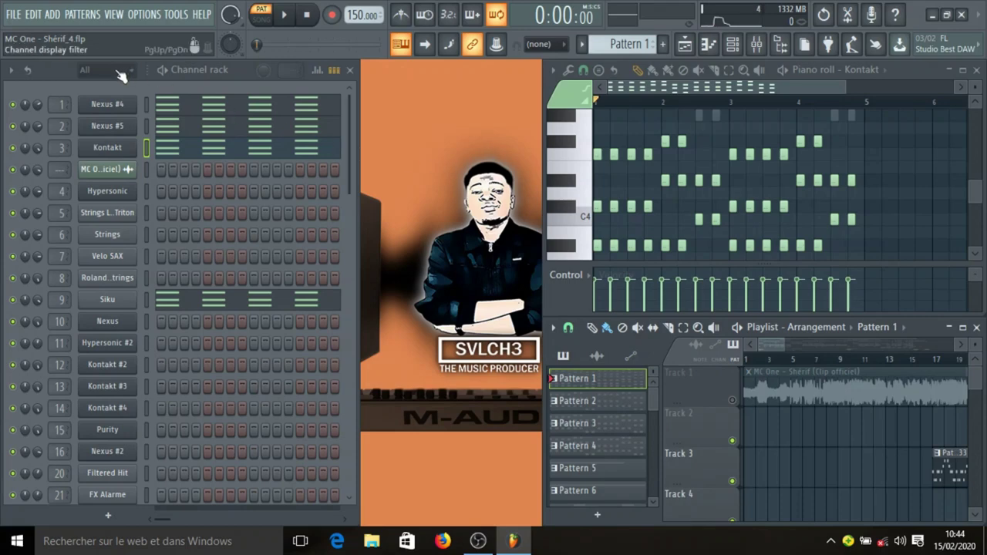
- View the preset loaded in the Nexus #4 instrument, close it and solo that channel
click(118, 110)
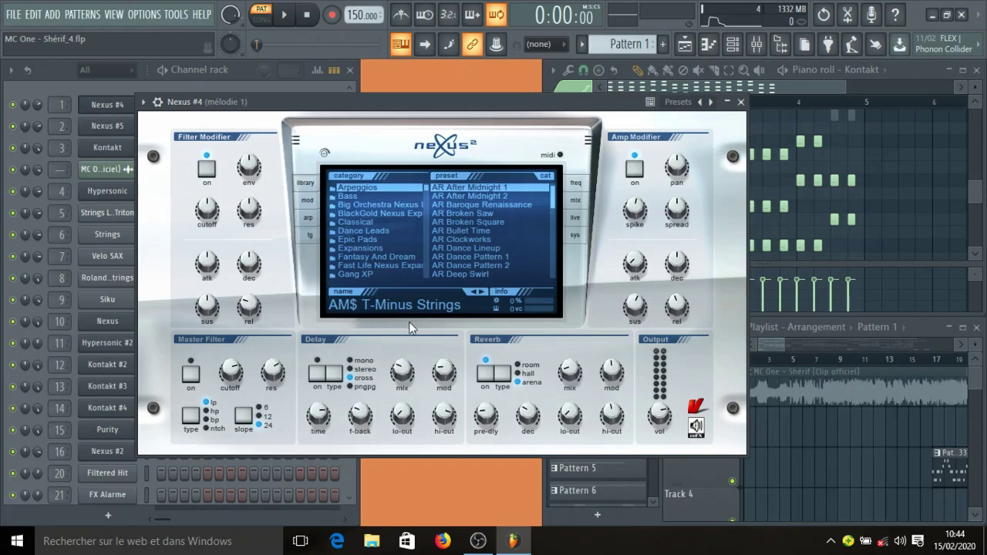
click(741, 103)
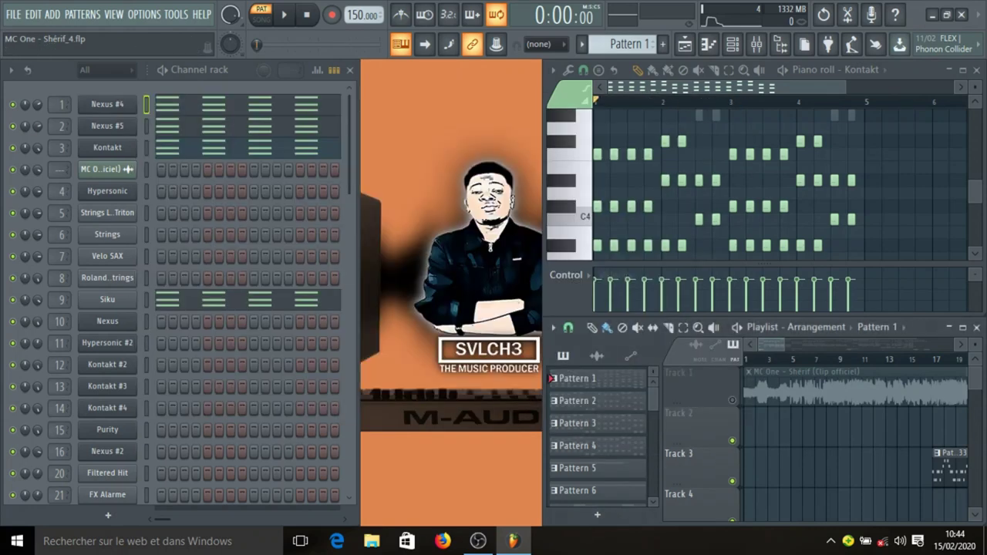
right_click(13, 104)
click(31, 112)
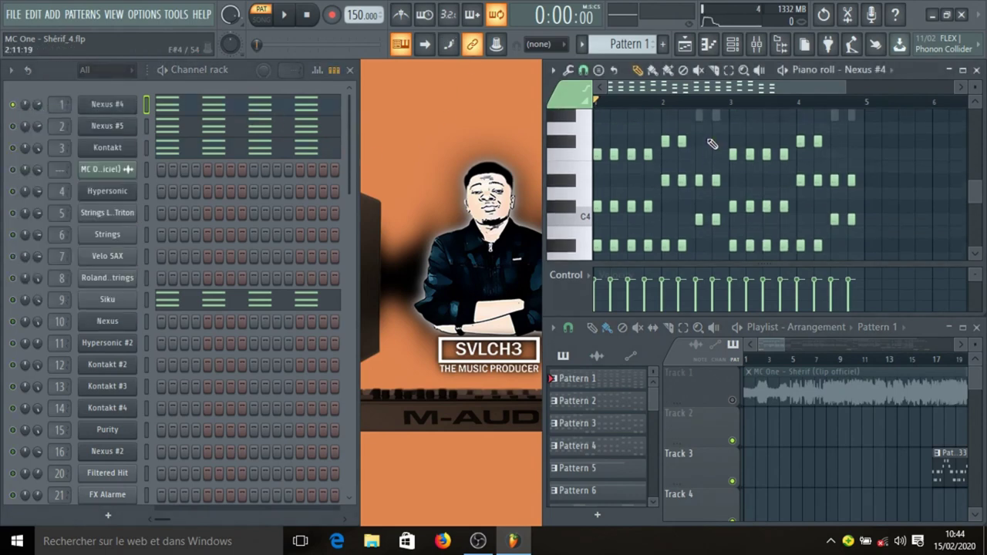
- Listen to the soloed Nexus #4 chords while examining their notes in the piano roll, and stop playback
drag(975, 88, 975, 91)
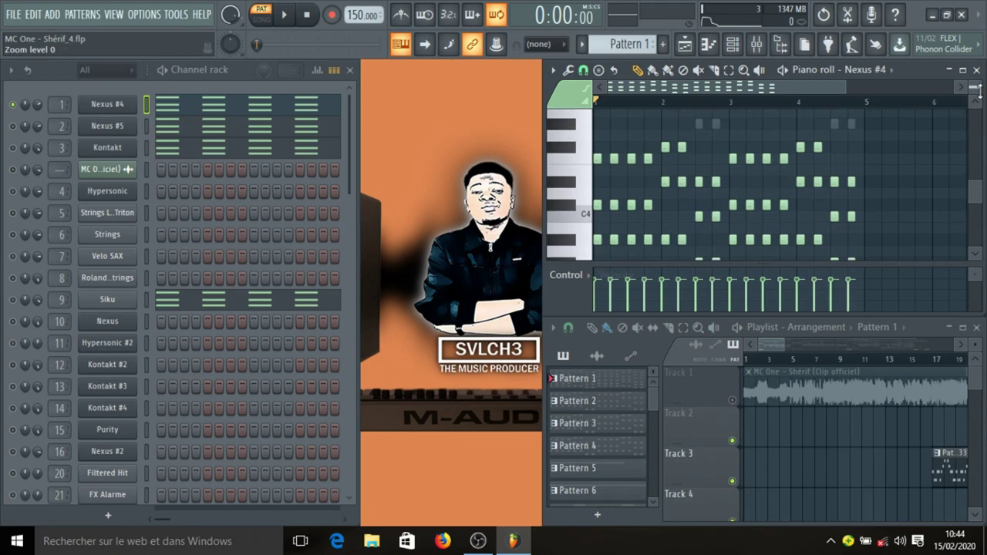
scroll(893, 203, down, 1)
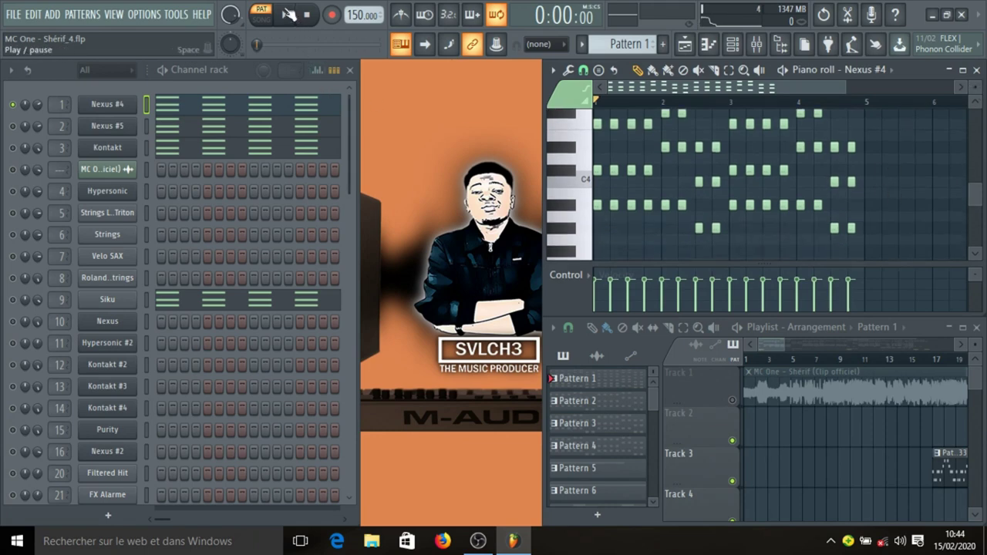
click(284, 15)
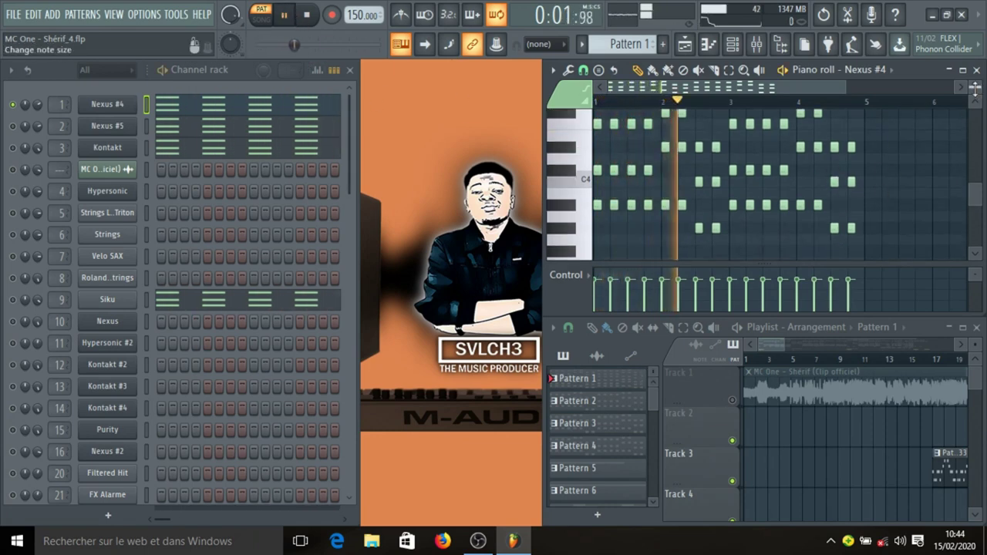
drag(975, 87, 975, 92)
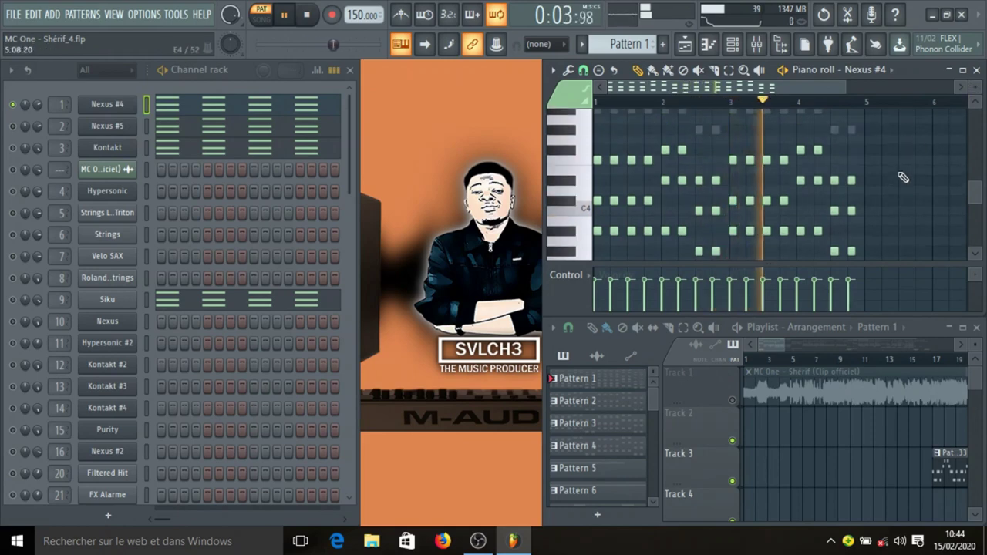
click(309, 16)
- Mute Nexus #4, unmute Nexus #5 and view the preset loaded in the Nexus #5 instrument
click(13, 105)
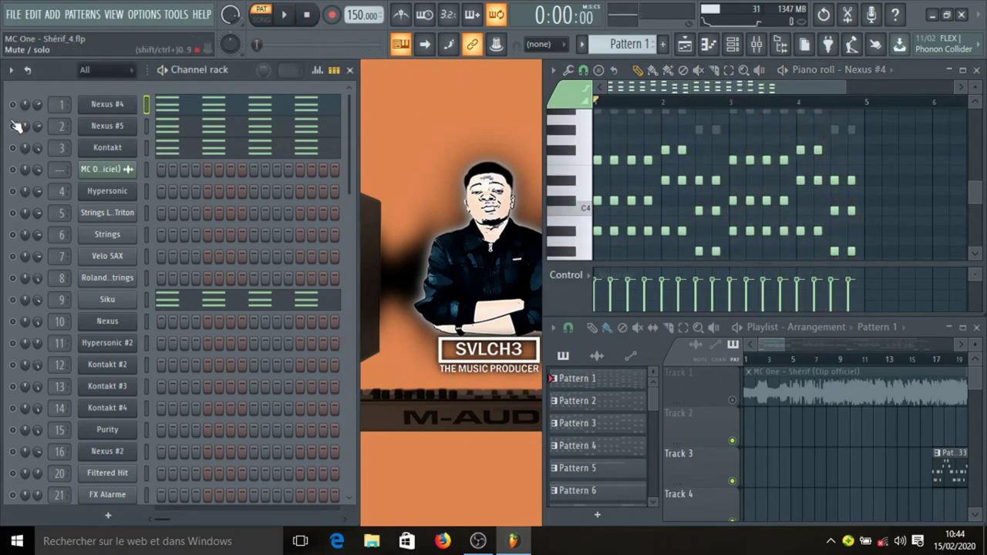
click(13, 126)
click(116, 127)
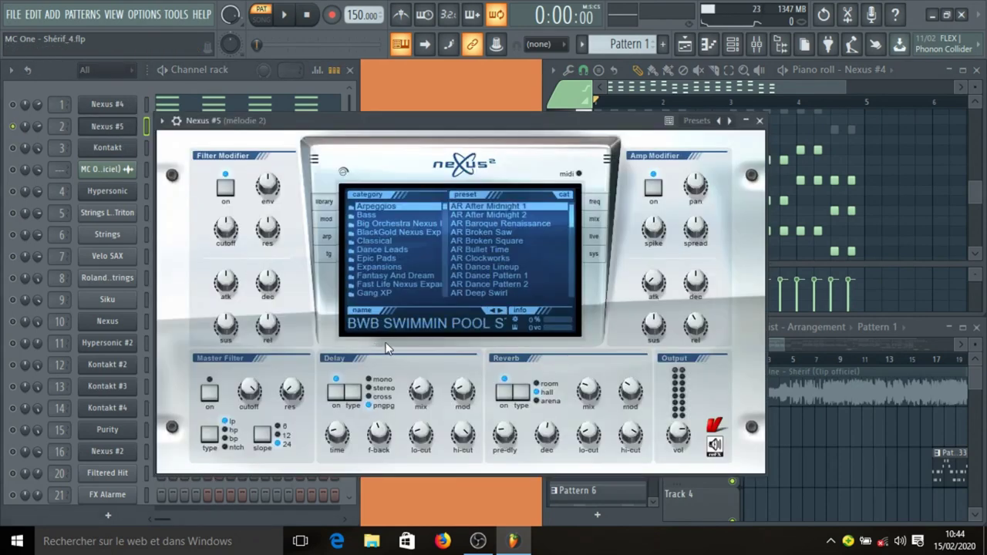
click(759, 121)
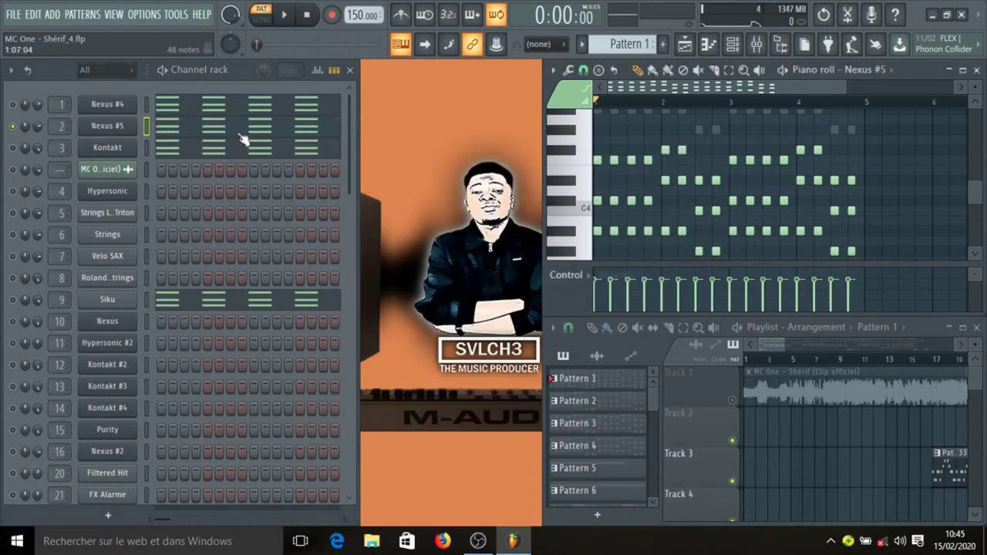
- Show the Nexus #5 notes in the piano roll, play the part on its own and stop playback
click(197, 130)
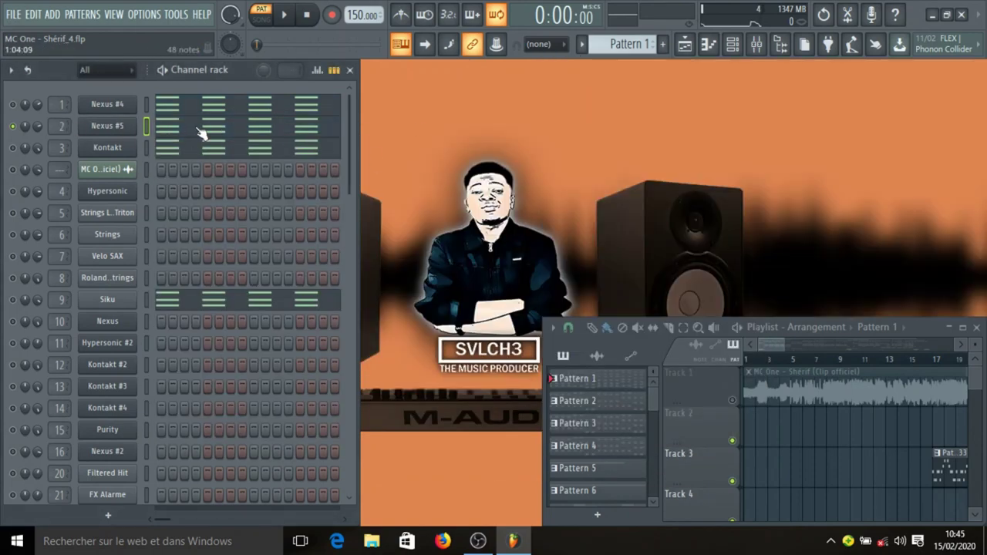
click(197, 130)
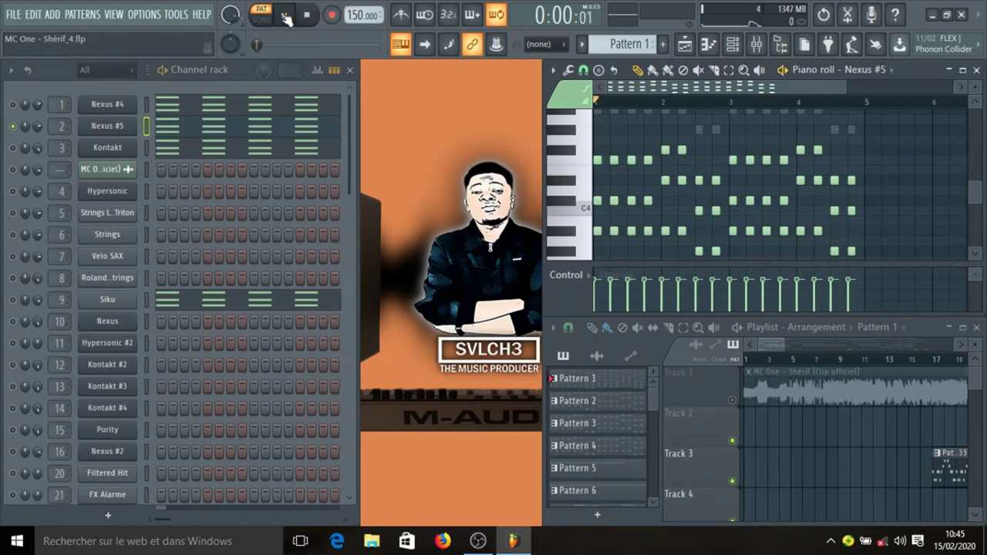
click(285, 16)
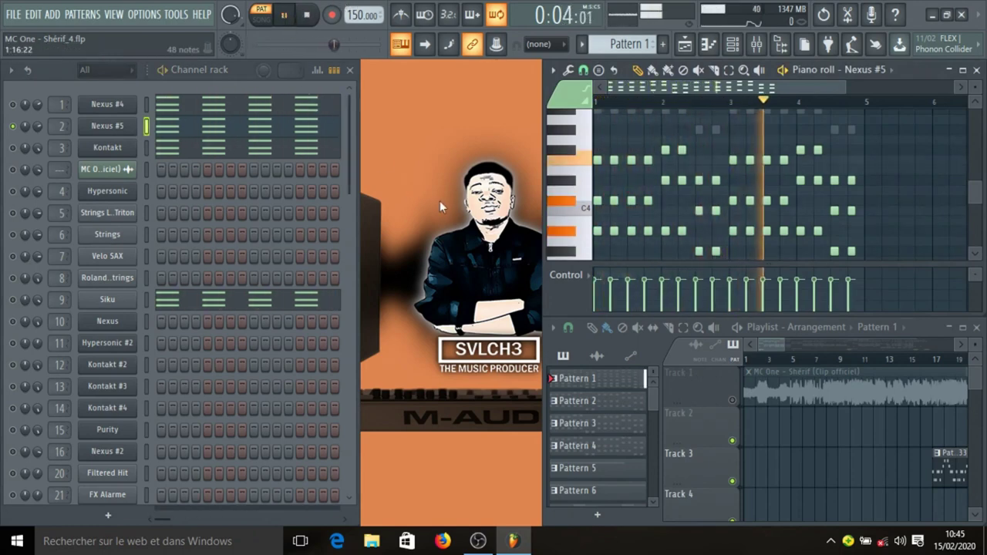
click(307, 16)
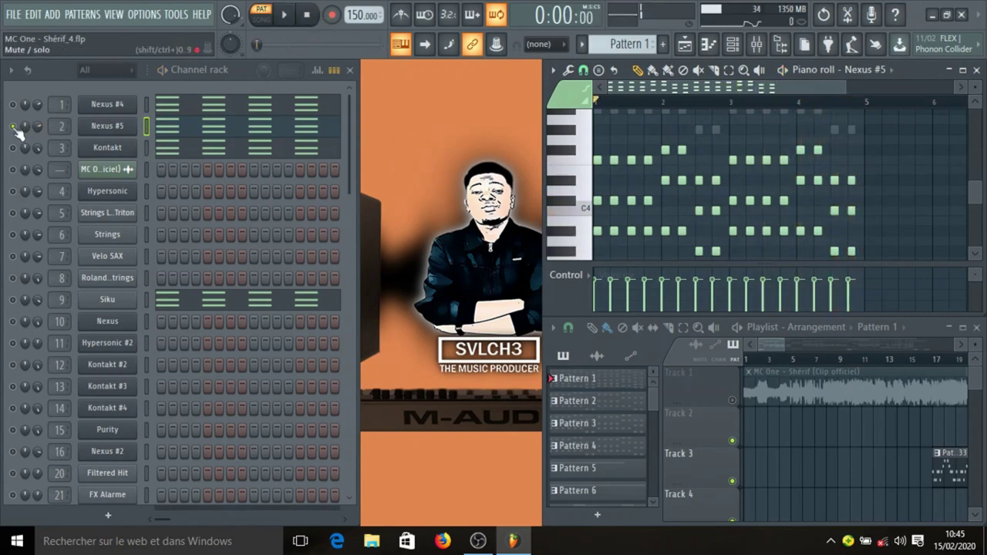
- Make Kontakt on channel 3 the only active channel and view the instrument loaded in it
click(13, 147)
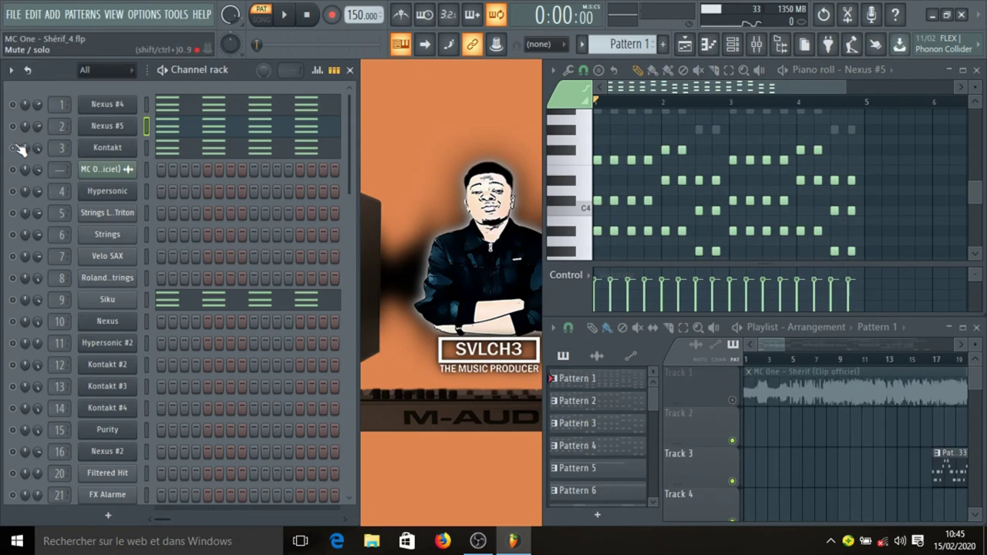
click(103, 151)
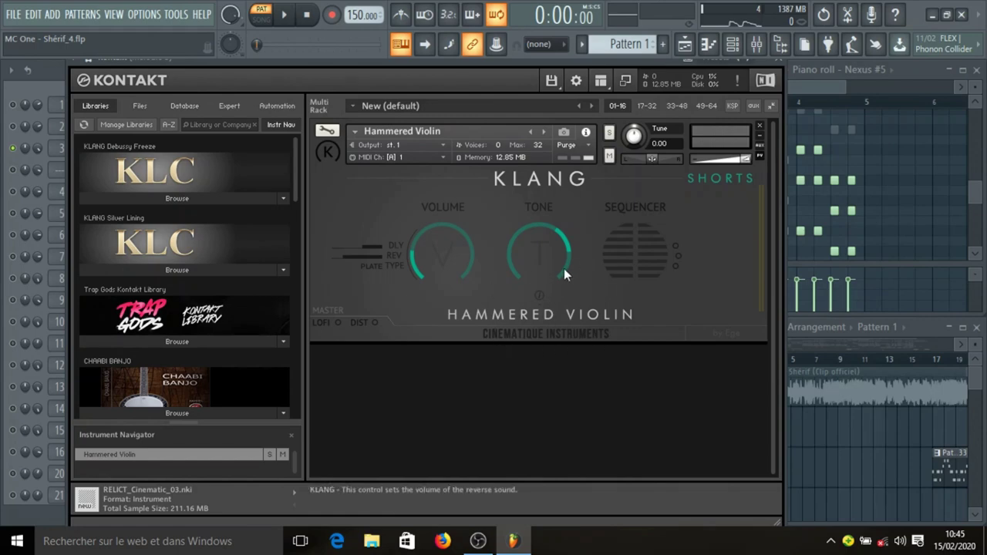
click(777, 61)
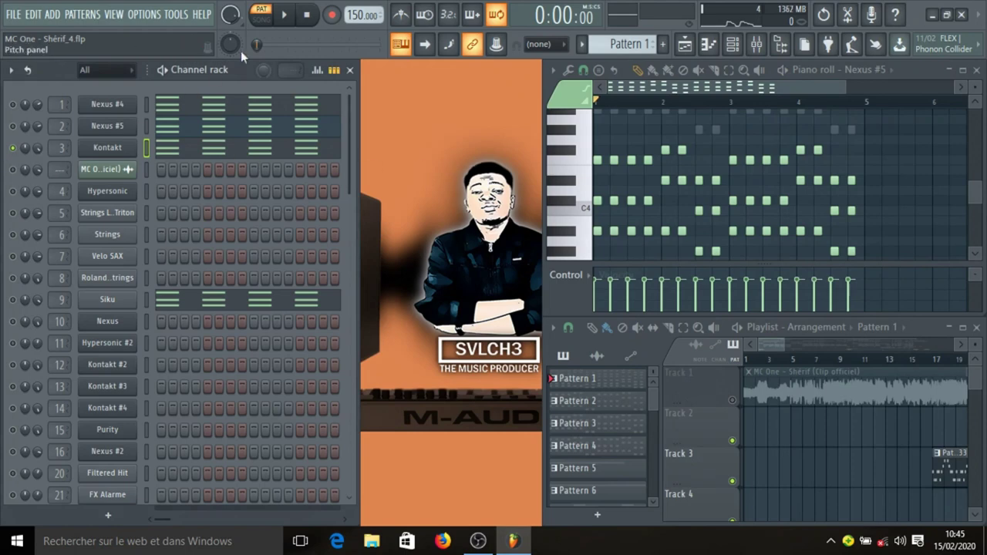
- Show the Kontakt notes in the piano roll, play the part on its own and stop playback
click(250, 147)
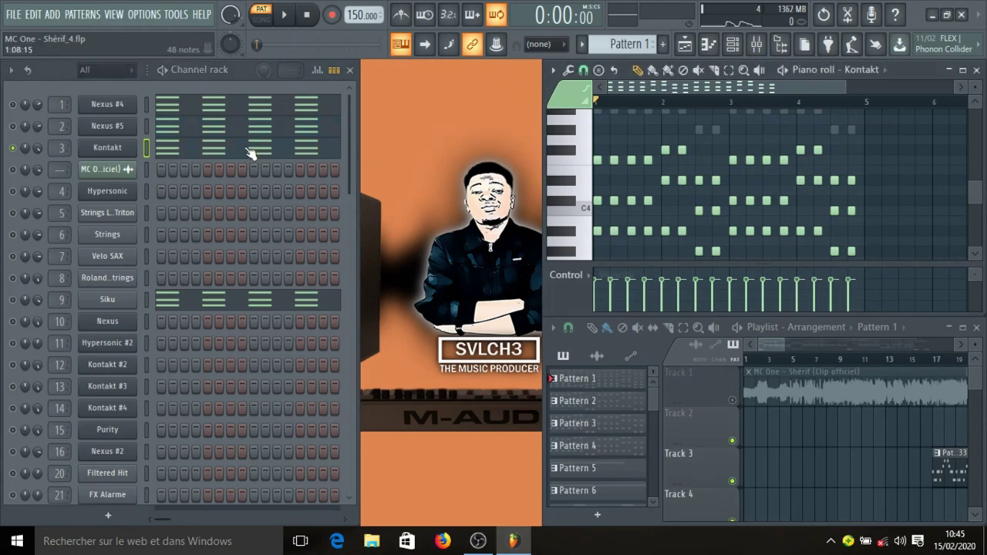
click(284, 14)
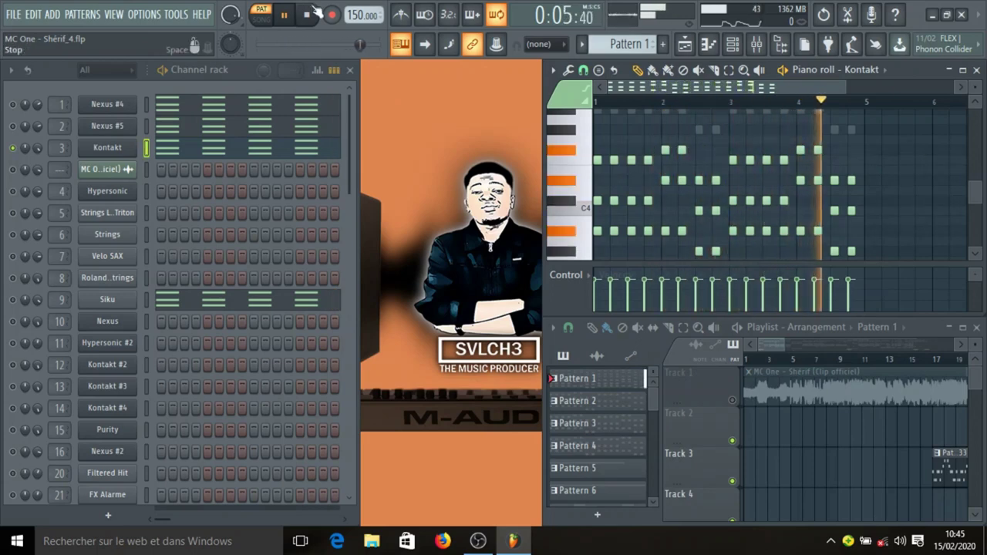
key(space)
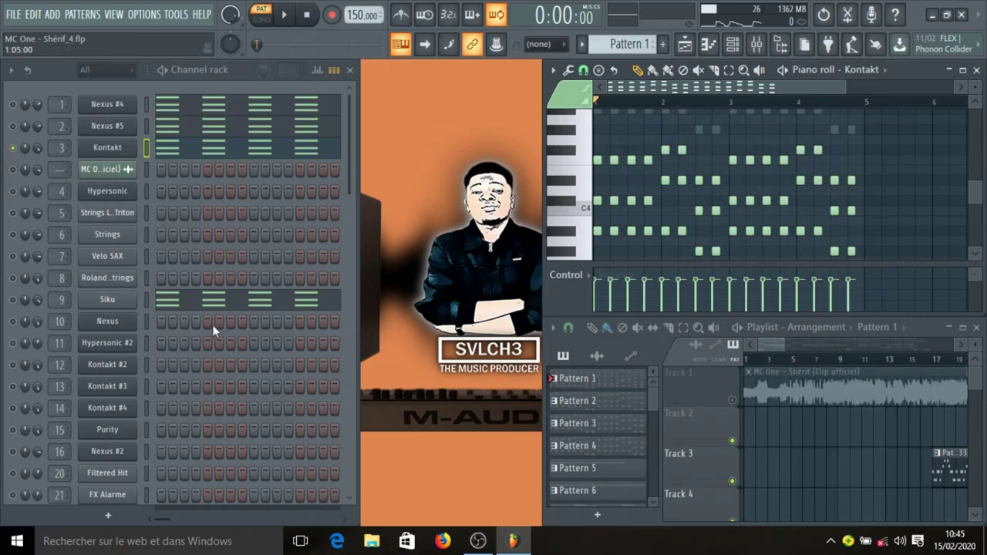
- Solo the Siku channel in the channel rack
right_click(13, 299)
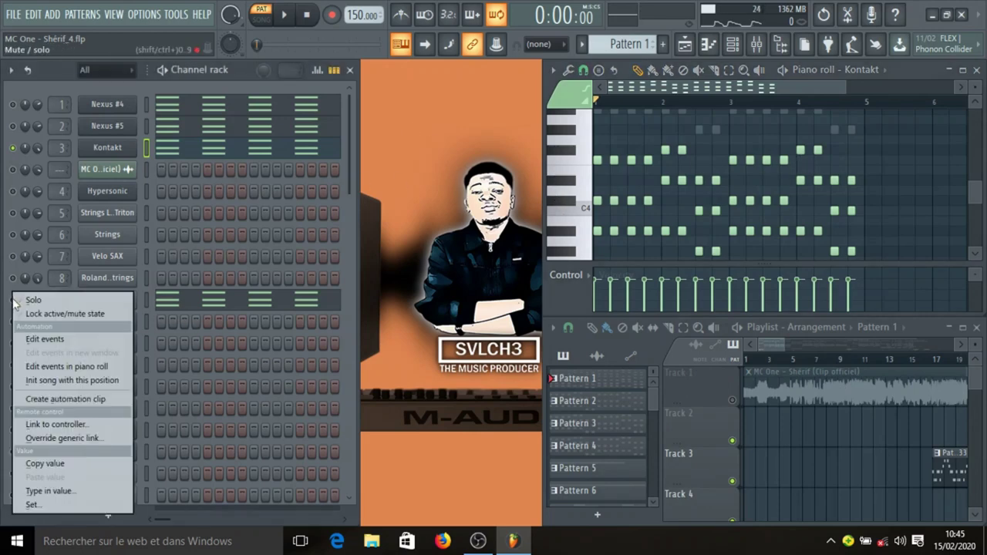
click(16, 300)
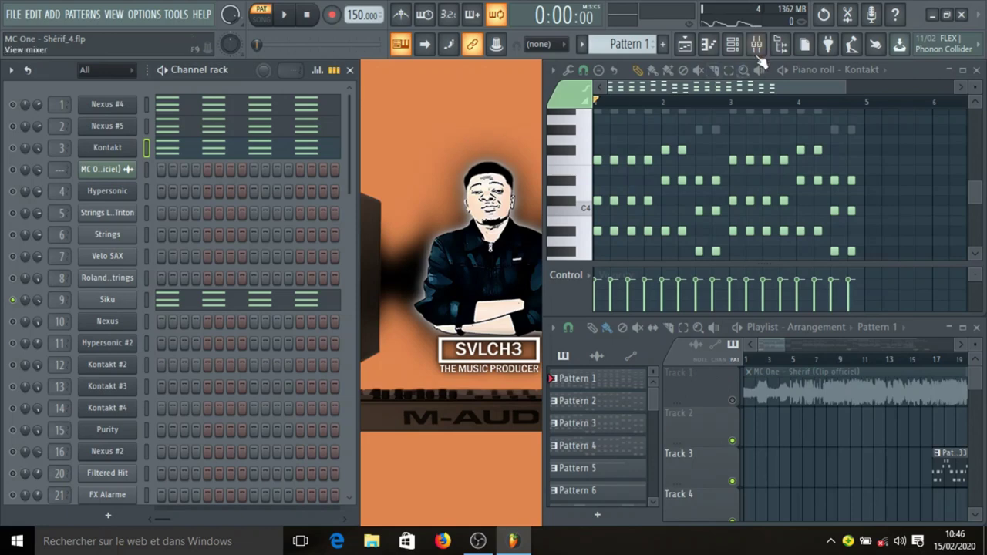
- Add the Siku soundfont from the FAYAFIRE kit's Ethnic folder as a new channel, and close its plugin window
click(780, 44)
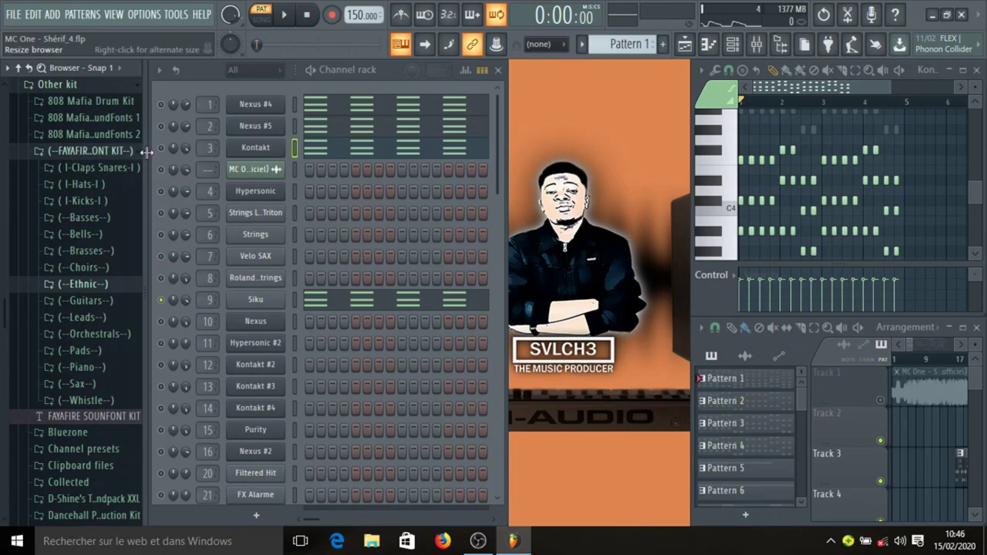
click(100, 284)
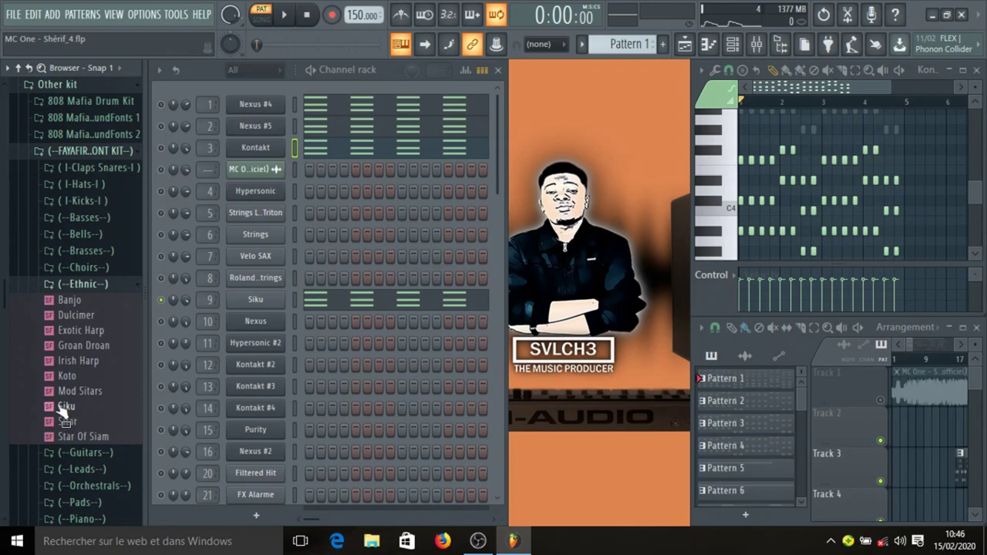
drag(63, 411, 224, 127)
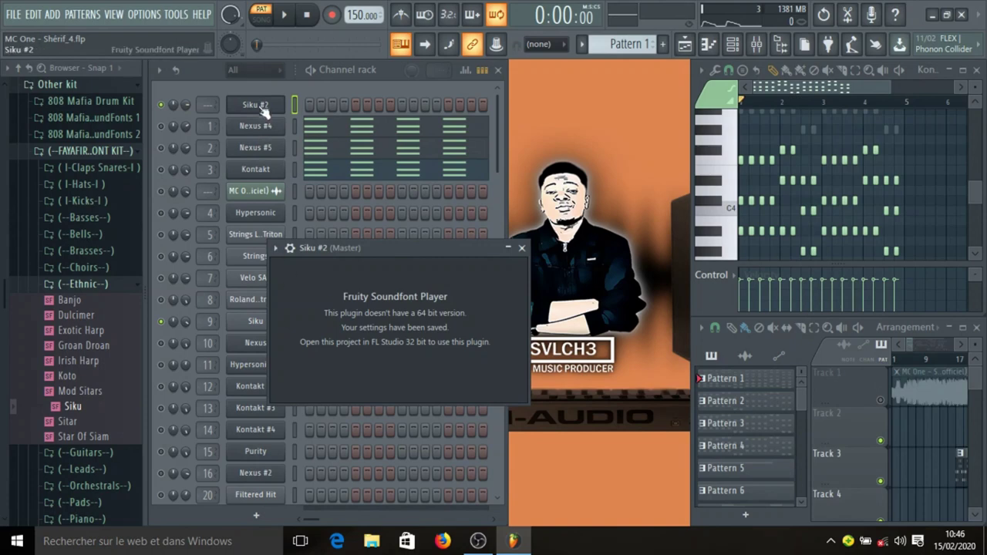
click(522, 248)
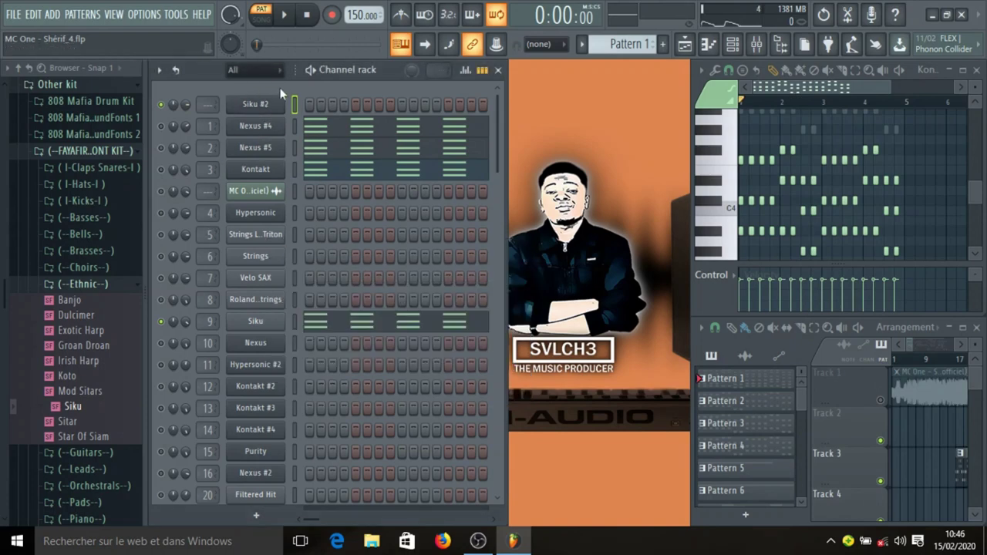
- Delete the Siku #2 channel, and load the Siku soundfont from the Ethnic folder onto the existing Siku channel 9
right_click(276, 111)
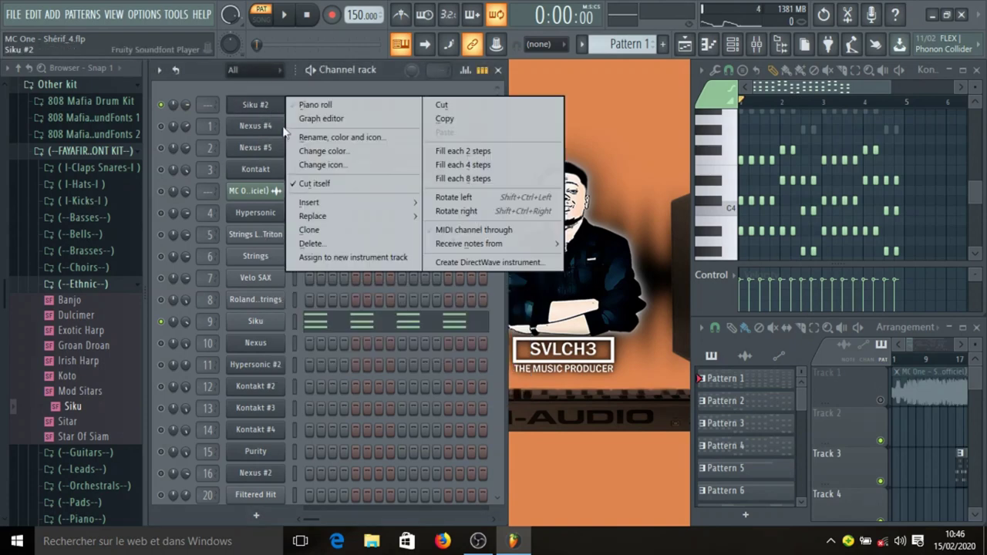
click(324, 244)
click(577, 307)
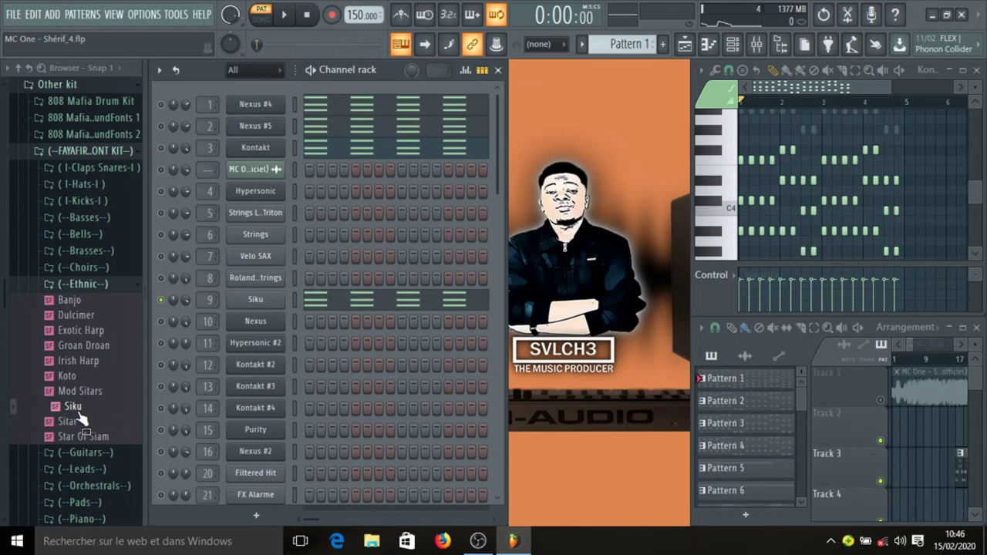
drag(79, 415, 299, 307)
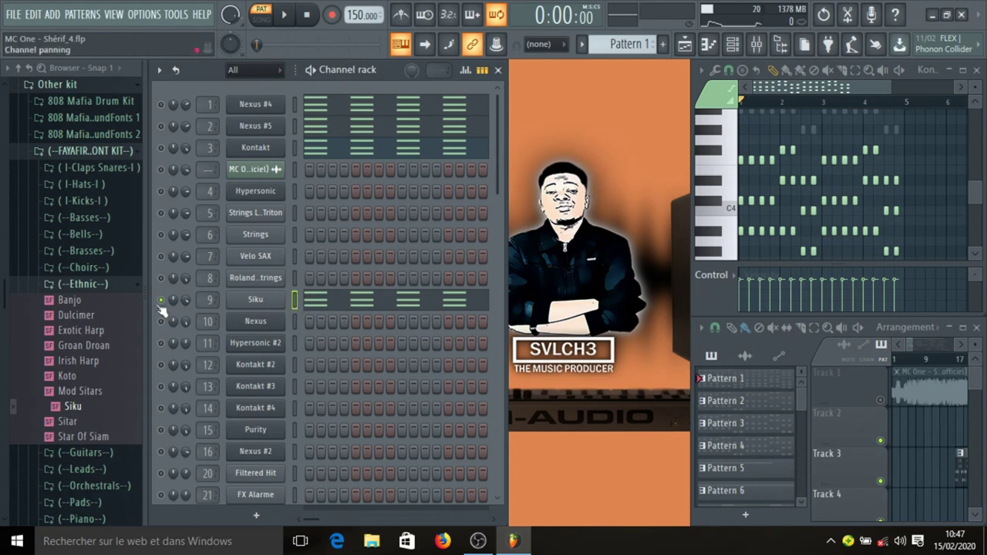
click(79, 286)
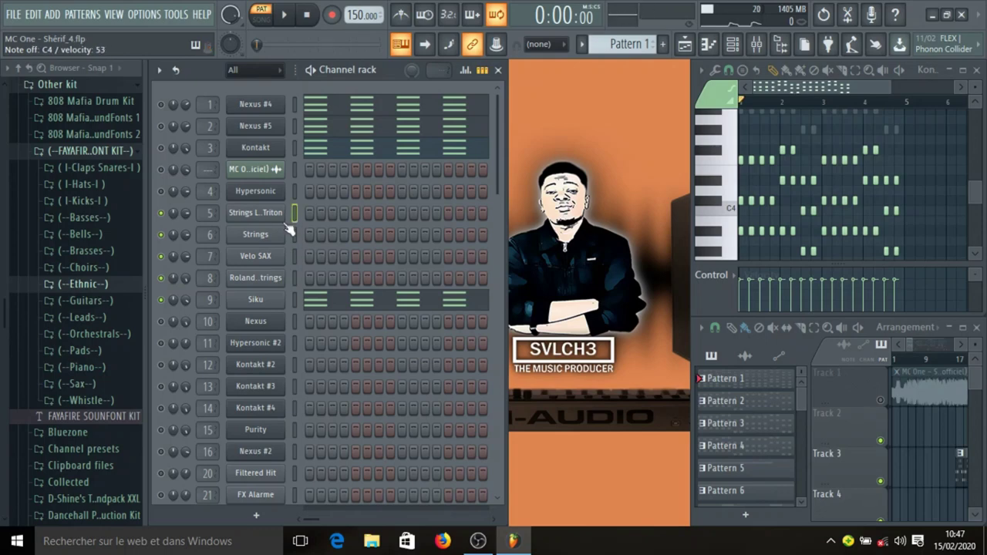
- View the Strings Legato Korg Triton sampler settings, and mute channels 5 to 8 to leave only Siku active
click(255, 217)
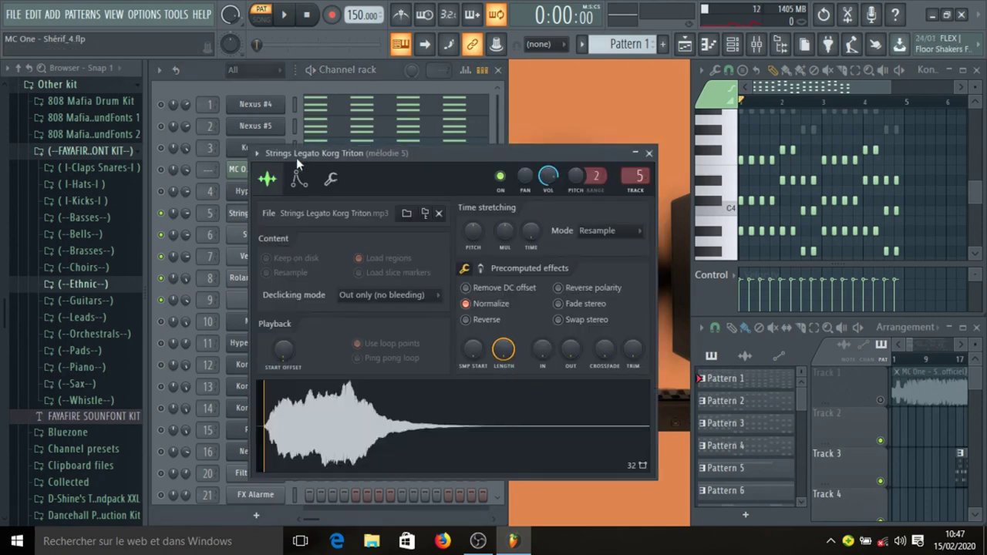
click(648, 153)
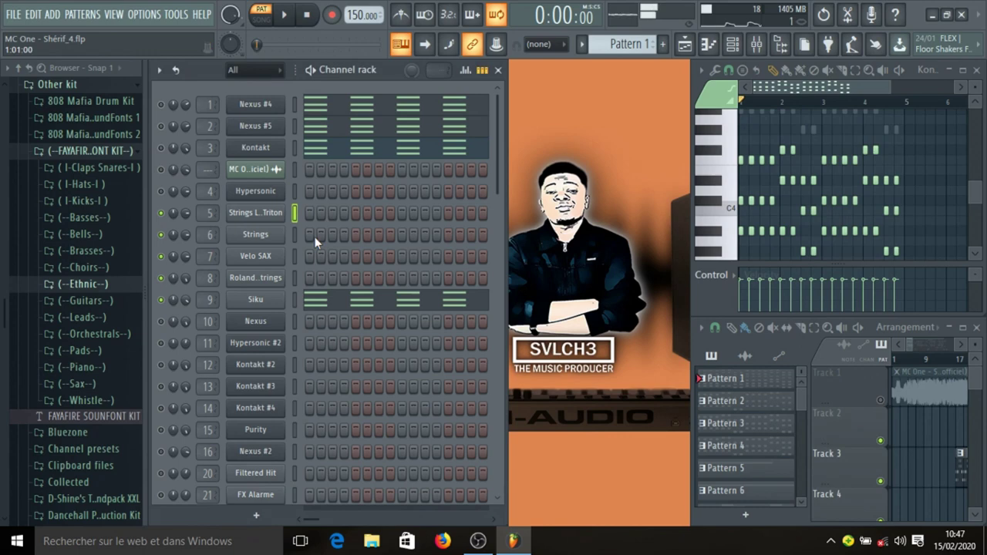
click(160, 213)
click(160, 235)
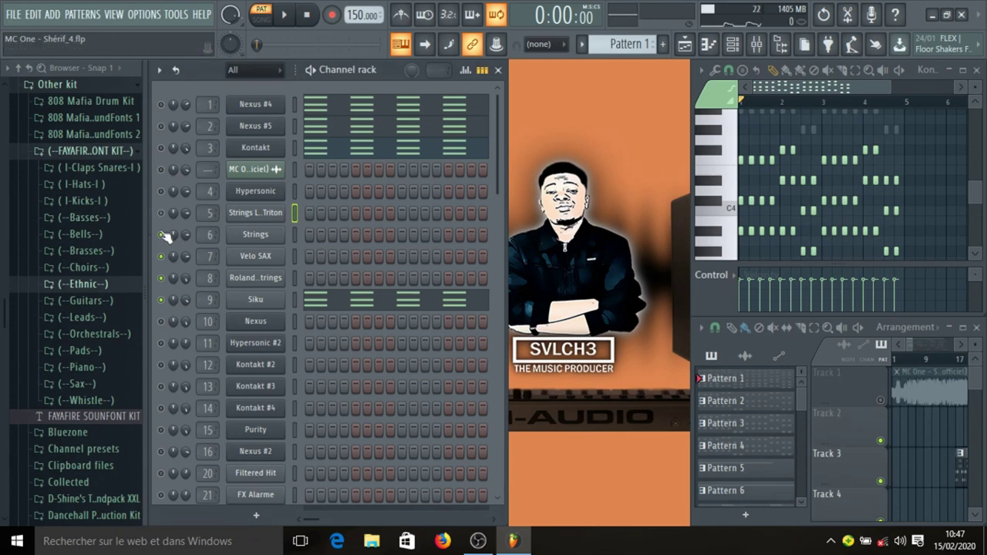
click(161, 256)
click(161, 278)
- Show the Siku channel's notes in the piano roll, play the part on its own and stop playback
click(293, 298)
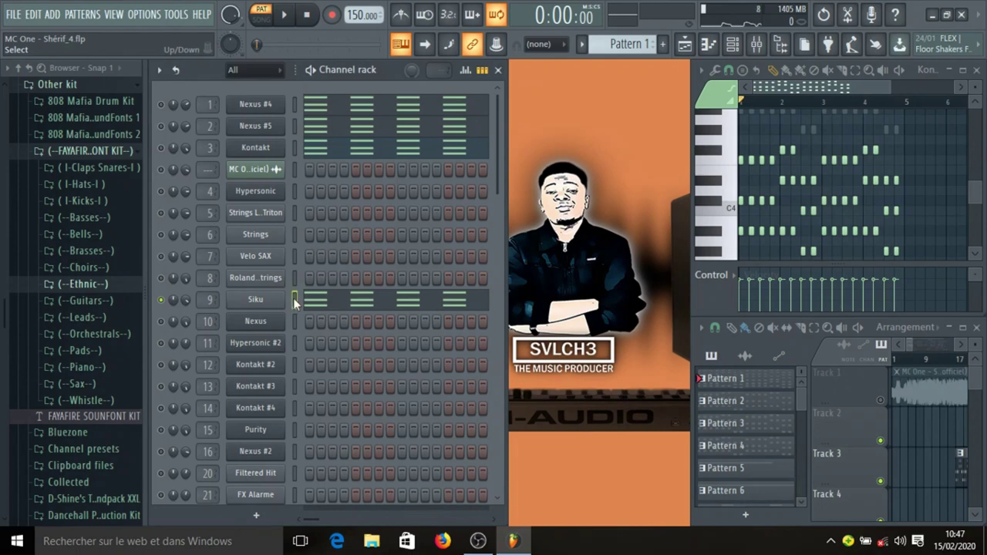
click(354, 302)
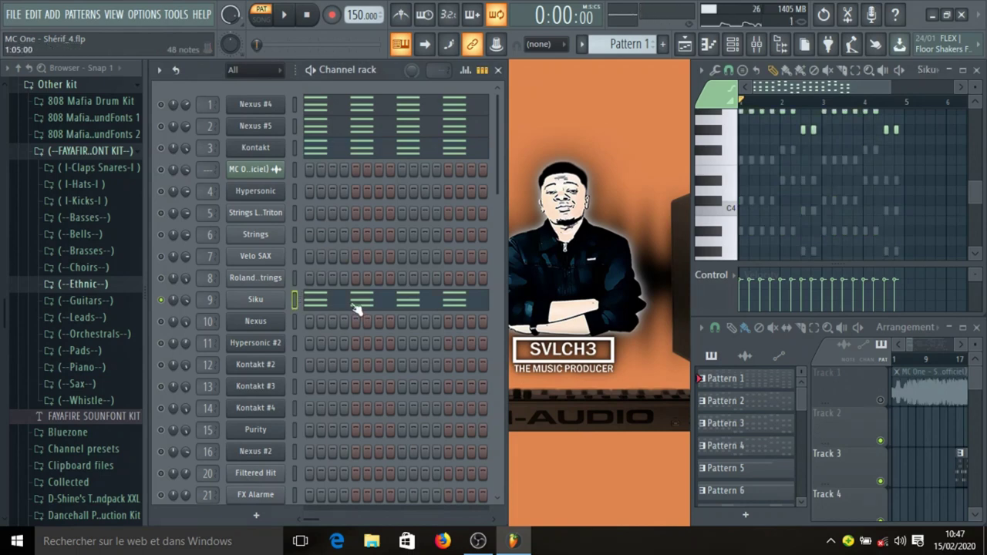
scroll(825, 148, up, 4)
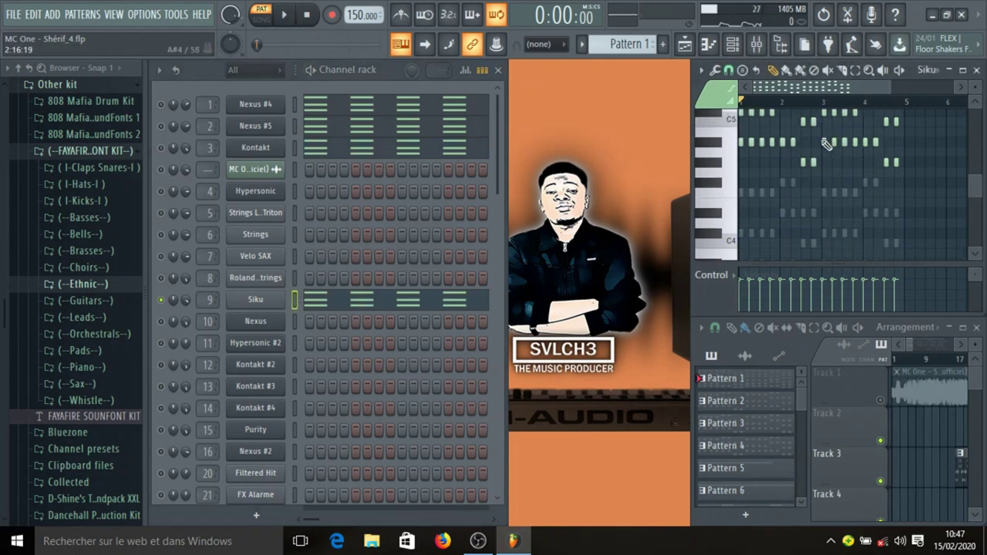
click(285, 15)
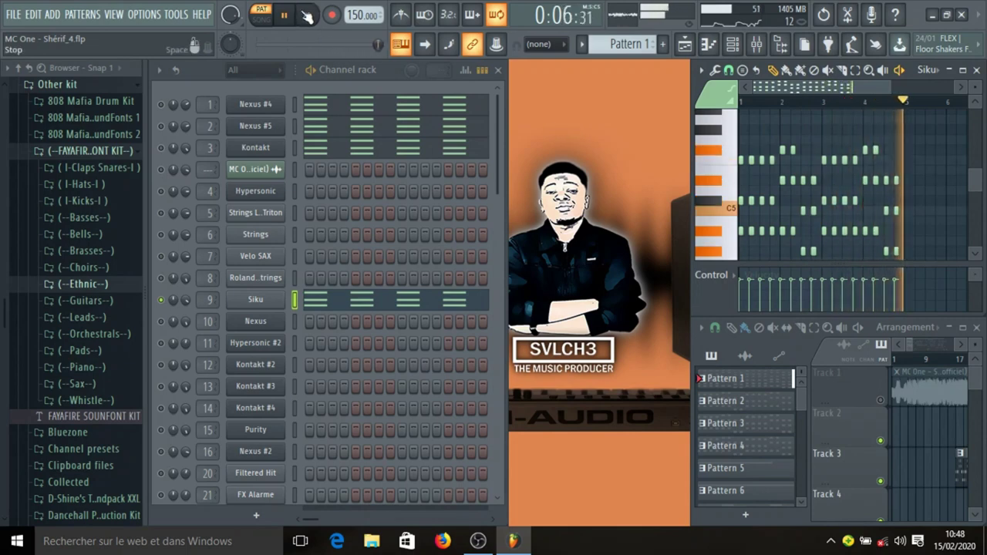
key(space)
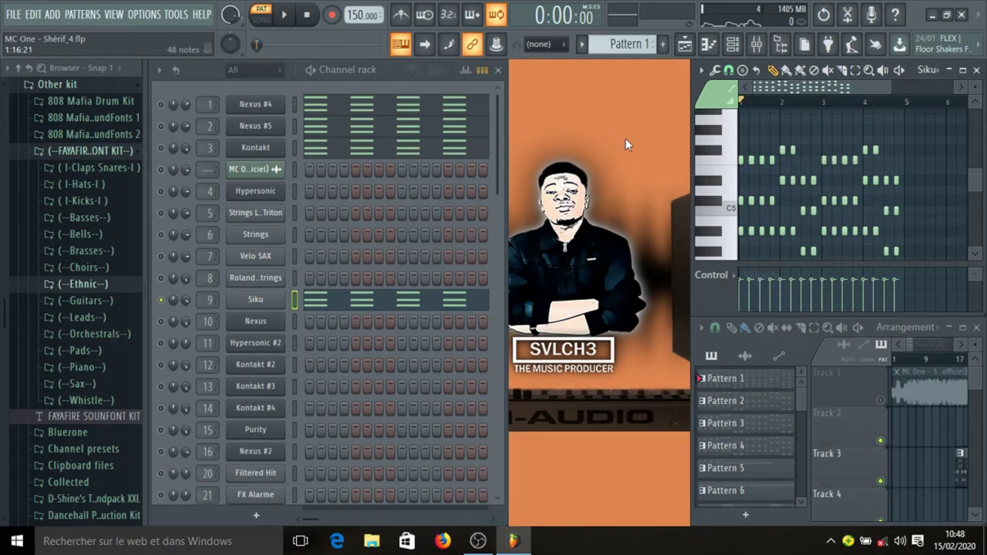
- Play the Siku part with the mixer shown, select its mélodie 9 track and stop playback
key(space)
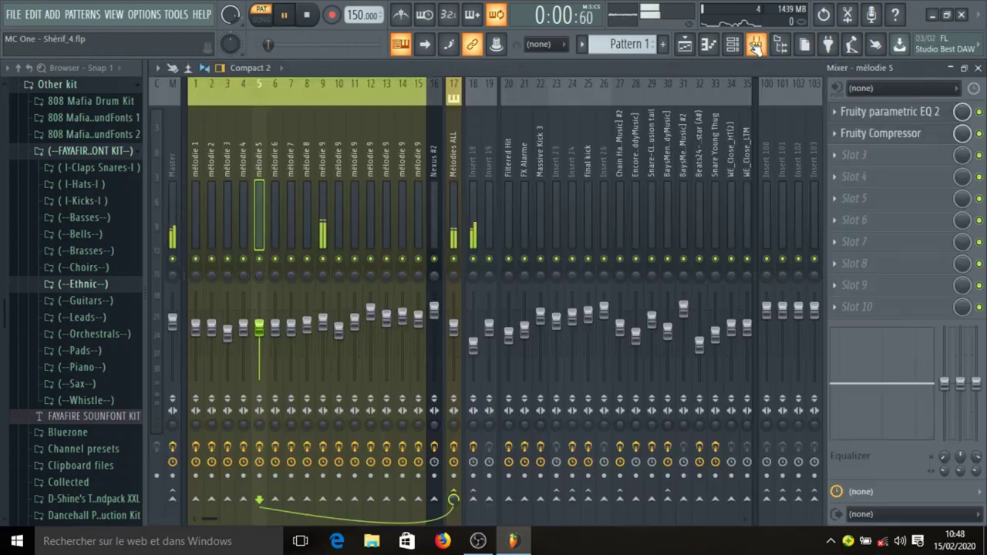
click(756, 46)
click(323, 188)
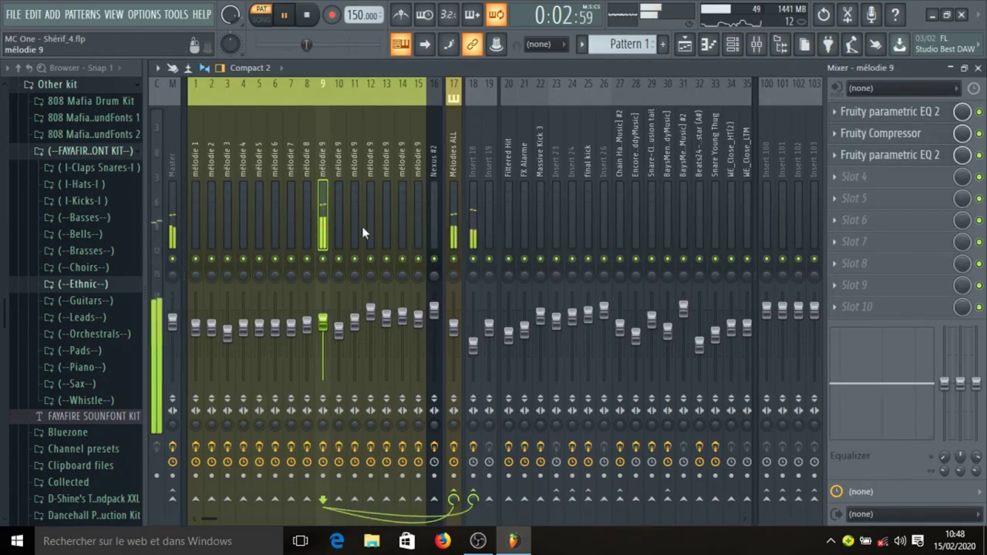
key(space)
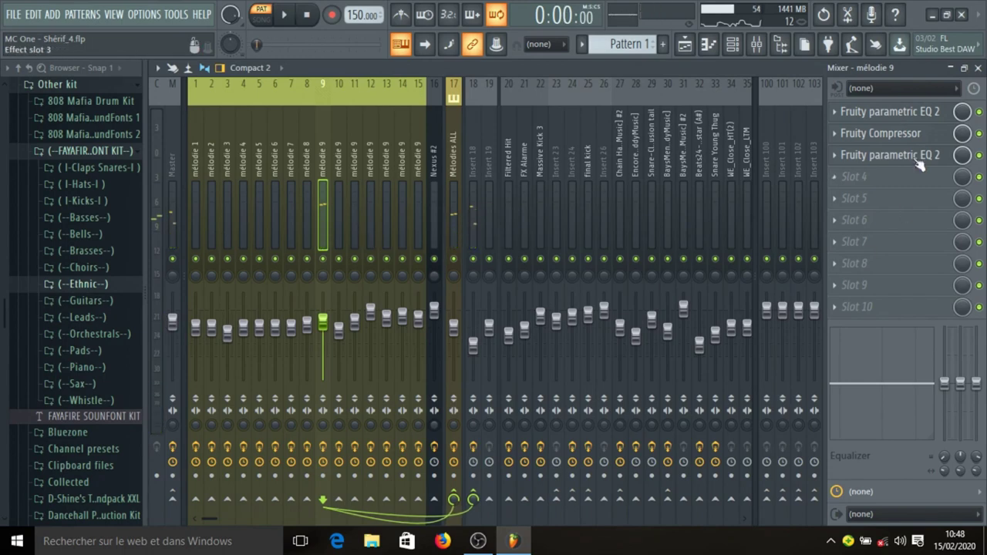
- View the Fruity parametric EQ 2, Fruity Compressor and second Fruity parametric EQ 2 settings on mélodie 9, closing each one
click(892, 111)
click(897, 116)
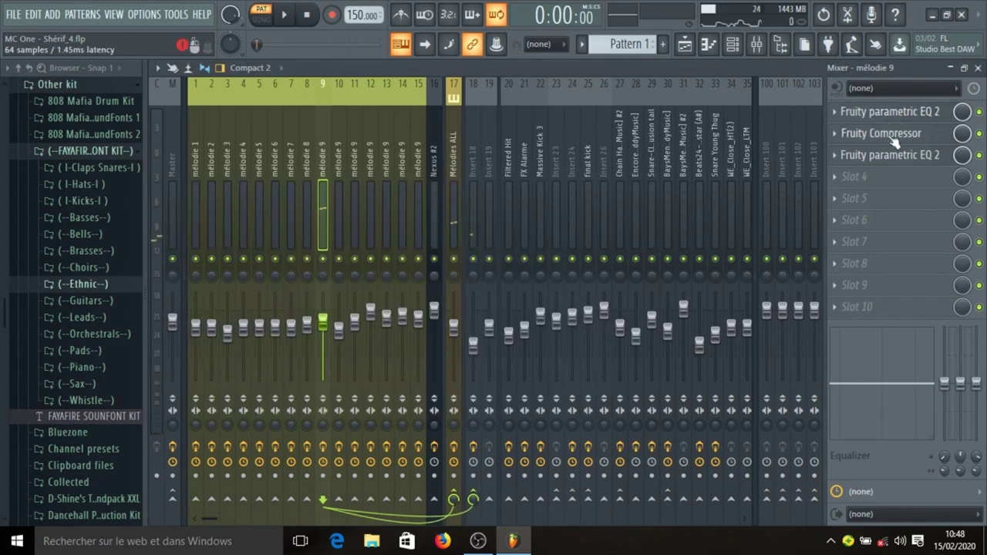
click(893, 136)
click(894, 137)
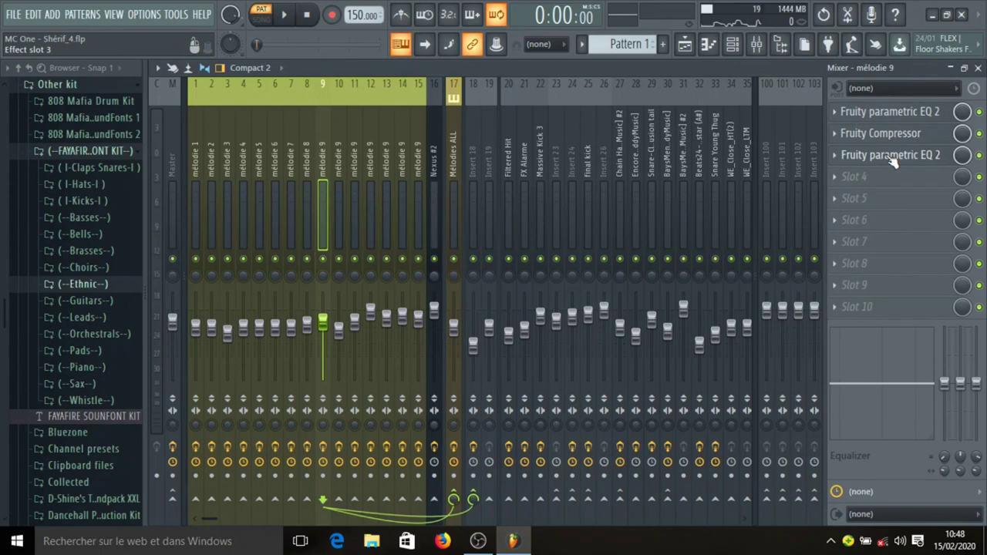
click(893, 156)
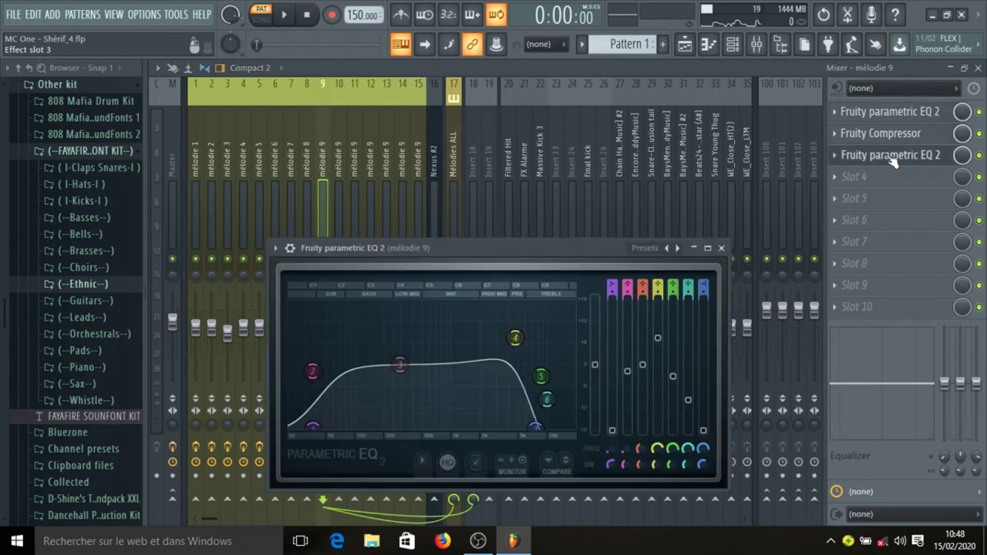
click(892, 155)
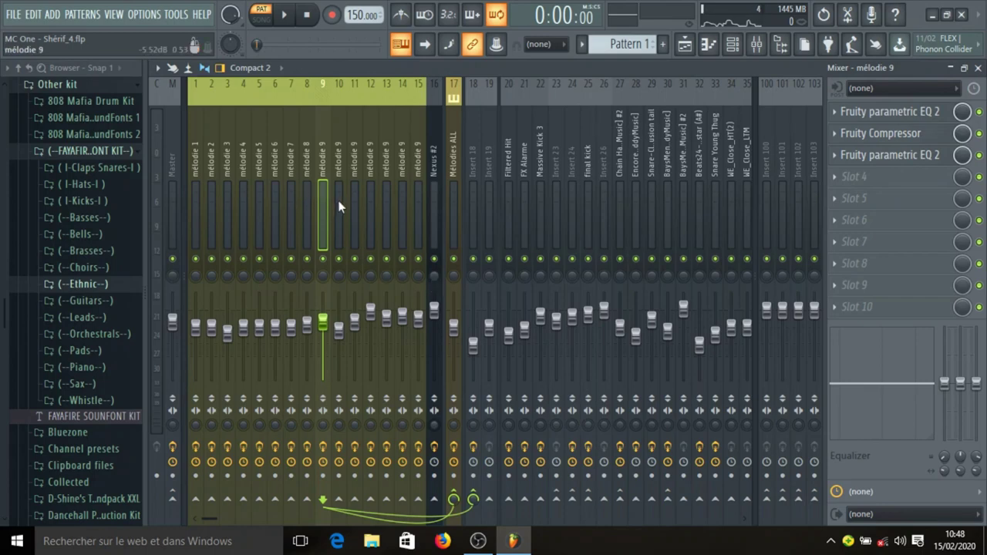
- Examine how mélodie 9 is routed to Mélodies ALL and Insert 18, and play the part briefly to check its levels
click(333, 172)
click(320, 178)
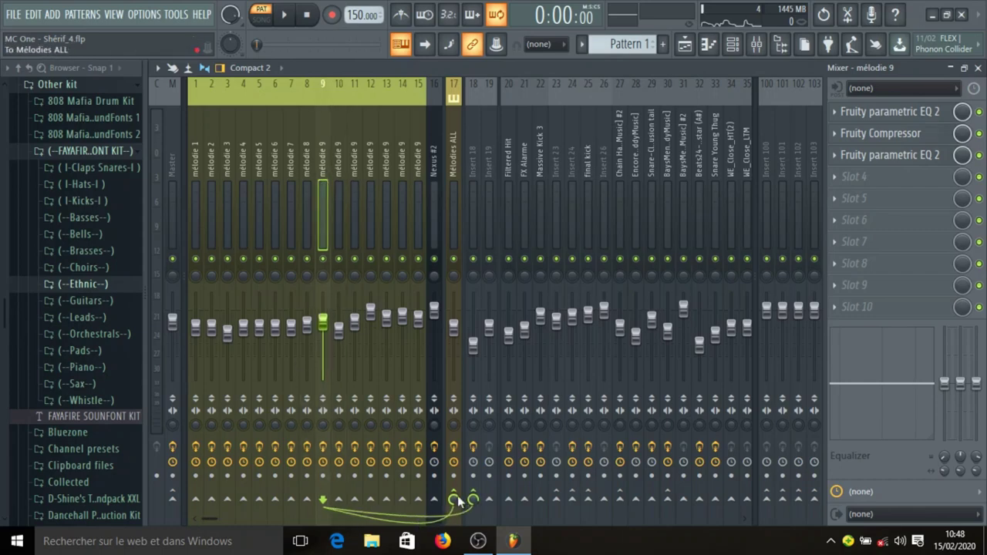
right_click(404, 502)
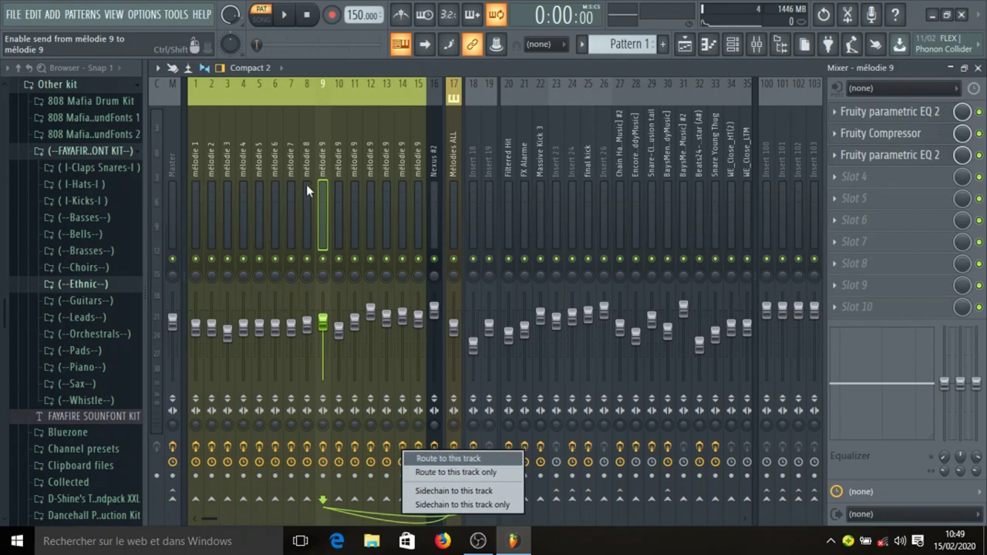
click(454, 205)
click(318, 206)
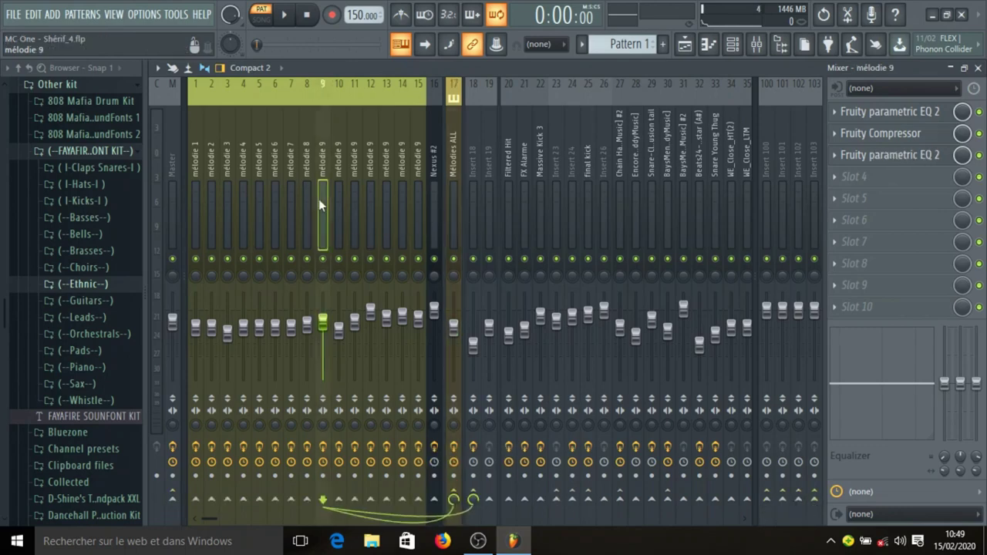
key(space)
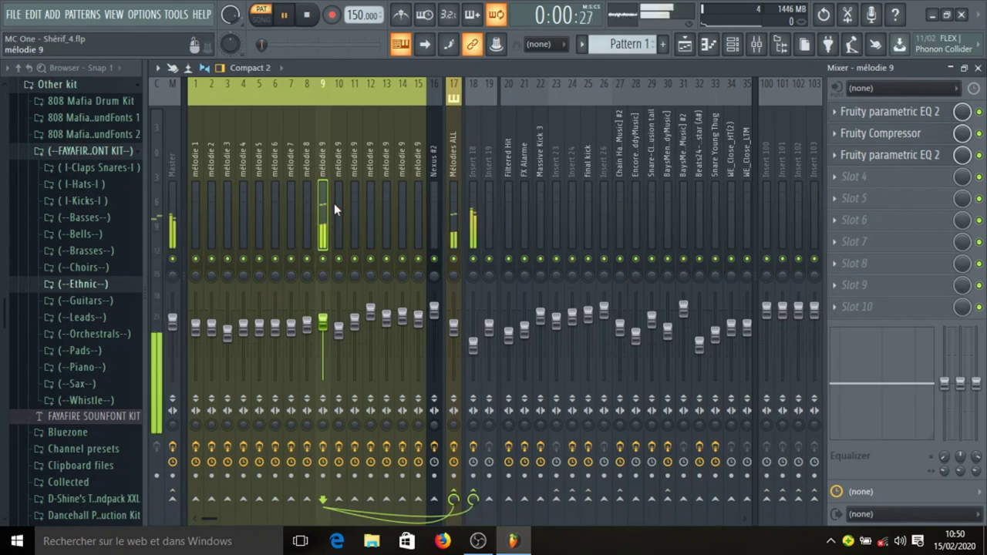
key(space)
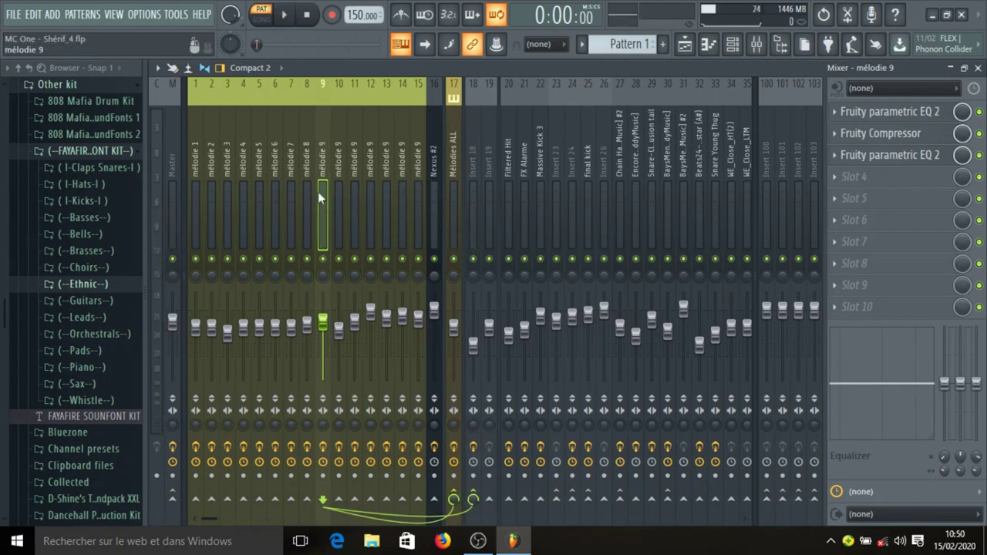
- View the Fruity parametric EQ 2, Fruity Compressor and Fruity Limiter settings on the Mélodies ALL track, closing each one
click(451, 165)
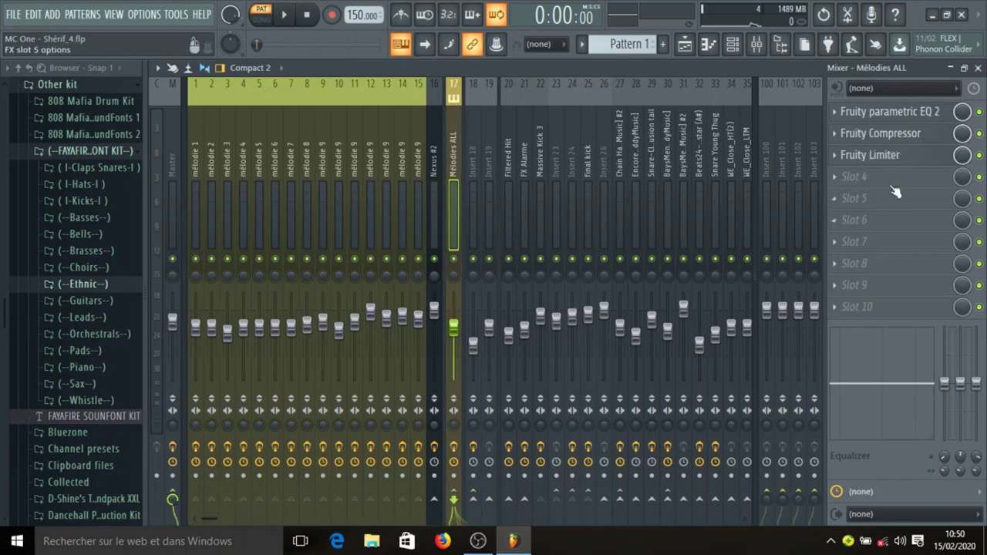
click(908, 116)
click(908, 116)
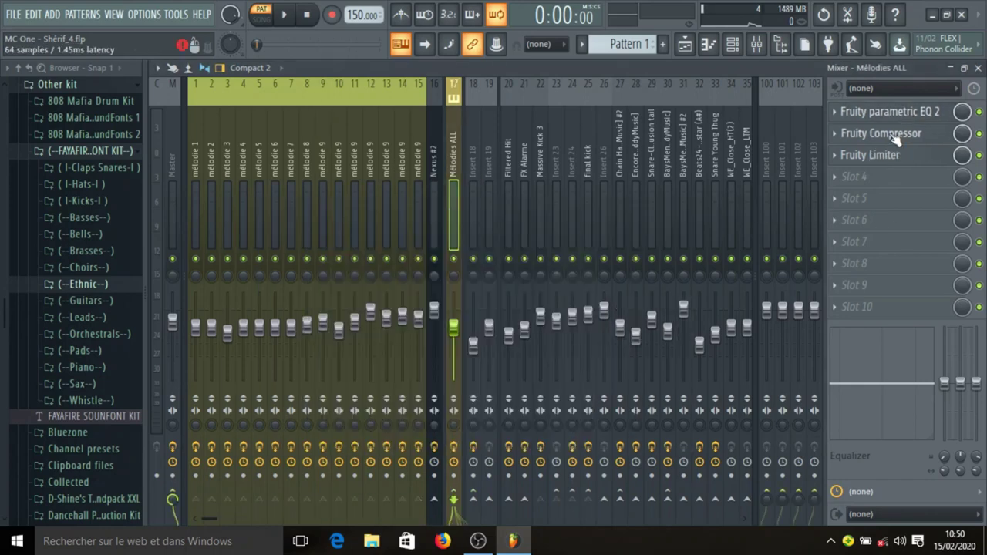
click(896, 135)
click(895, 135)
click(889, 155)
click(890, 155)
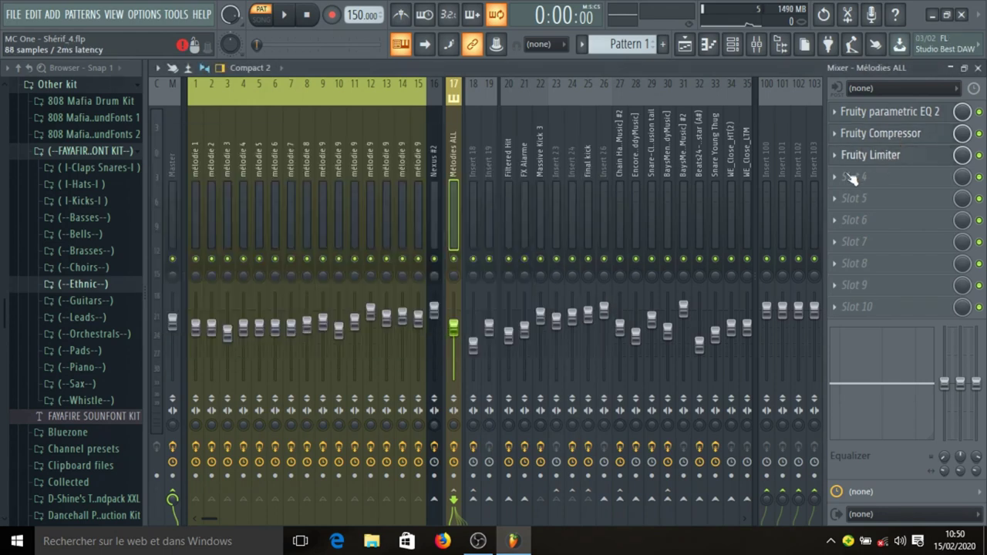
- Select the mélodie 9 track and toggle the effect slots of Insert 18
click(343, 193)
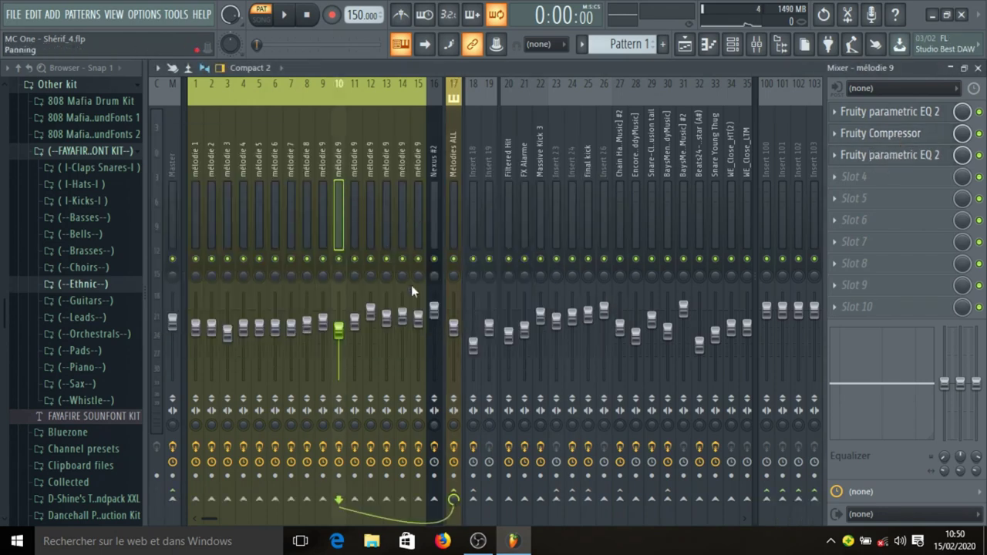
click(323, 190)
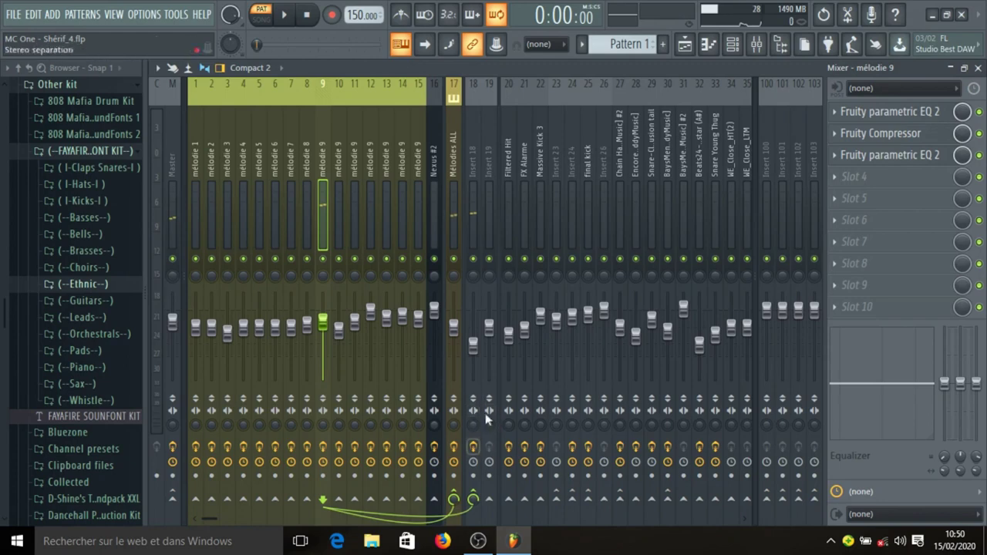
click(473, 448)
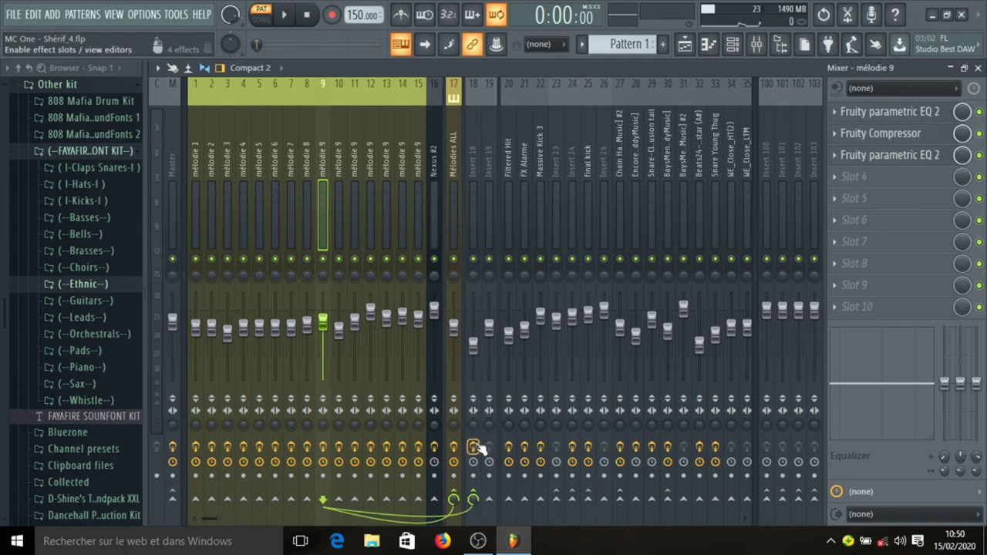
- Select Insert 18 and view the settings of its Fruity delay 2, Fruity parametric EQ 2 and Fruity Stereo Enhancer effects
click(473, 216)
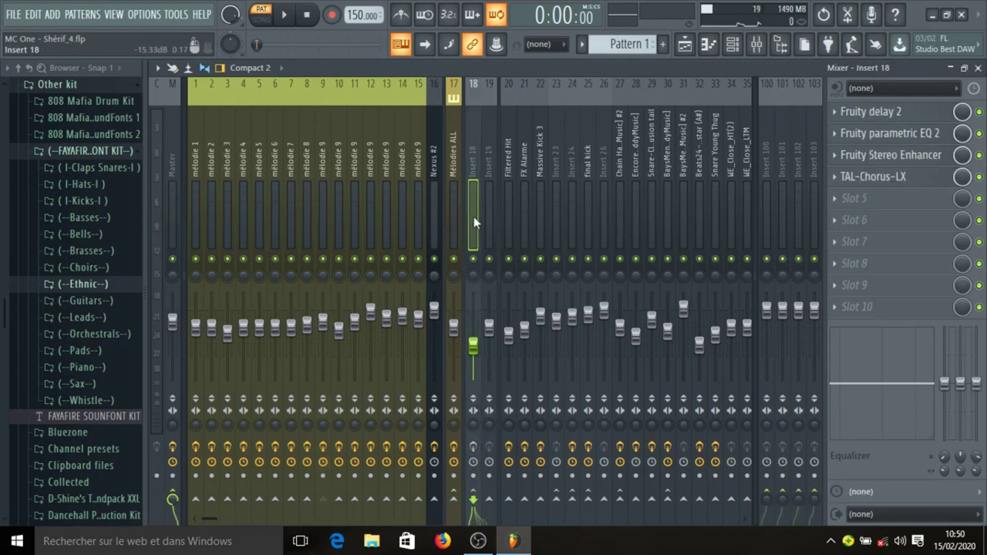
click(925, 111)
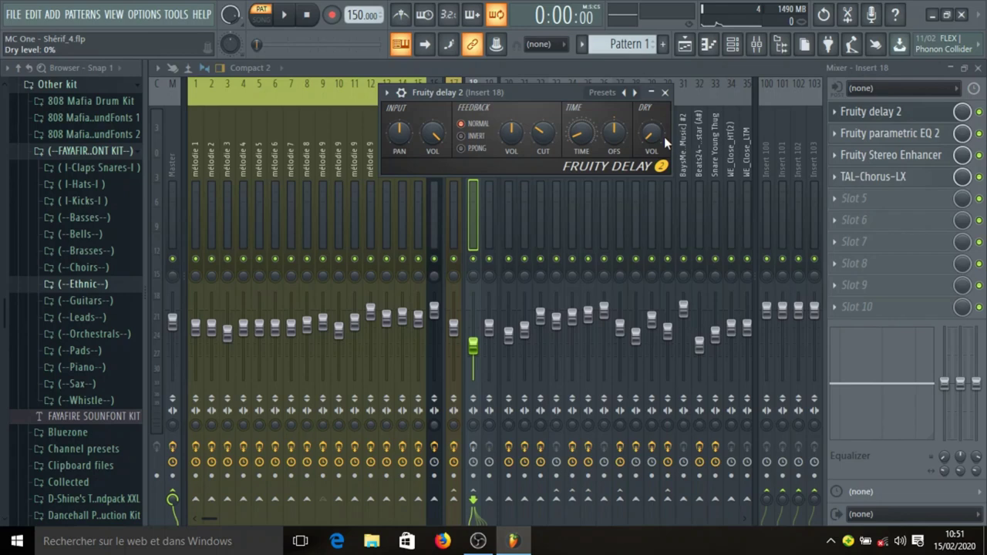
click(665, 92)
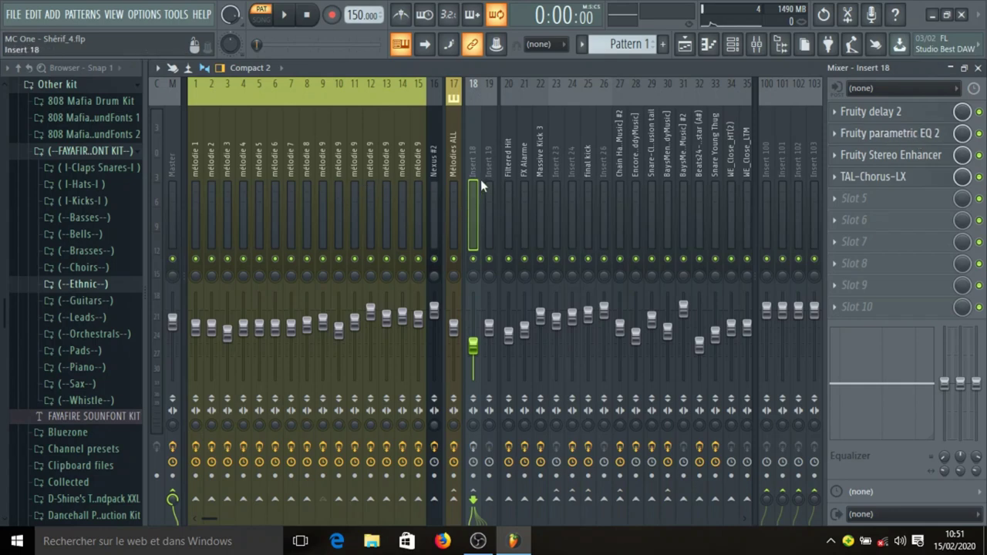
click(913, 134)
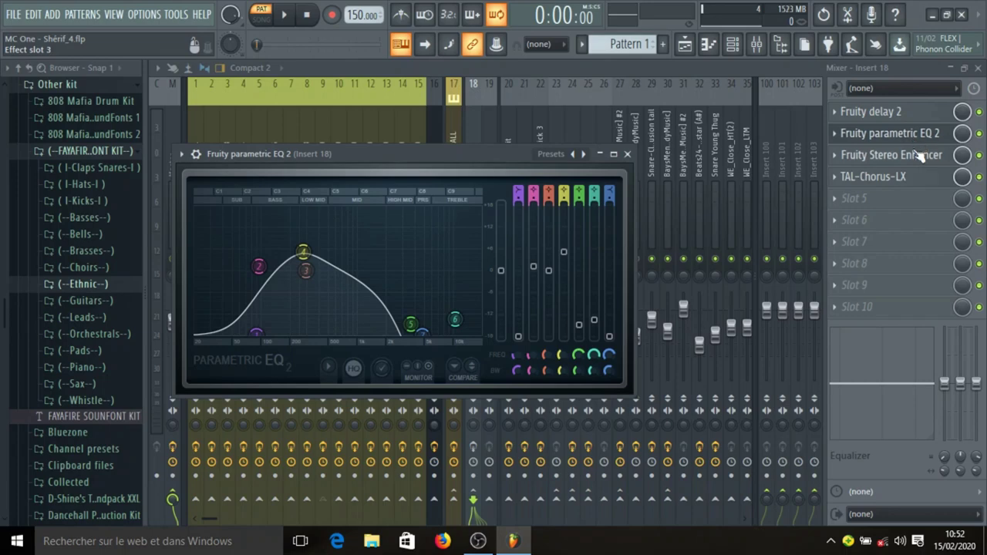
click(918, 136)
click(922, 154)
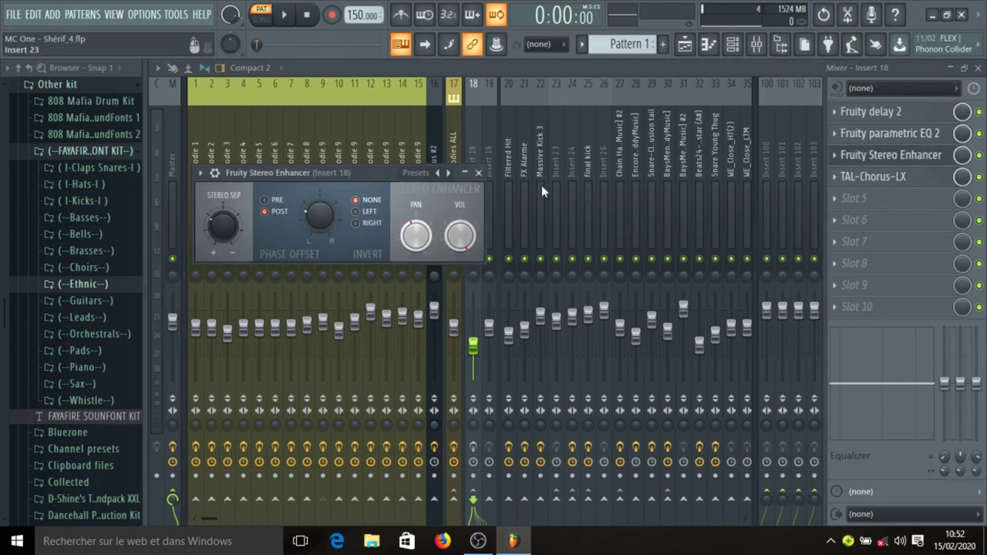
- Look through the Fruity Stereo Enhancer's presets and separation setting on Insert 18, view its TAL-Chorus-LX settings, and close both effects
right_click(448, 175)
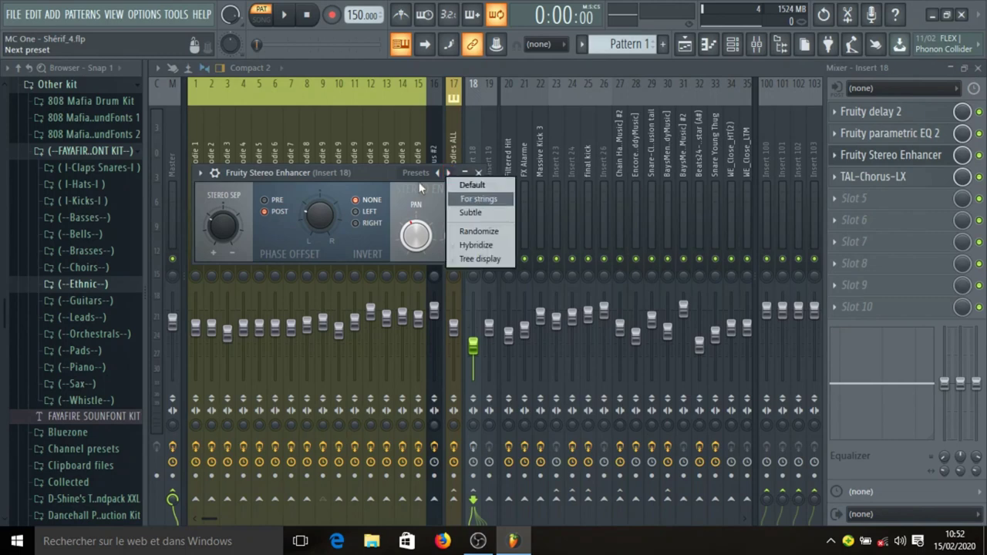
click(382, 172)
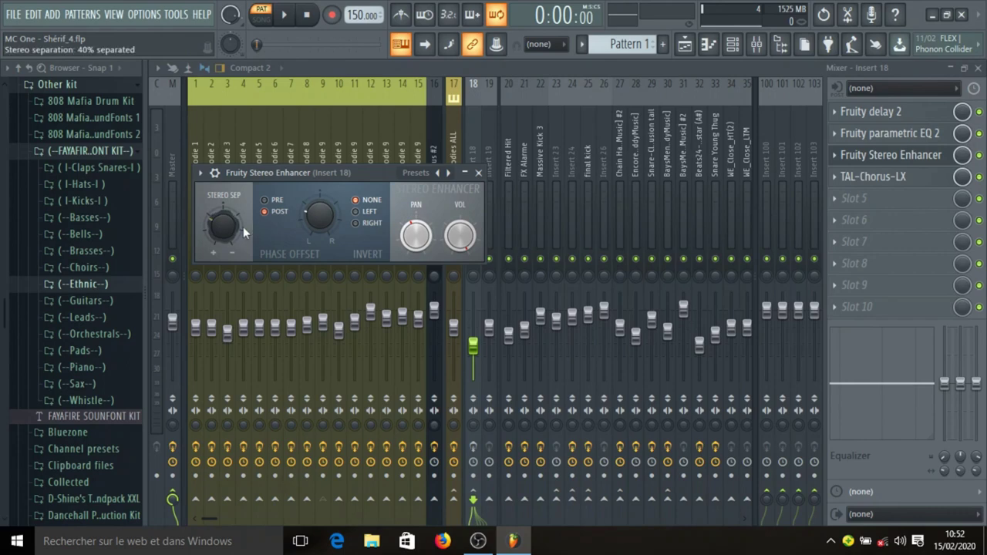
click(479, 174)
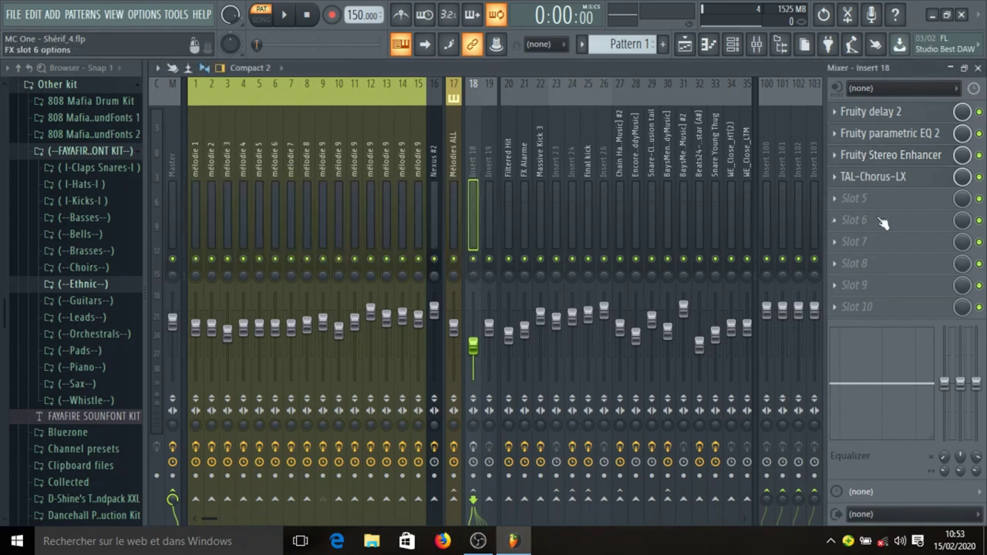
click(891, 177)
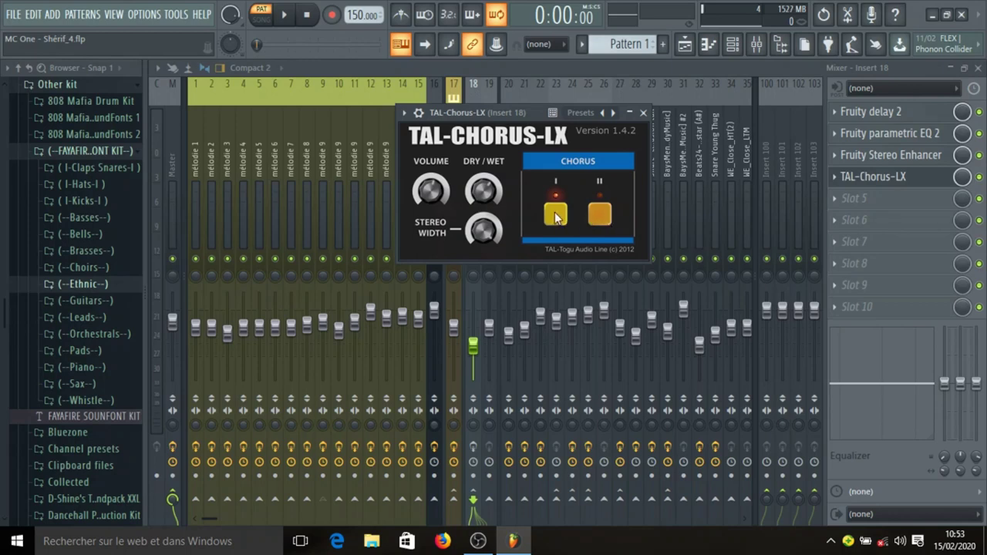
click(643, 112)
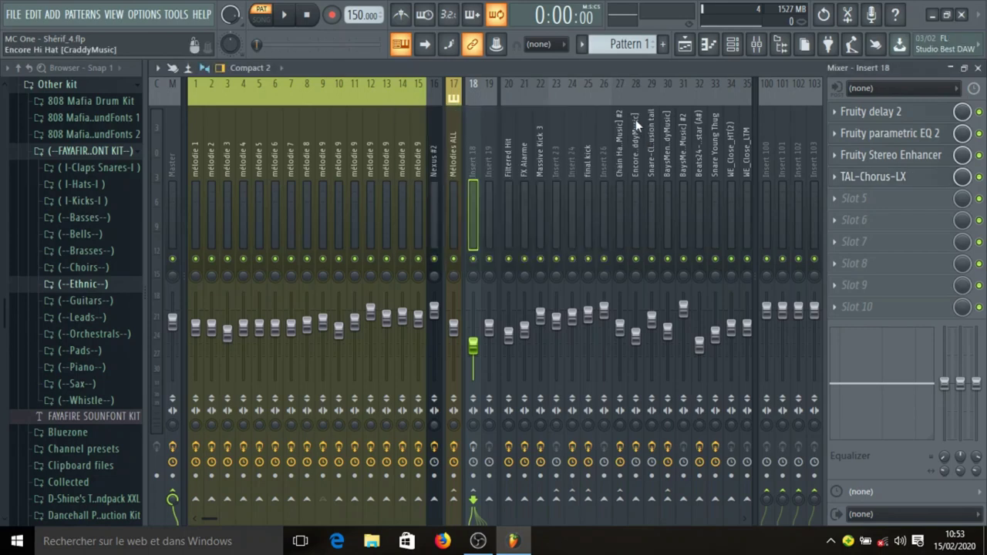
- Play the soloed Siku part of Pattern 1 with the channel rack showing, and again with the mixer showing to check the mélodie 9 levels
click(765, 46)
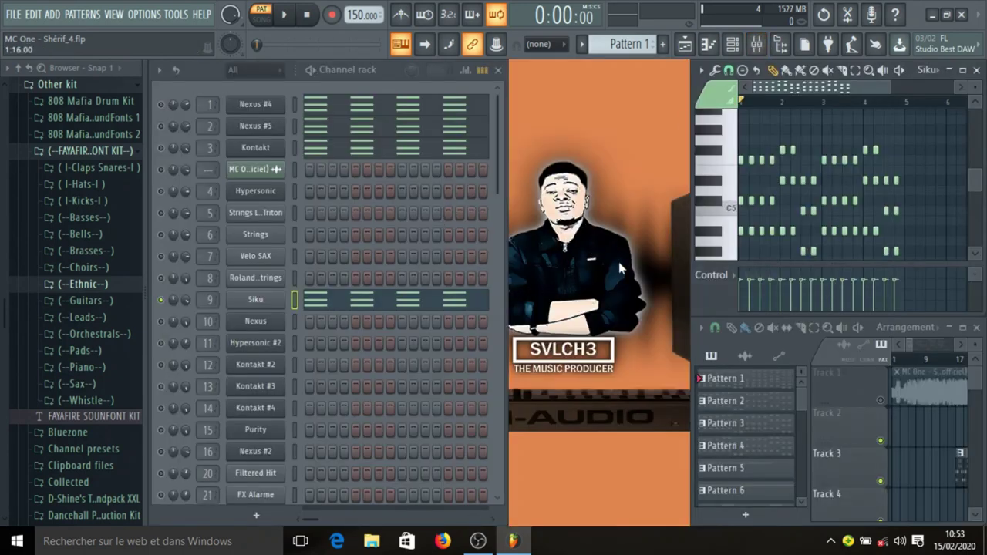
key(space)
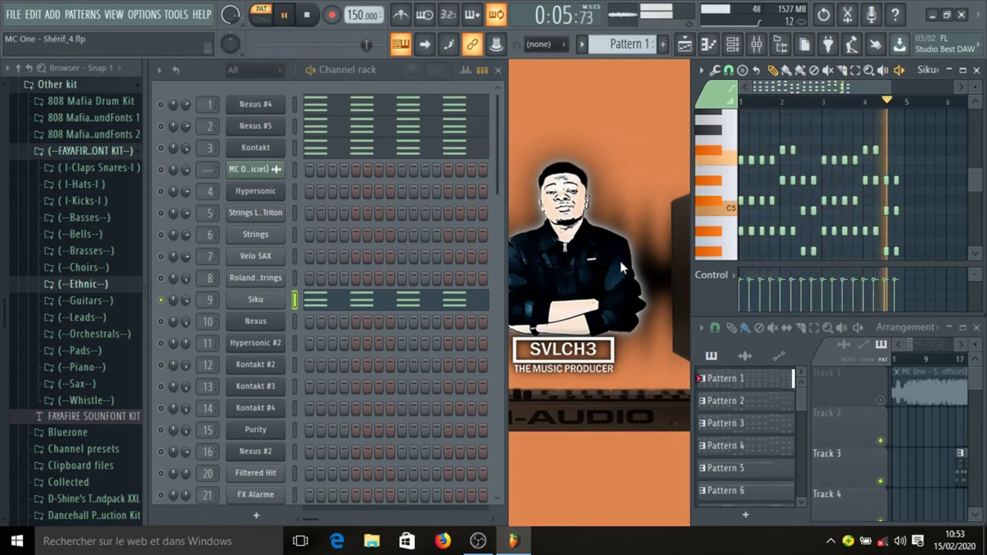
key(space)
click(756, 44)
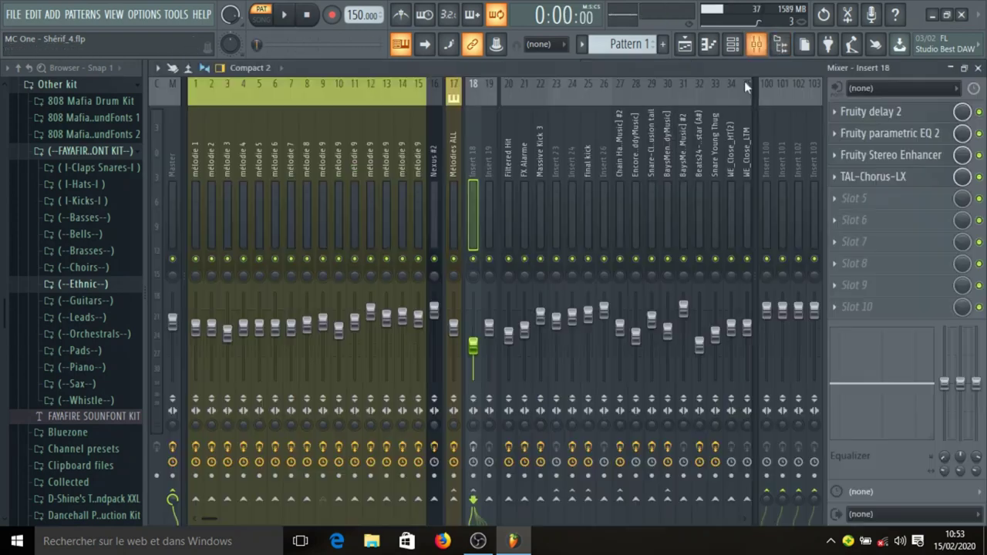
key(space)
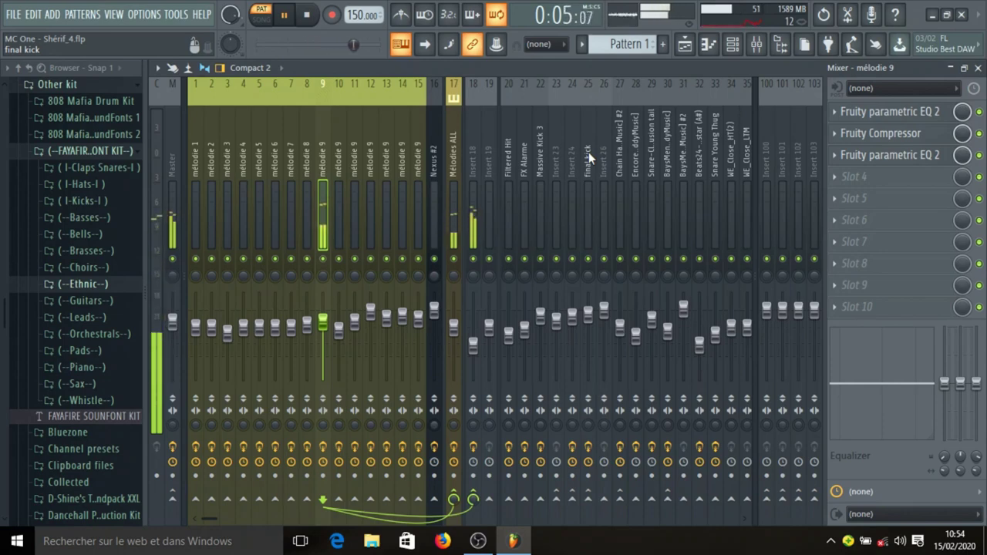
key(space)
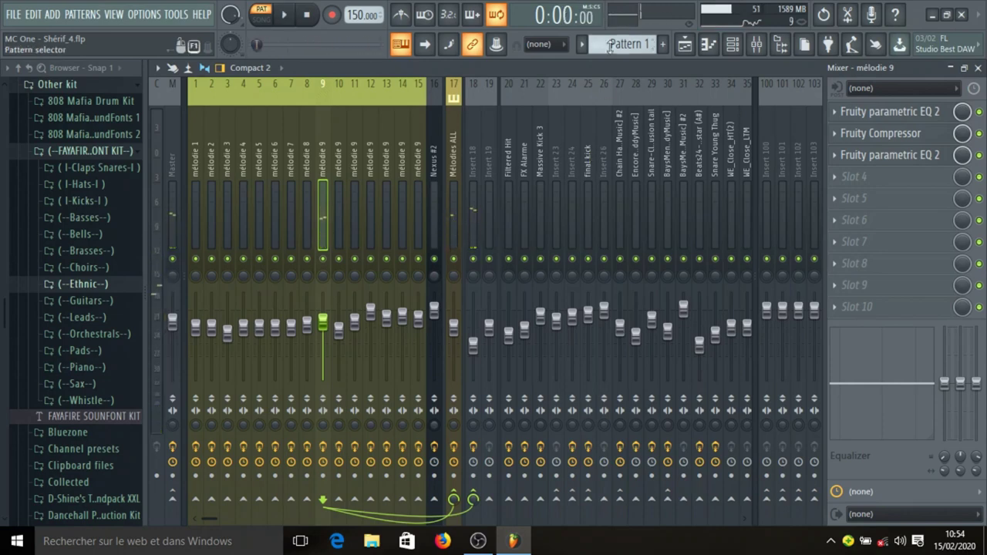
click(758, 48)
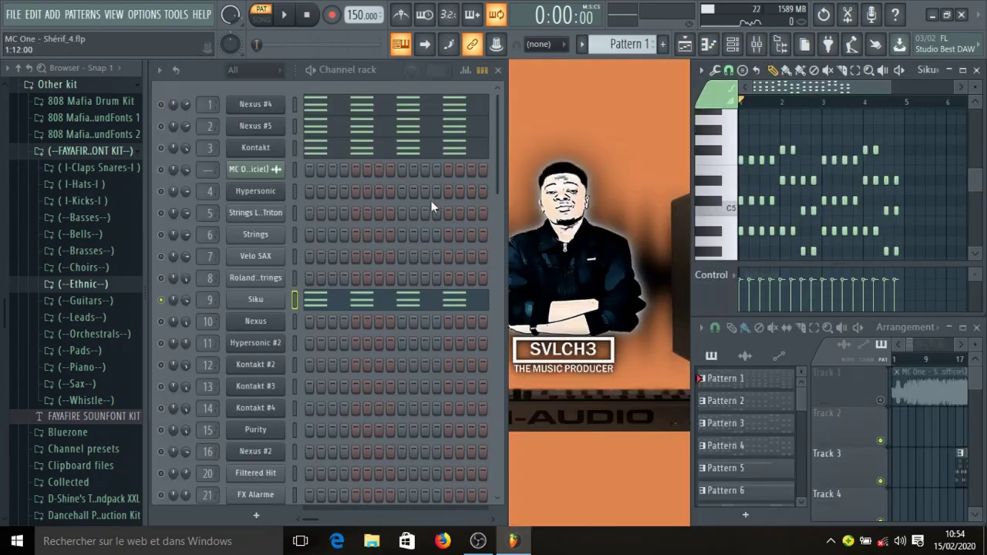
- Unsolo the Siku channel and play all of Pattern 1's instruments together
right_click(170, 302)
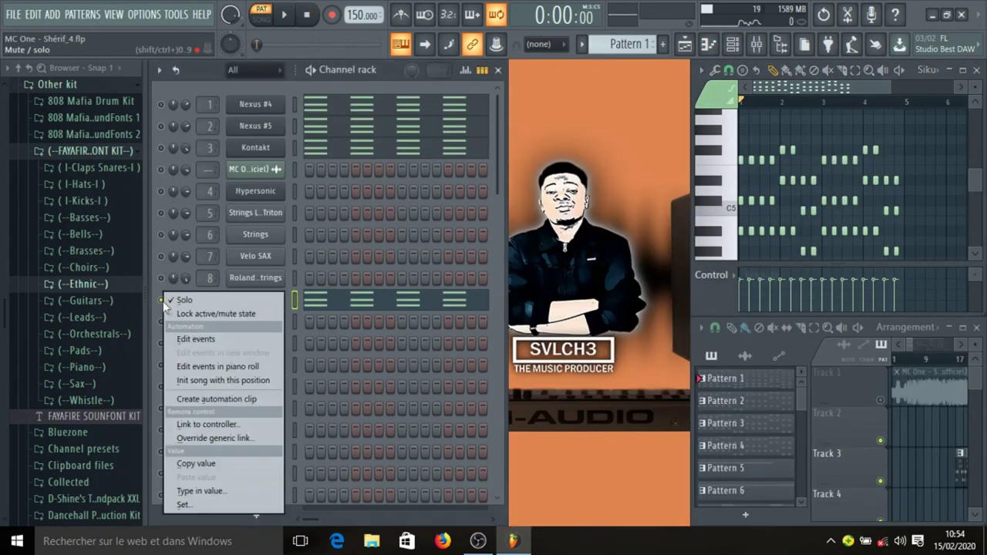
click(175, 301)
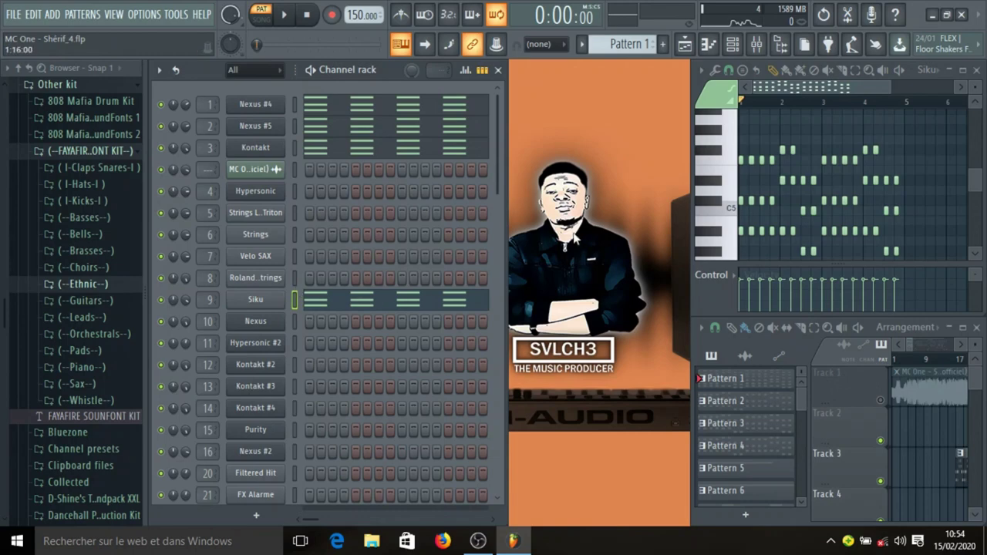
key(space)
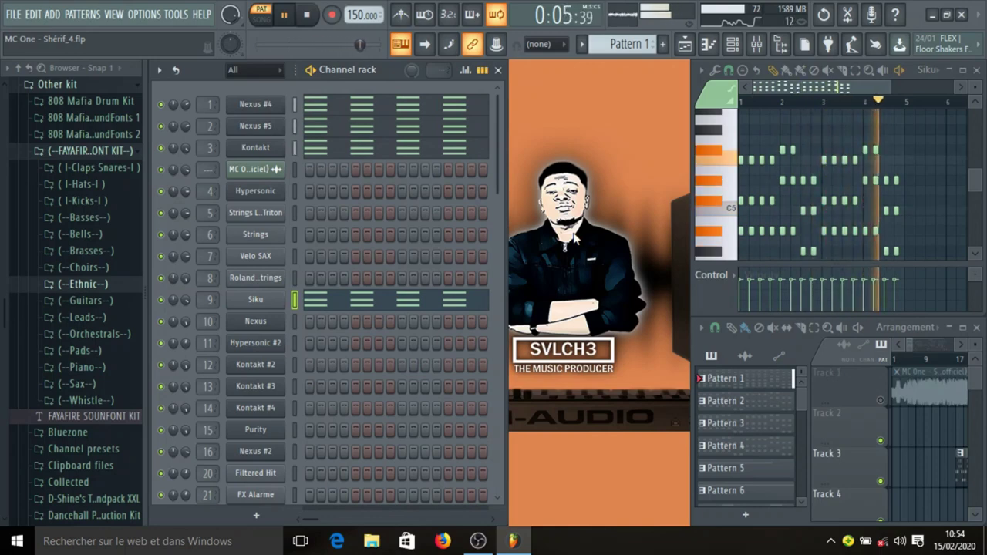
key(space)
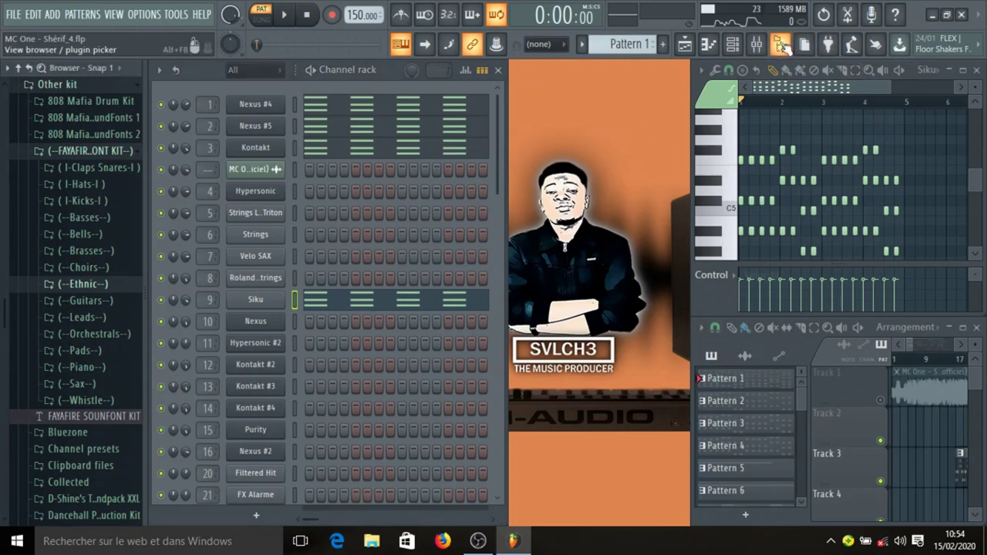
- Hide the browser and make Pattern 3 the active pattern from its clip on playlist Track 6
click(794, 49)
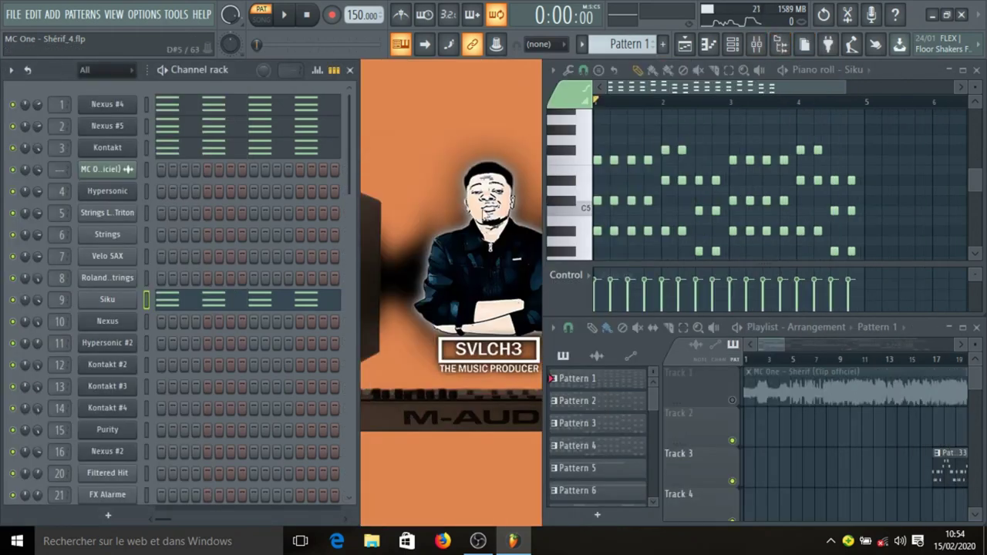
scroll(848, 435, down, 4)
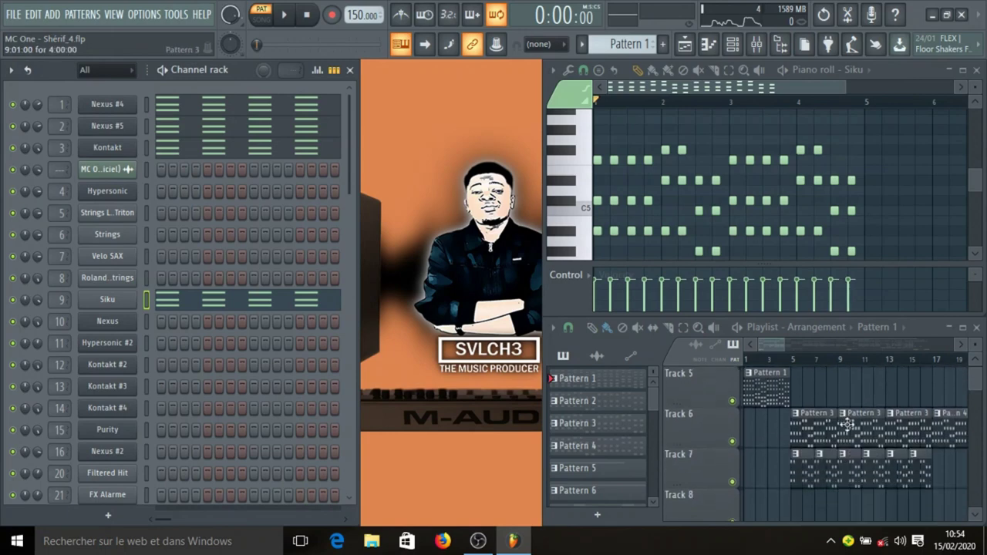
click(762, 385)
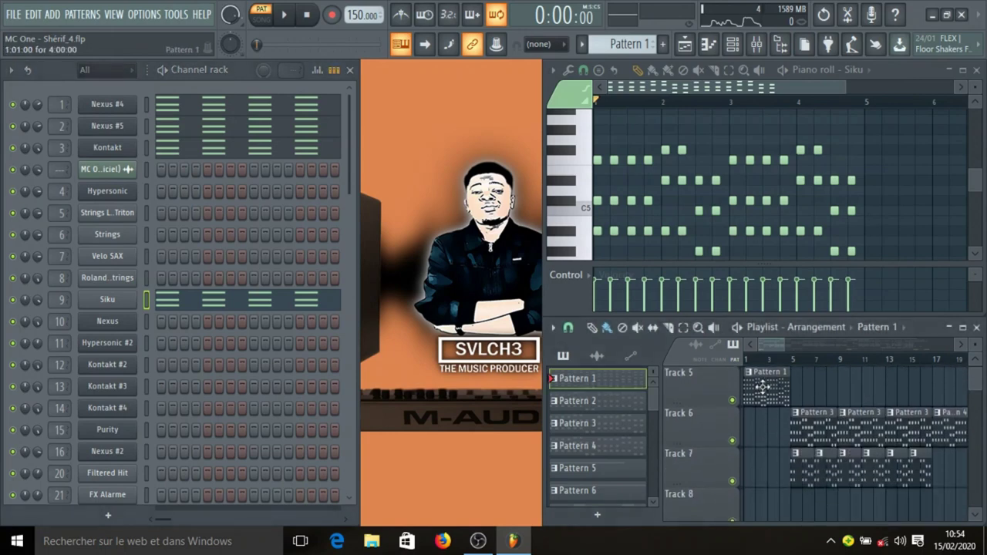
click(813, 430)
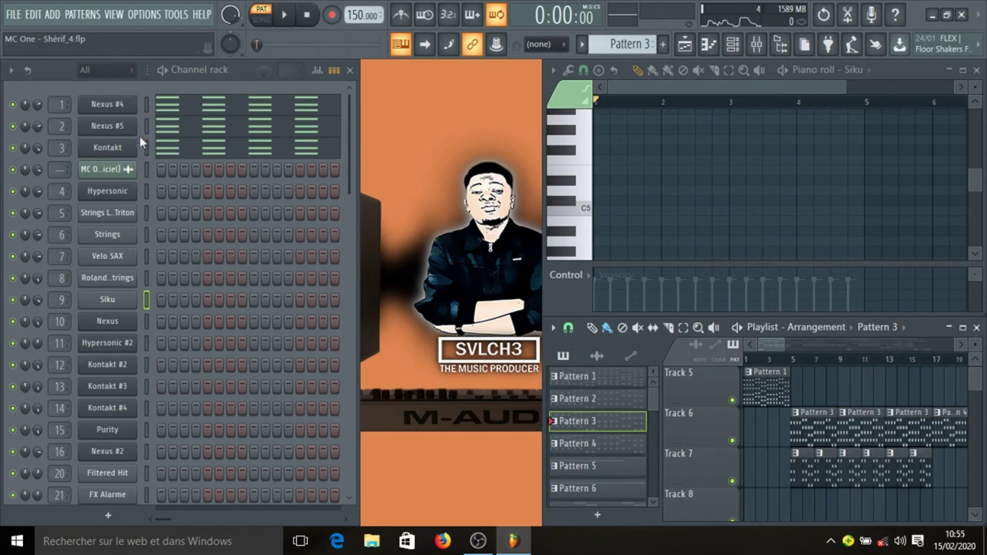
- Play Pattern 3 with its Nexus #4 notes shown in the piano roll, and save the project
key(space)
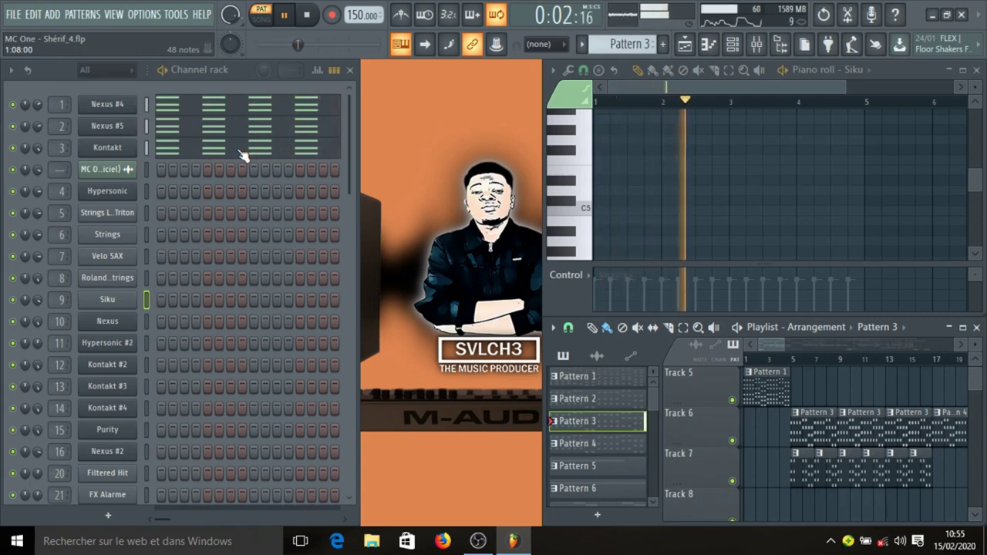
click(220, 102)
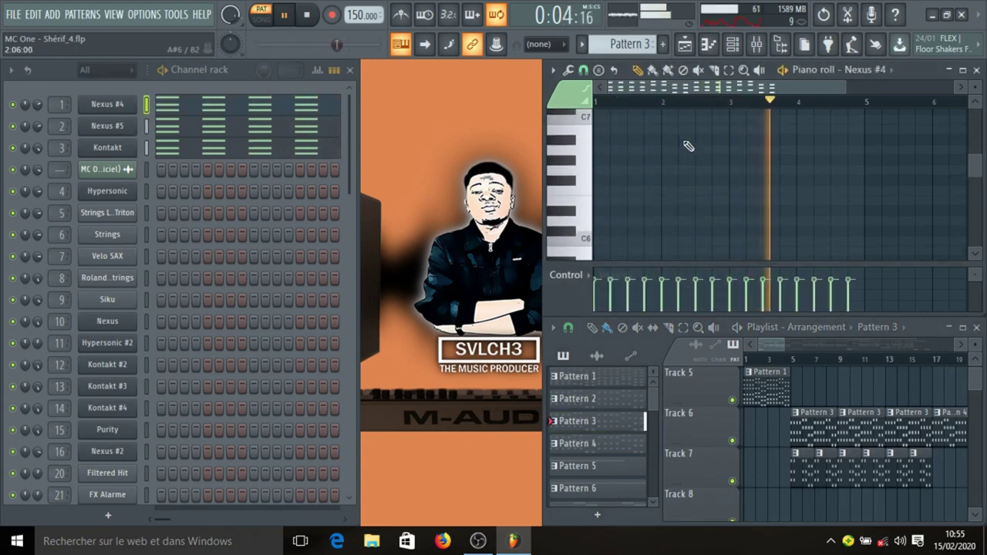
scroll(671, 150, down, 5)
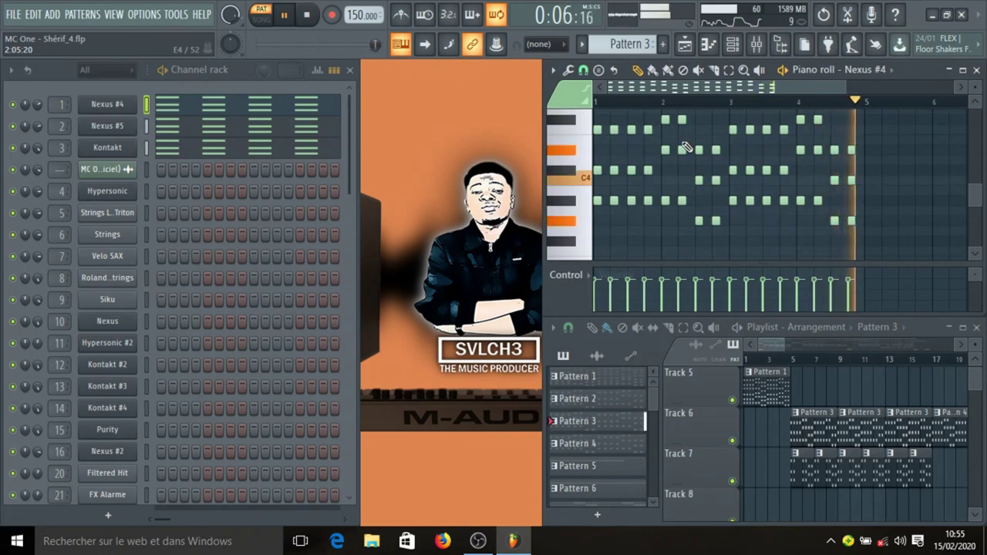
key(space)
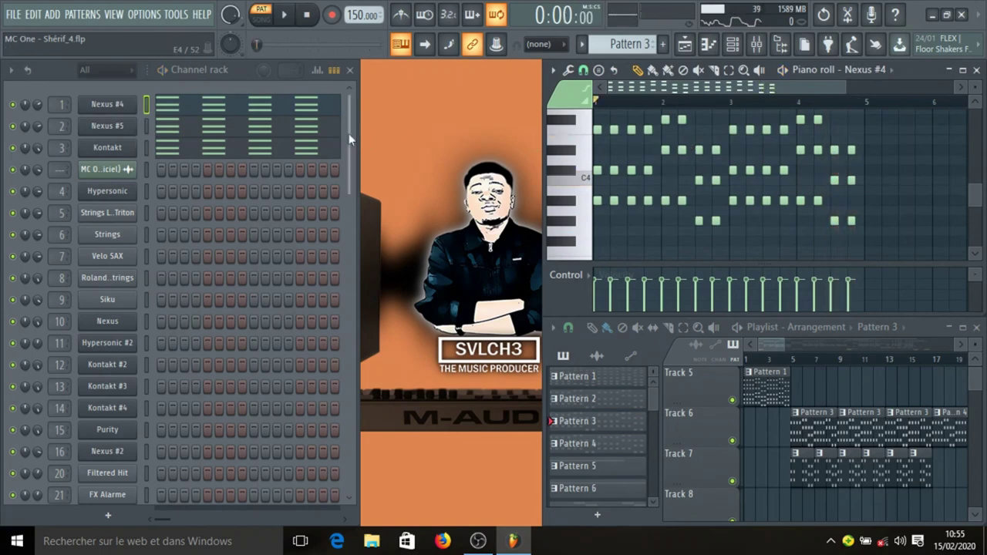
key(ctrl+s)
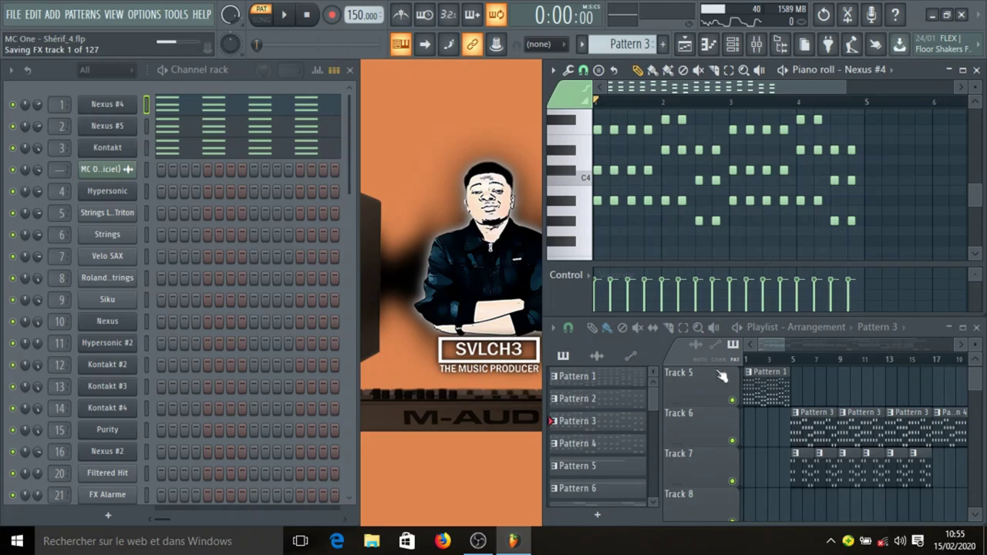
- Select Pattern 9 from its clip on playlist Track 7, show the Roland strings notes in the piano roll and play them
scroll(826, 423, down, 1)
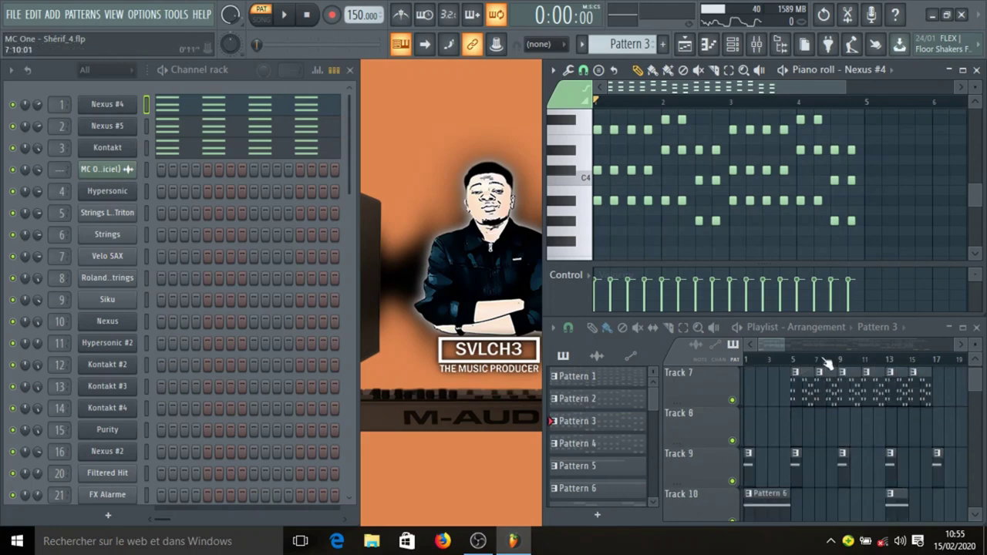
double_click(800, 429)
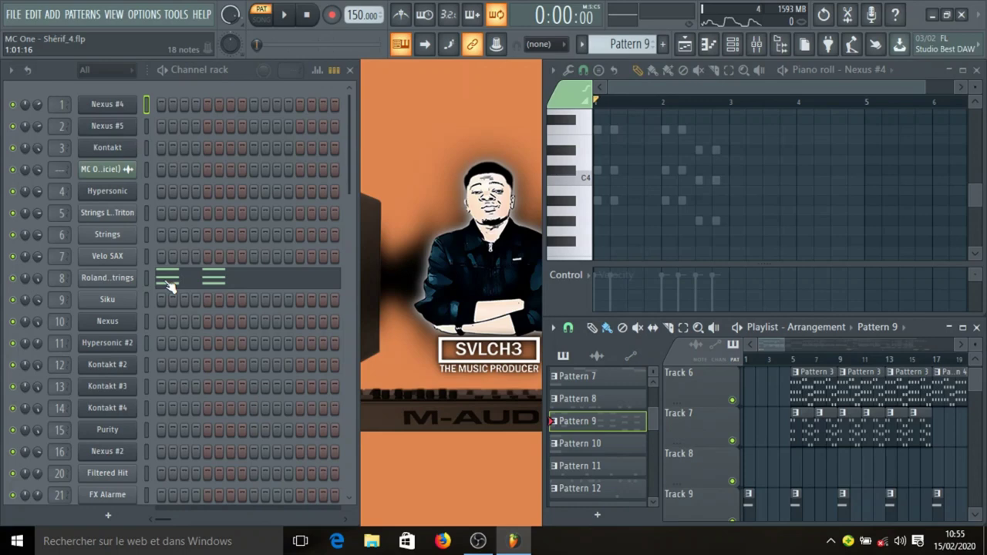
click(176, 286)
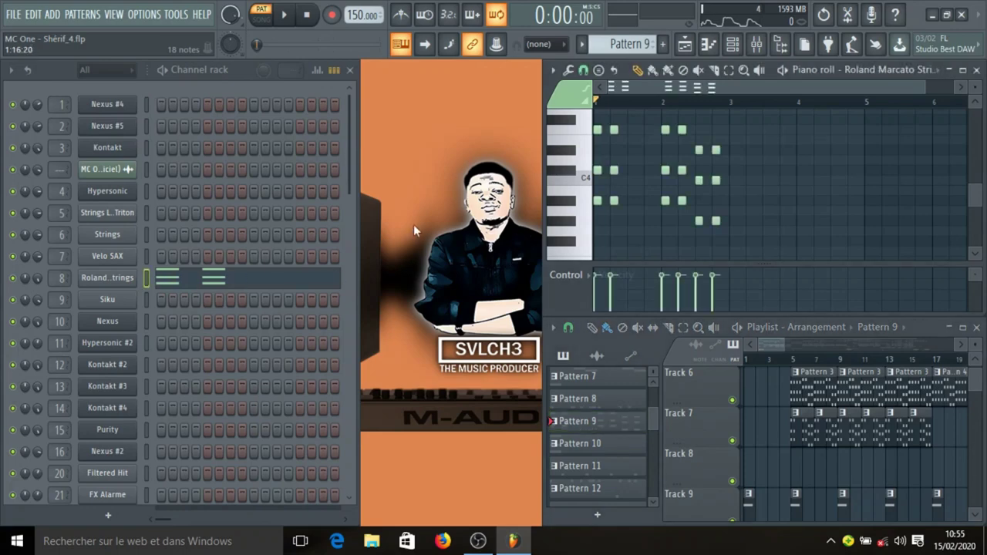
key(space)
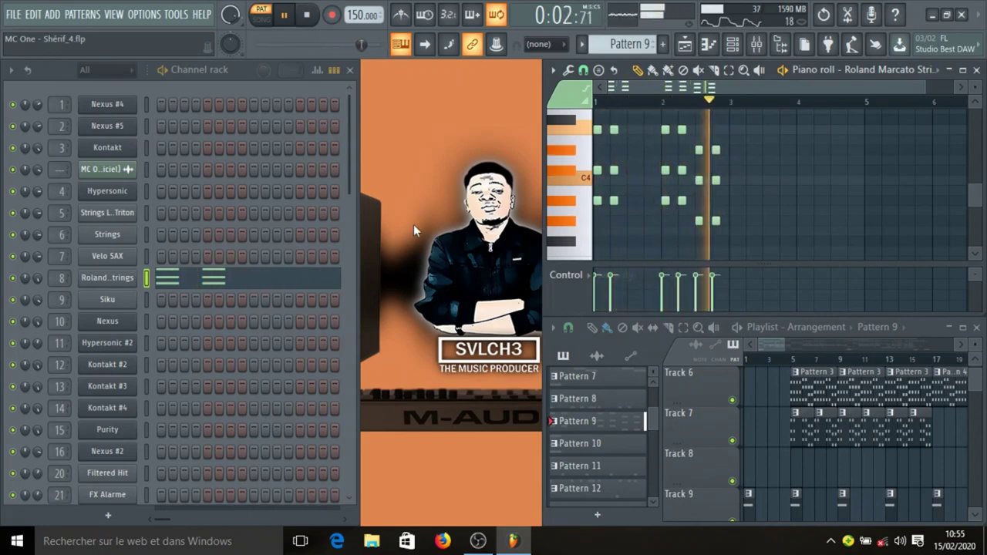
key(space)
- Select Pattern 2 from its clip at bar 25 on playlist Track 8, show the Siku notes in the piano roll and play them
scroll(771, 416, down, 2)
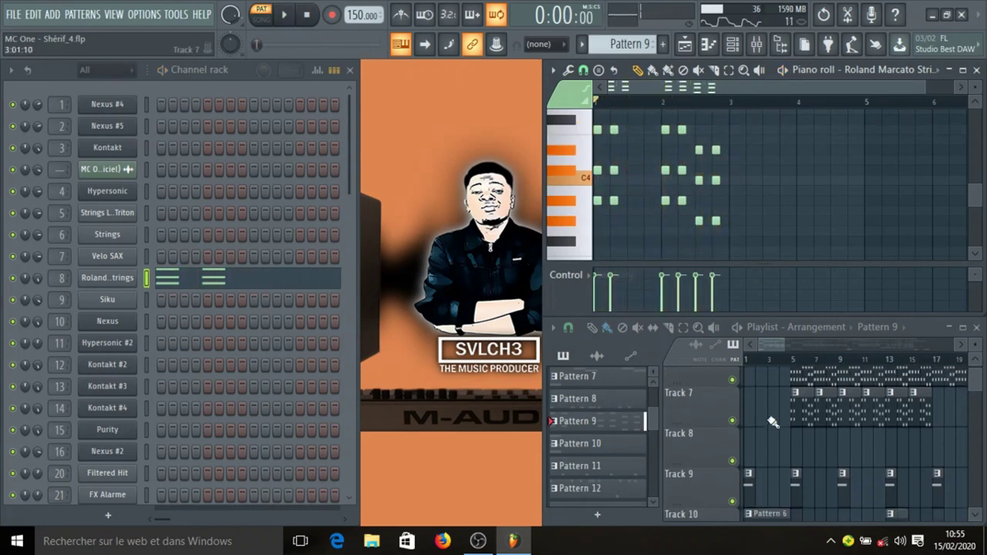
scroll(756, 363, down, 3)
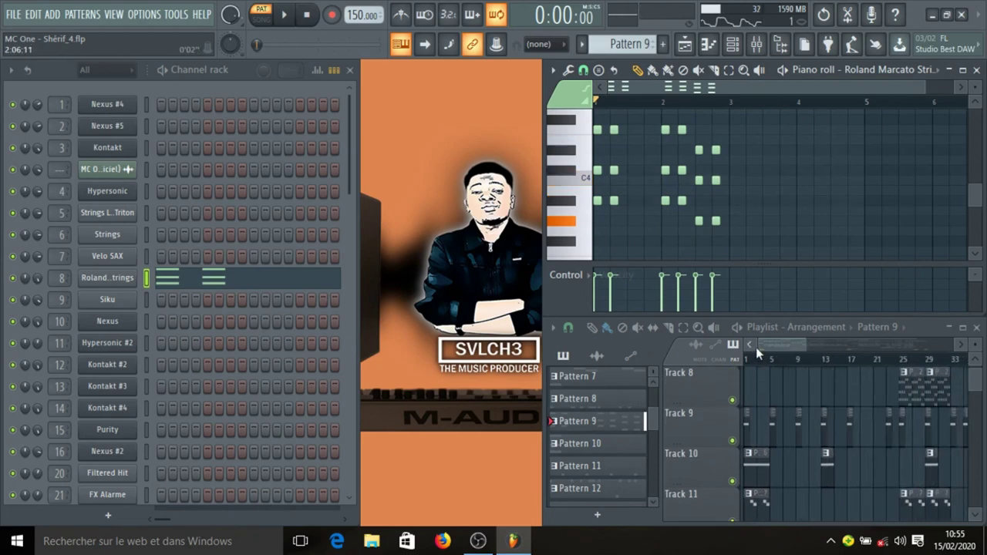
drag(777, 342, 799, 342)
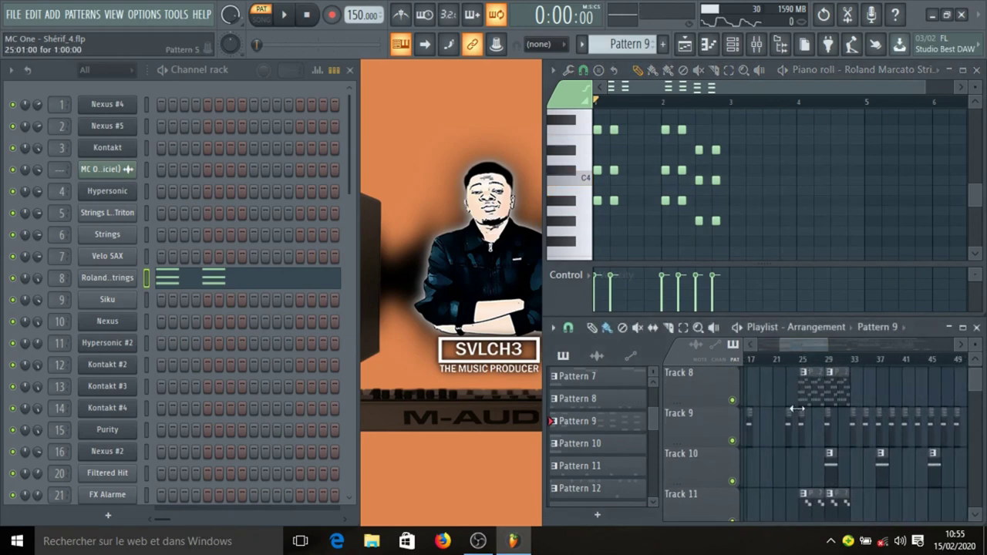
click(813, 390)
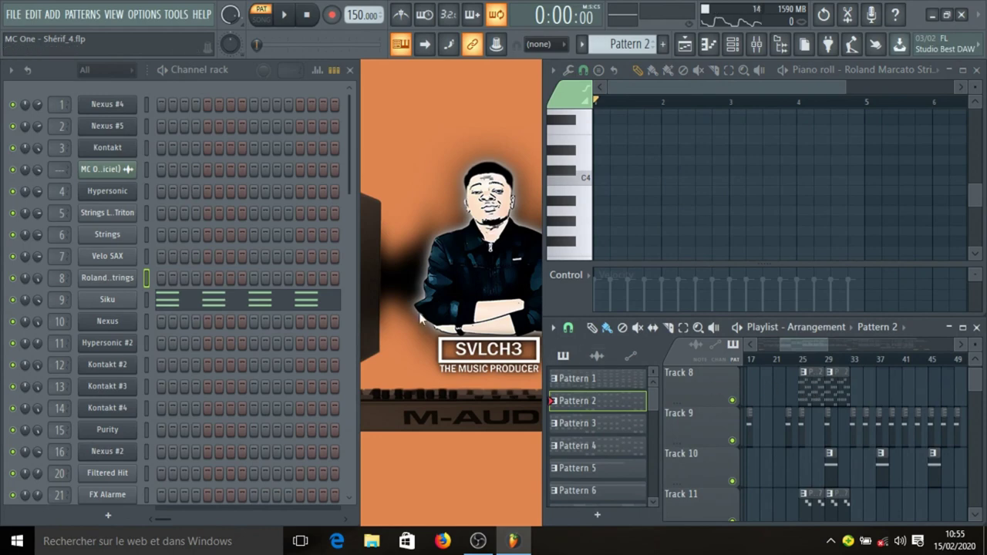
click(168, 303)
scroll(745, 186, up, 3)
key(space)
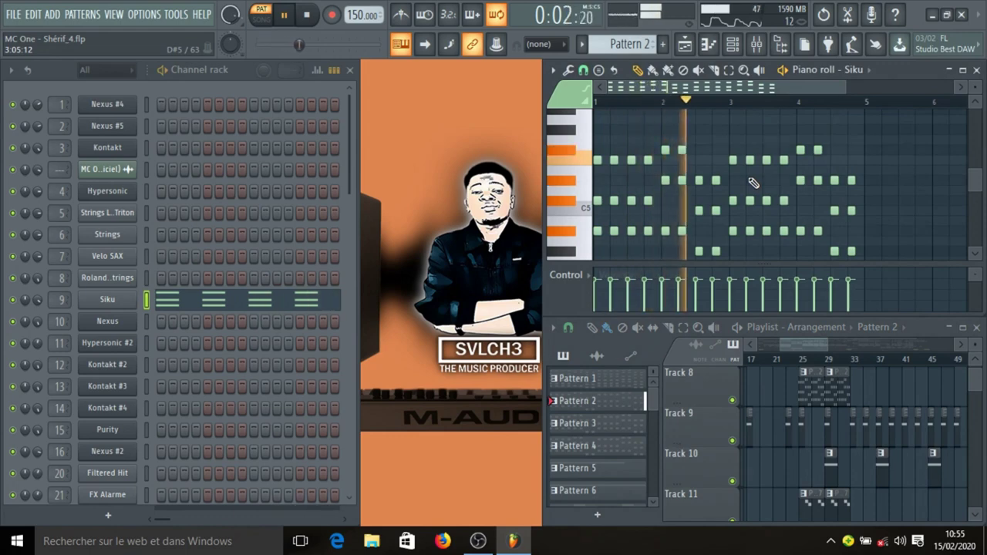
key(space)
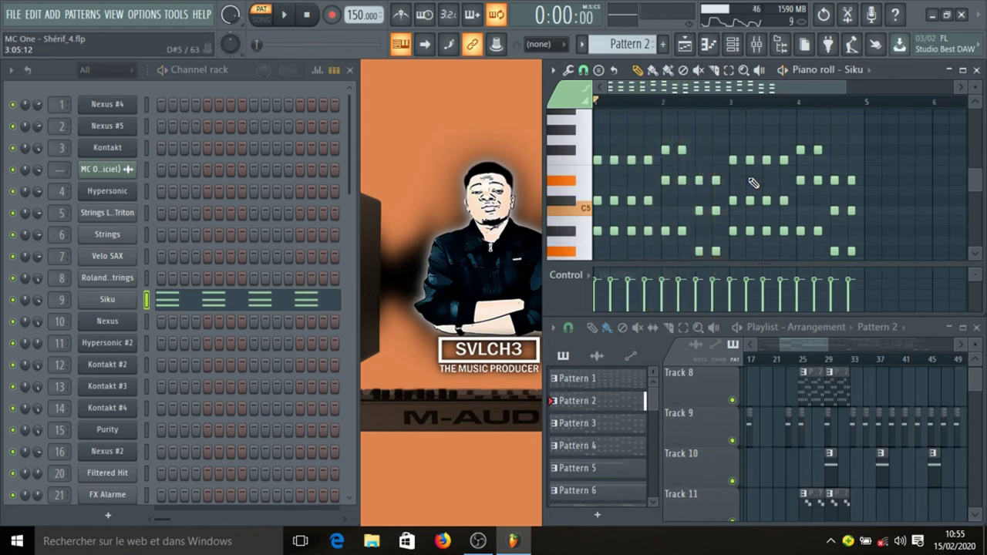
scroll(850, 452, up, 7)
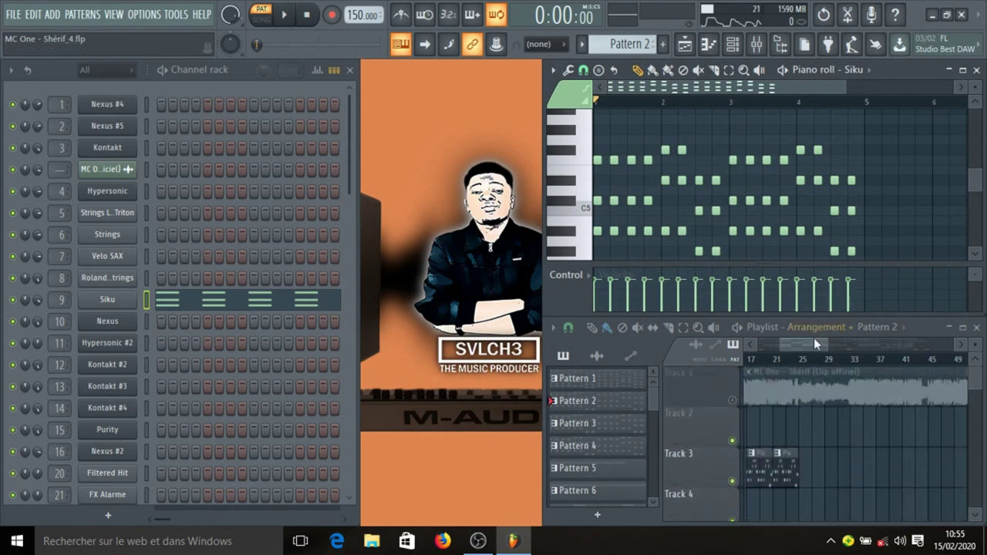
- Select Pattern 33 from its clip at bar 17 on playlist Track 3 and inspect the Nexus #2 preset and amp attack setting
drag(813, 344, 804, 346)
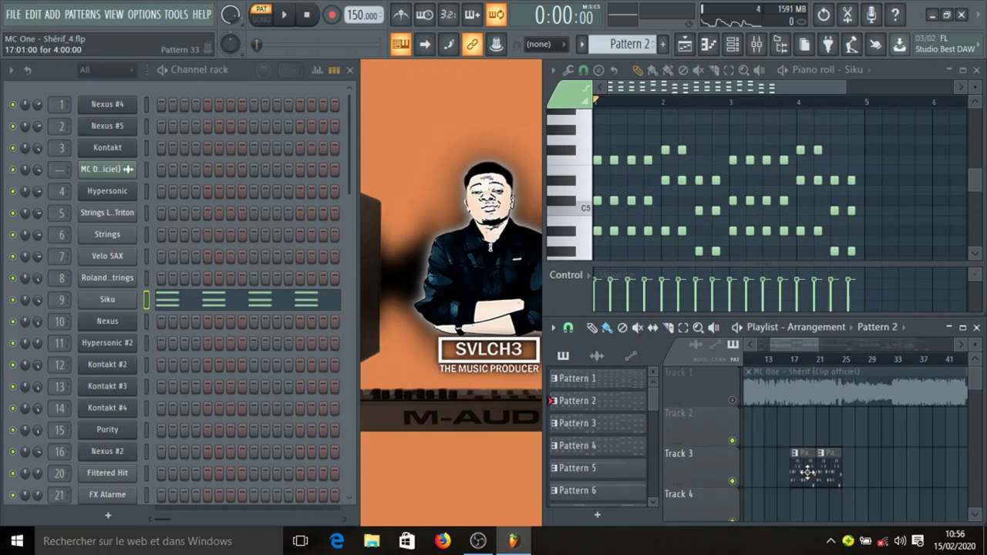
click(806, 472)
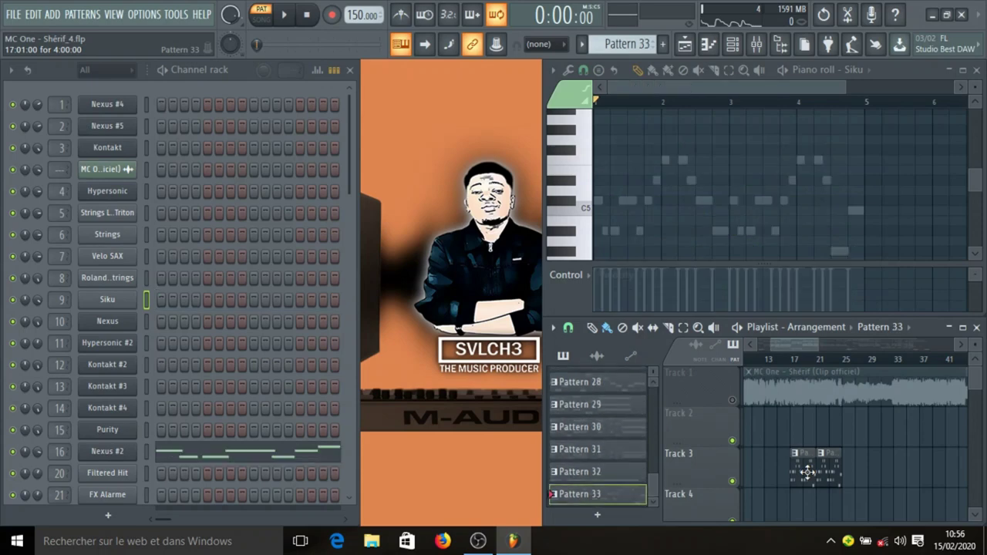
click(116, 453)
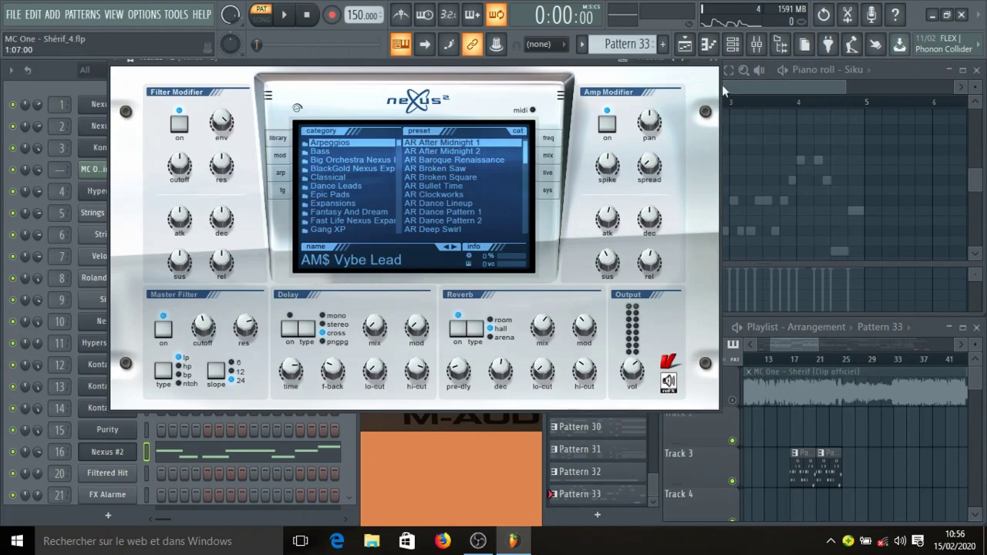
mouse_move(609, 234)
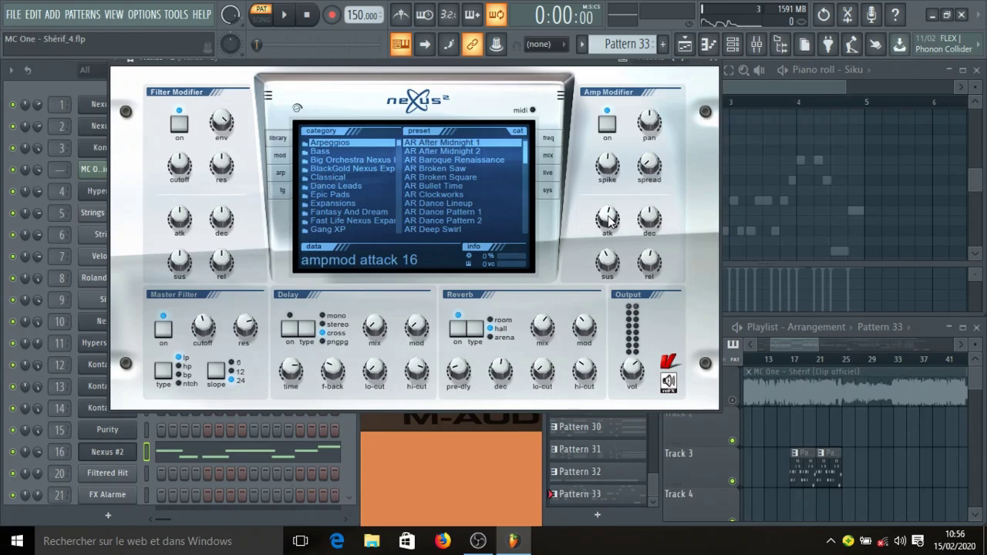
click(714, 60)
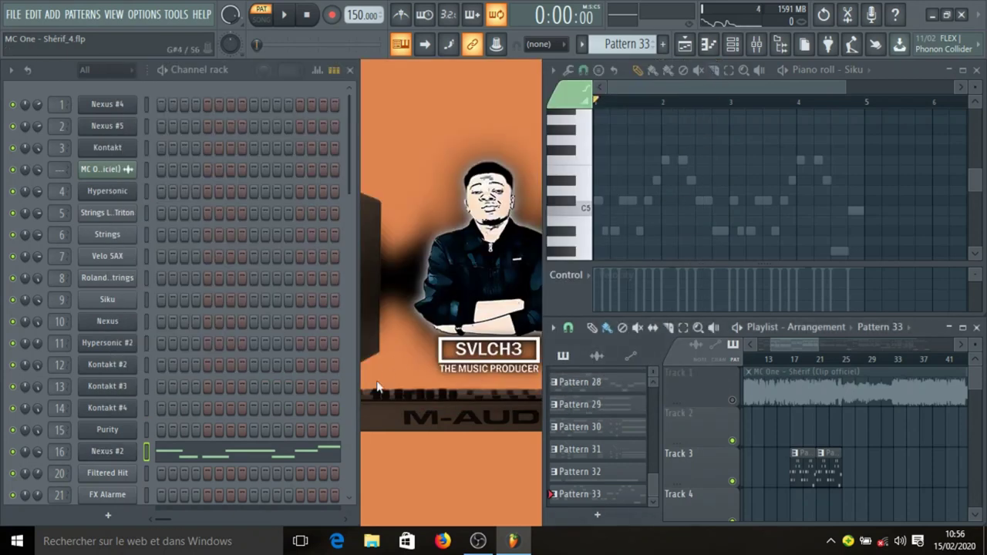
- Show Pattern 33's Nexus #2 notes in the piano roll and play them
click(268, 456)
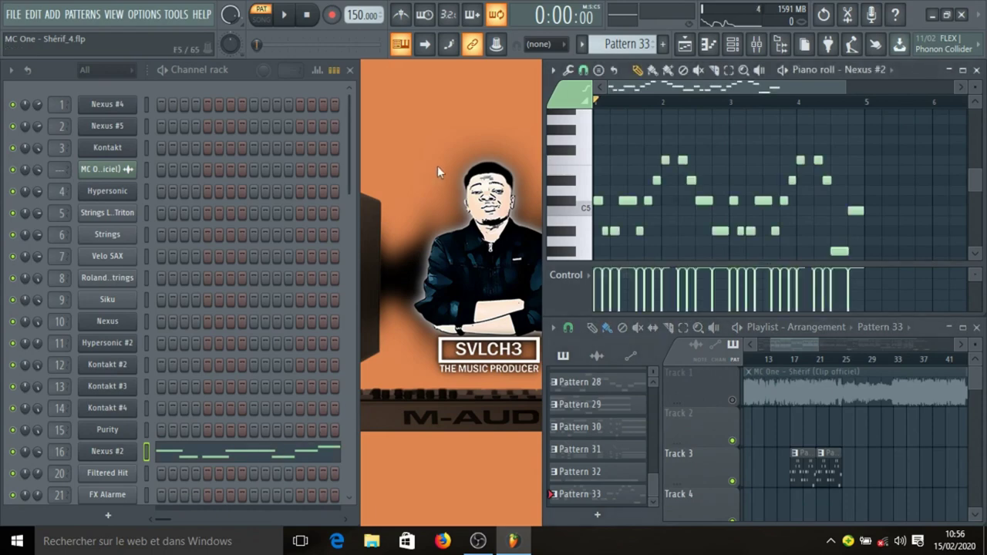
key(space)
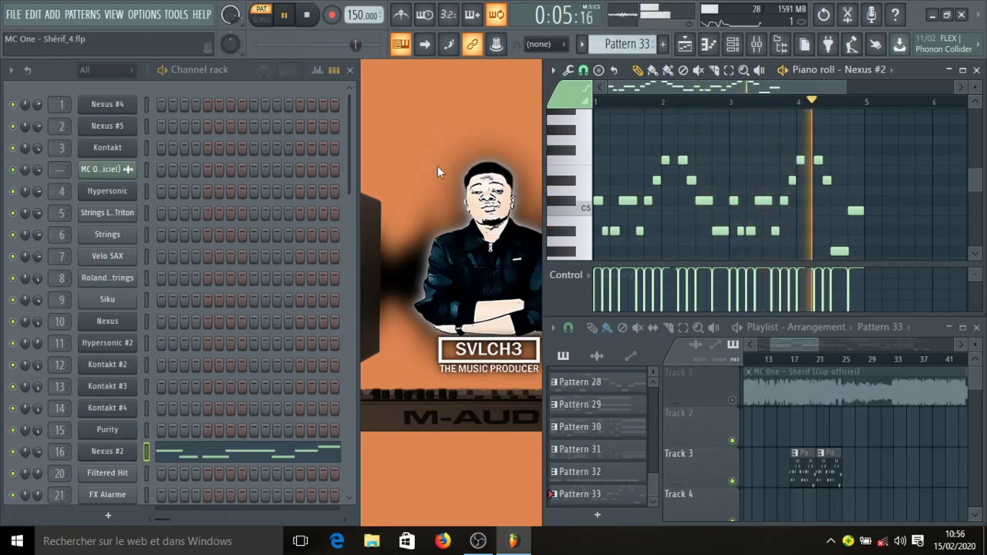
scroll(740, 152, down, 2)
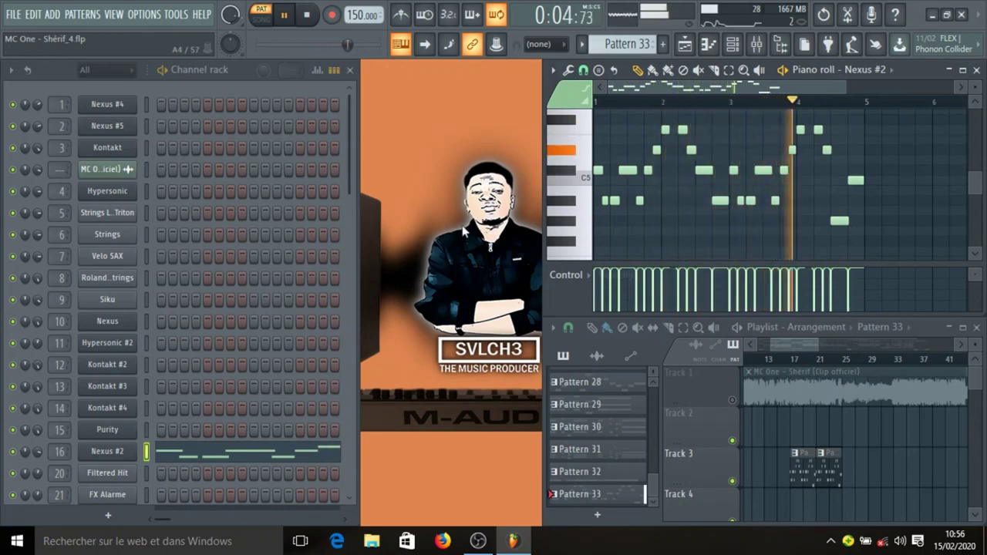
key(space)
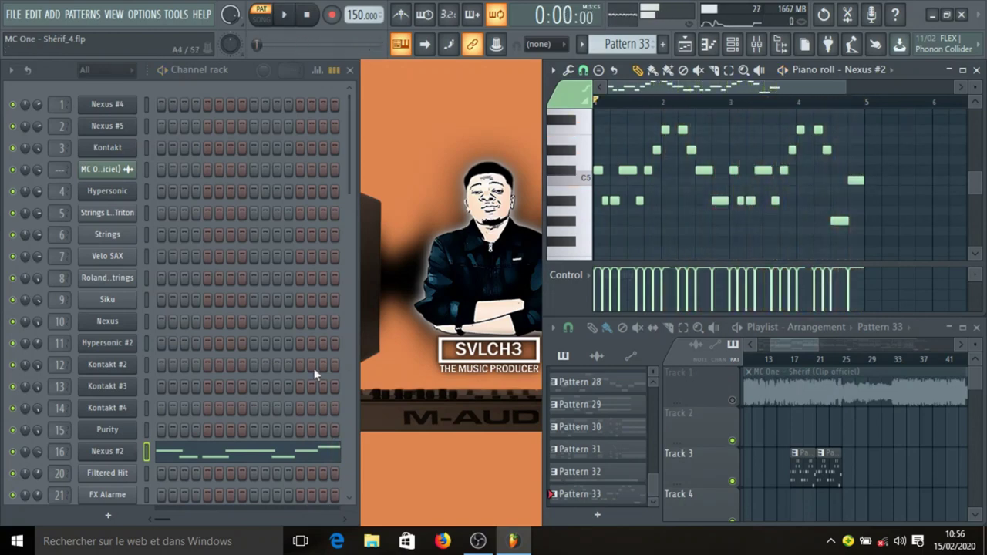
- Reopen the Nexus #2 instrument, check its reverb mix setting, and close it
click(104, 455)
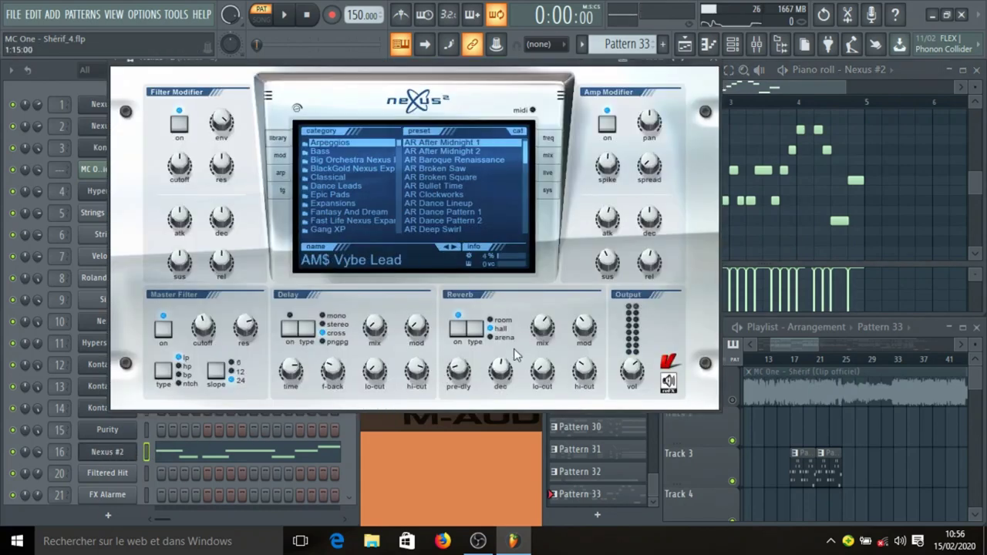
mouse_move(538, 327)
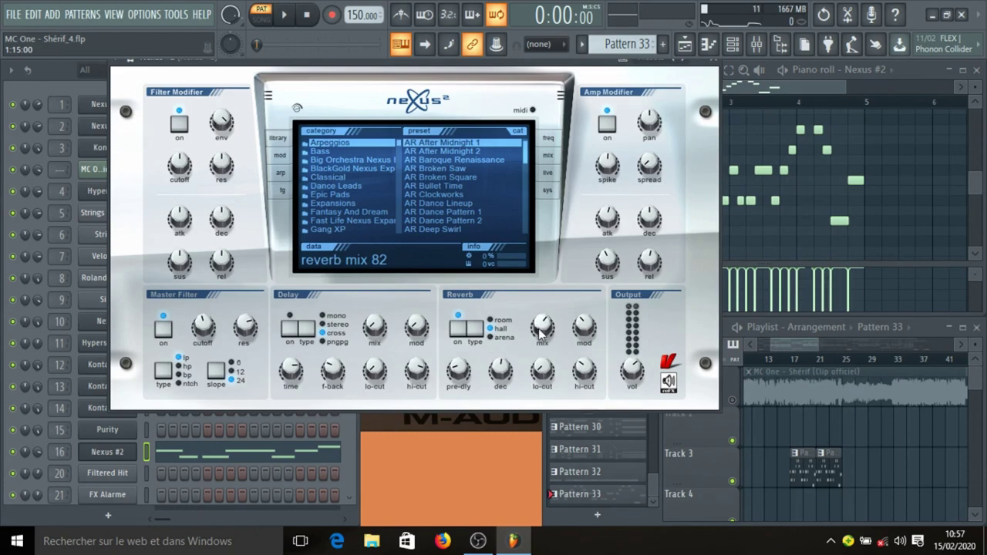
click(715, 72)
- Make Pattern 5 the active pattern from its clip at bar 1 on playlist Track 9
scroll(824, 423, down, 2)
scroll(825, 423, down, 3)
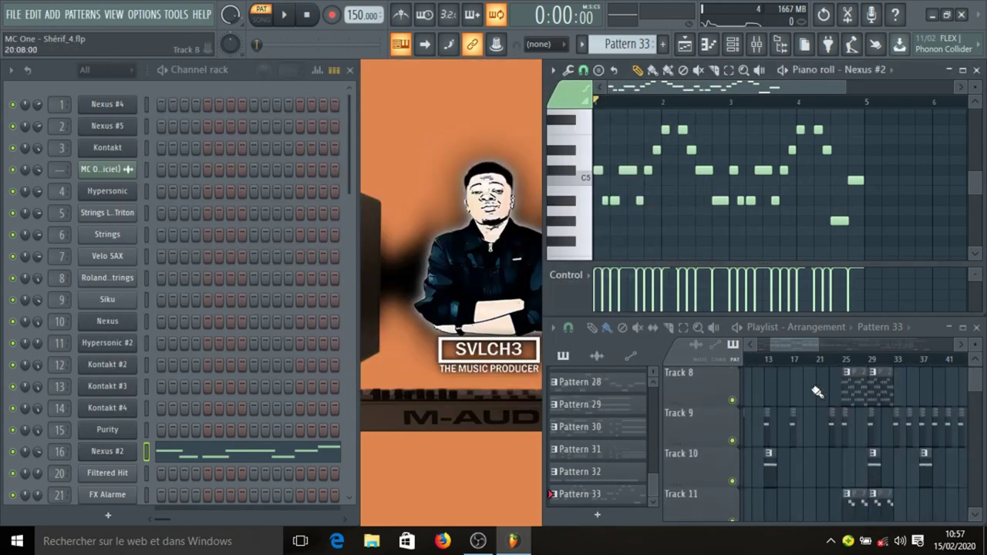
drag(792, 345, 733, 348)
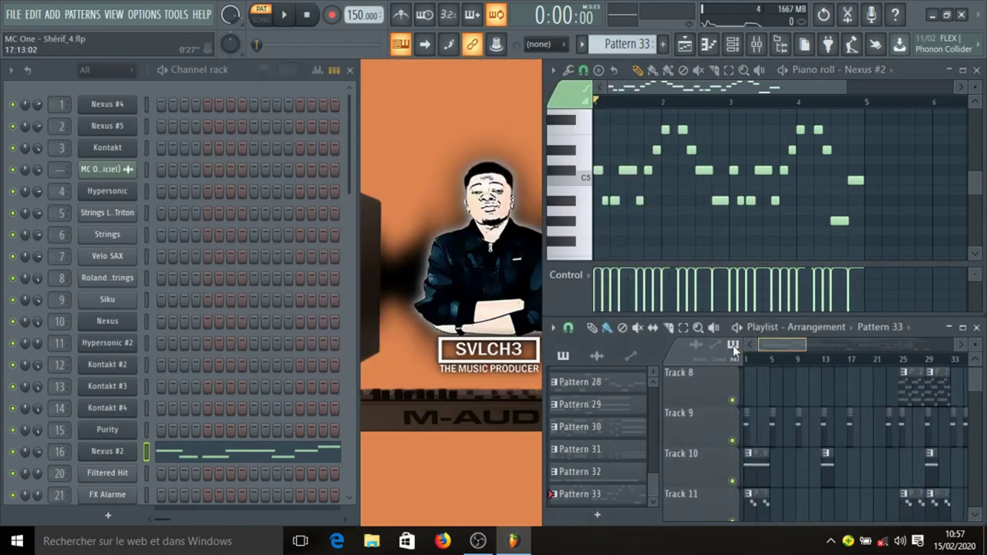
click(747, 426)
- Review the Filtered Hit sampler settings, including both pages of precomputed effects, and close its window
scroll(270, 436, down, 4)
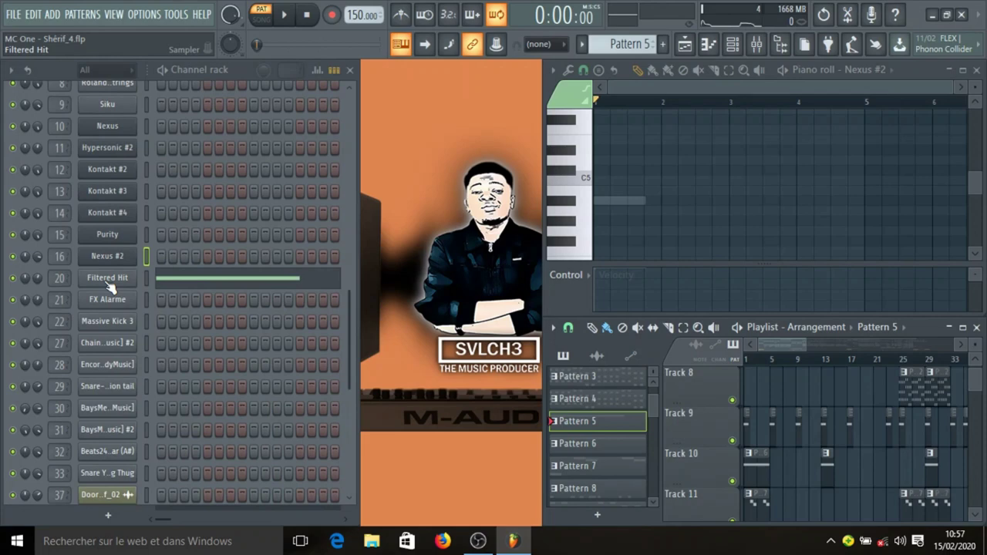
click(109, 284)
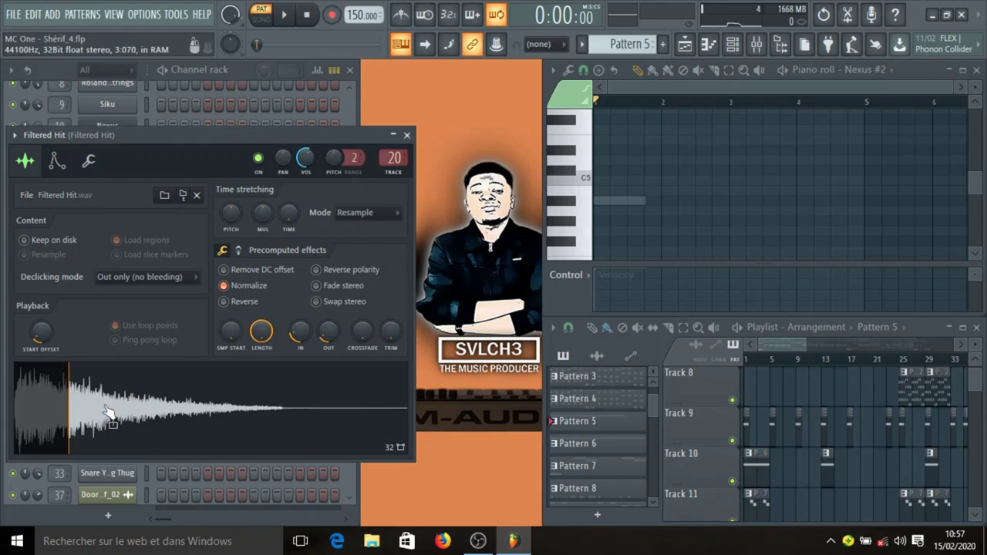
drag(132, 137, 237, 111)
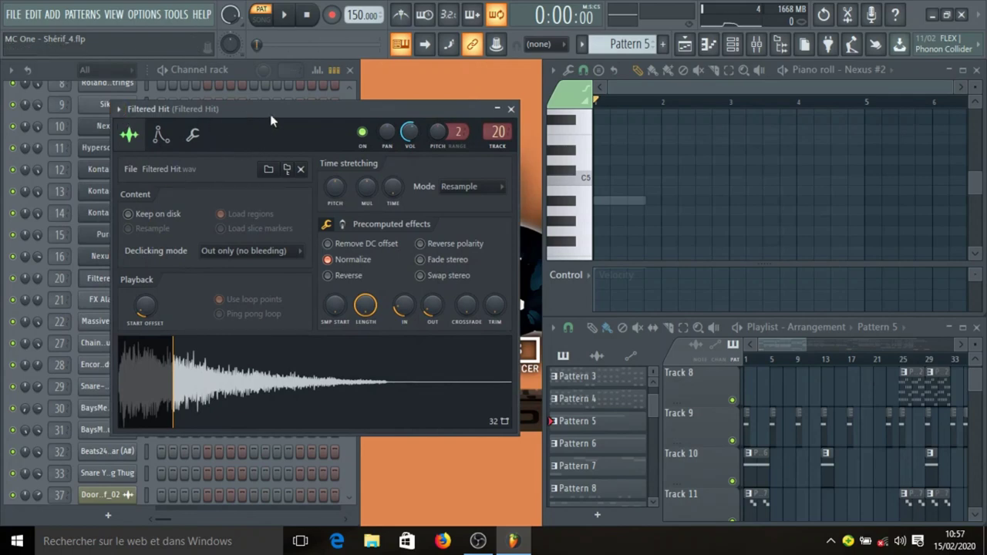
drag(271, 116, 269, 91)
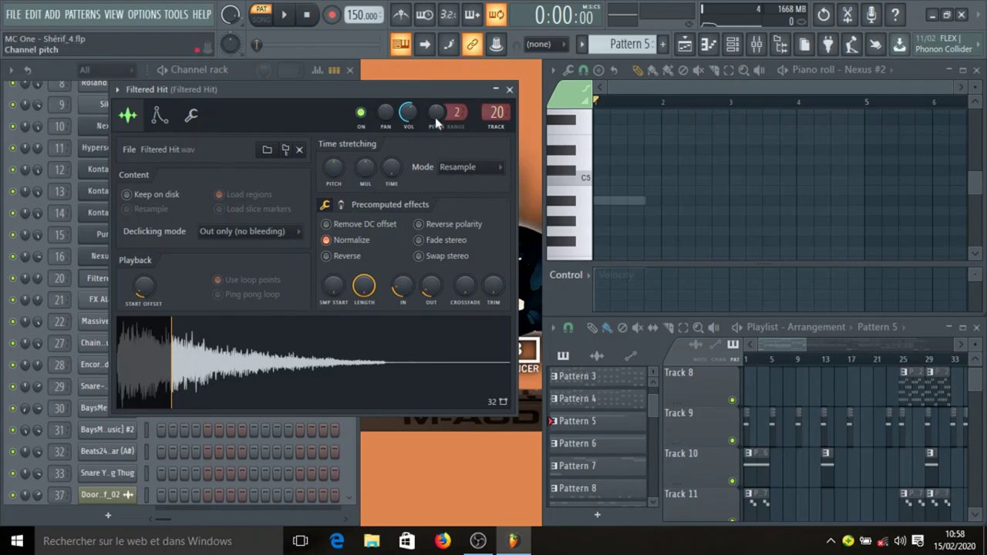
click(340, 204)
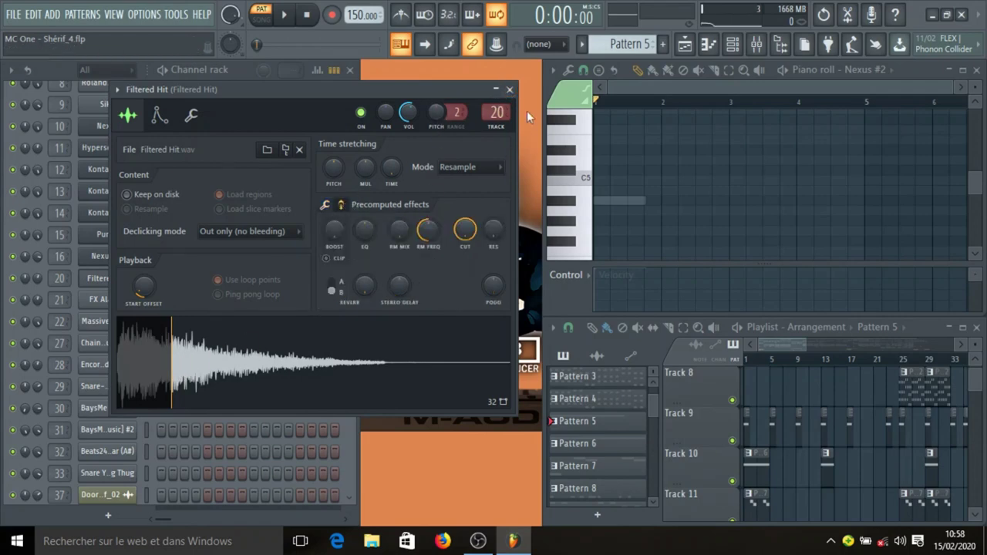
click(510, 90)
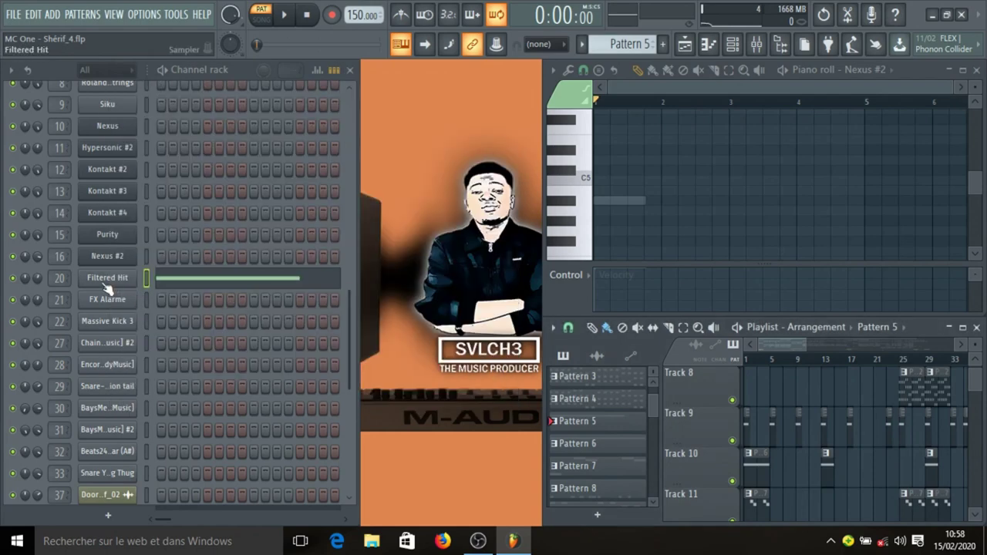
- Show Pattern 5's Filtered Hit note in the piano roll and play it
click(228, 278)
key(space)
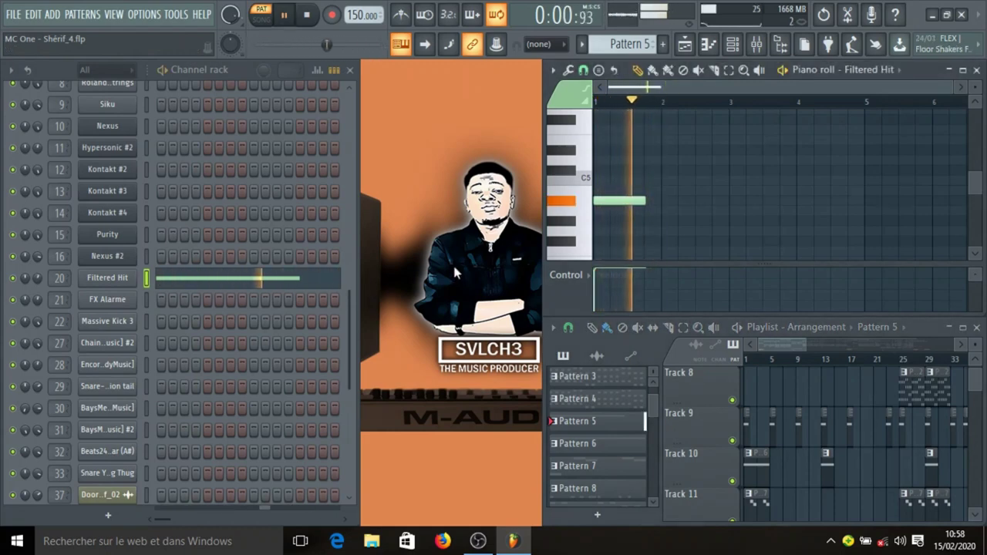
key(space)
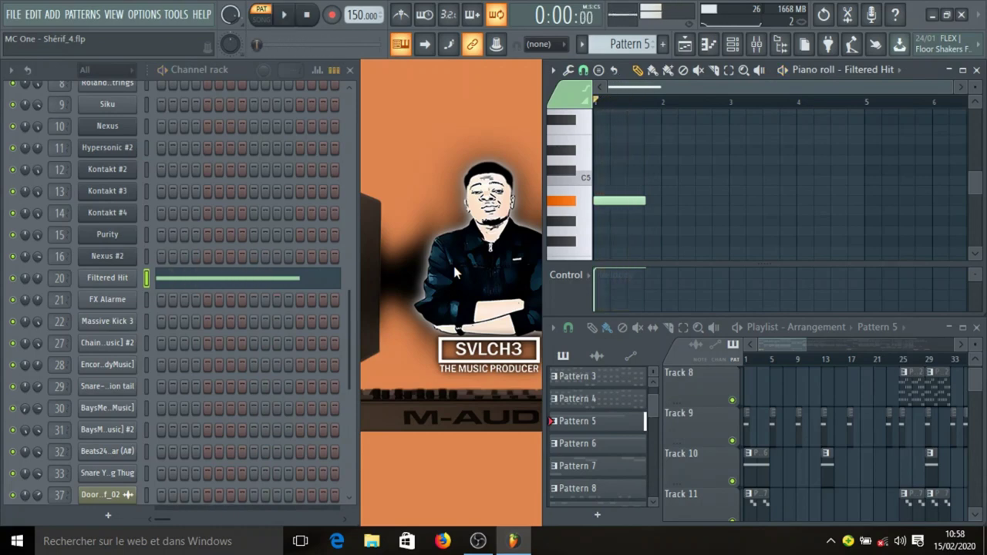
- Select Pattern 6, used at bar 1 on playlist Track 10, show its FX Alarme note in the piano roll and play it
scroll(788, 389, down, 1)
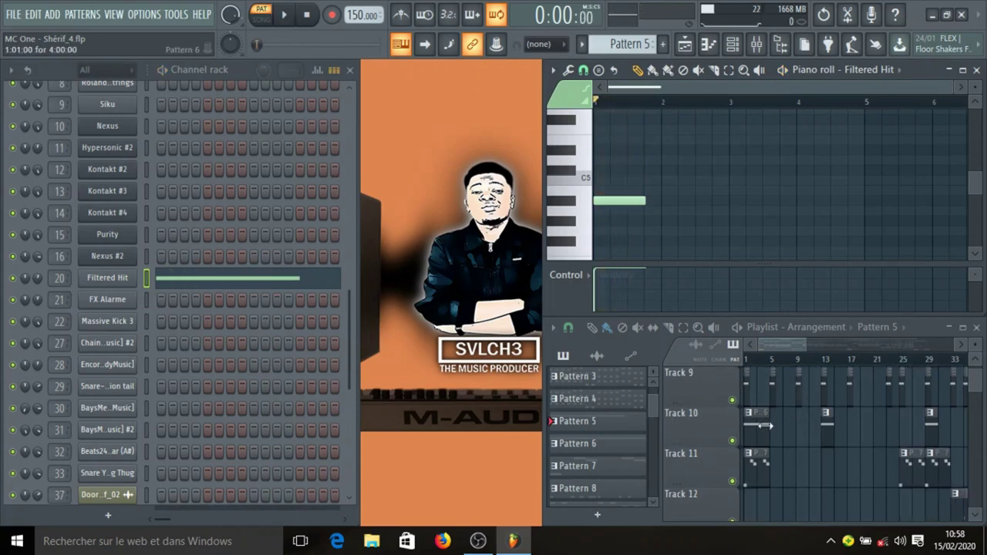
click(609, 444)
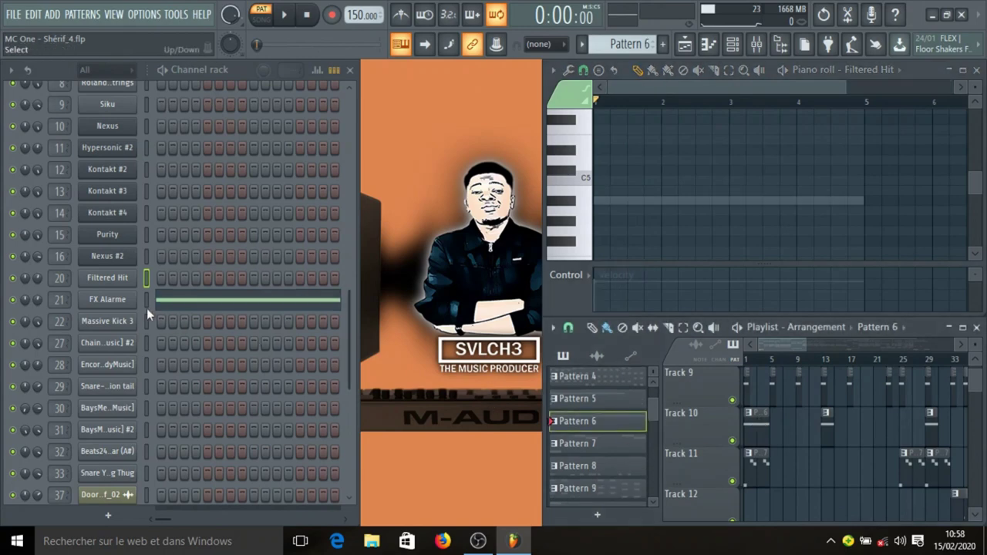
click(176, 304)
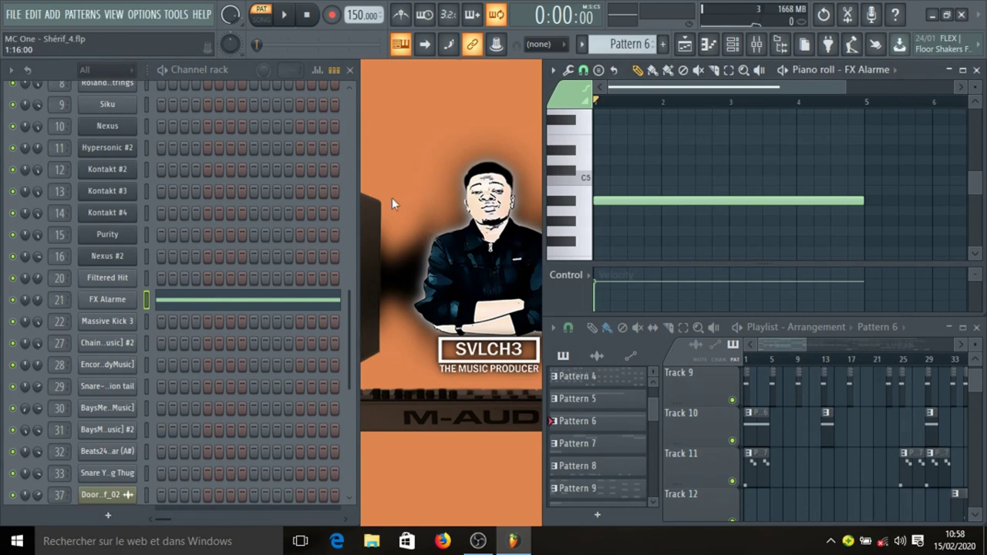
key(space)
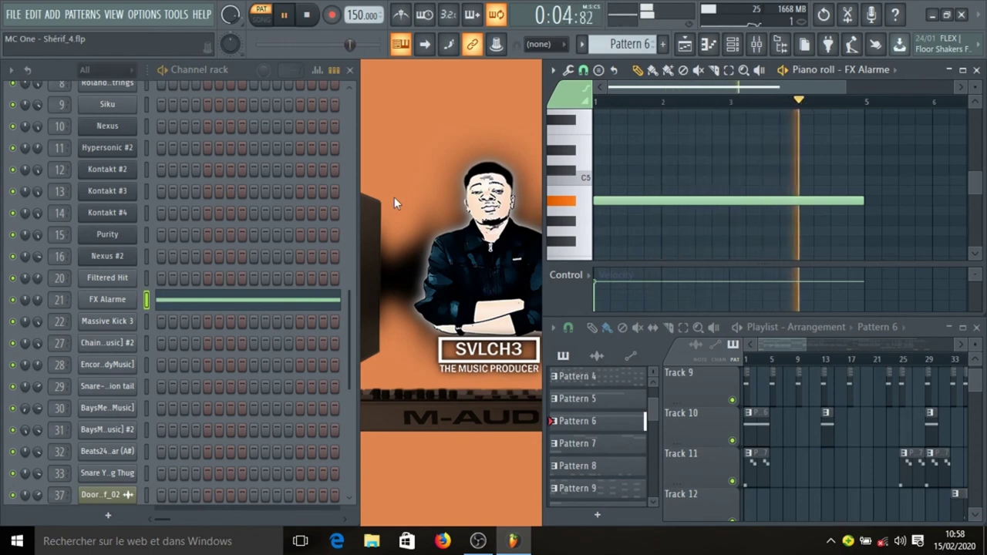
key(space)
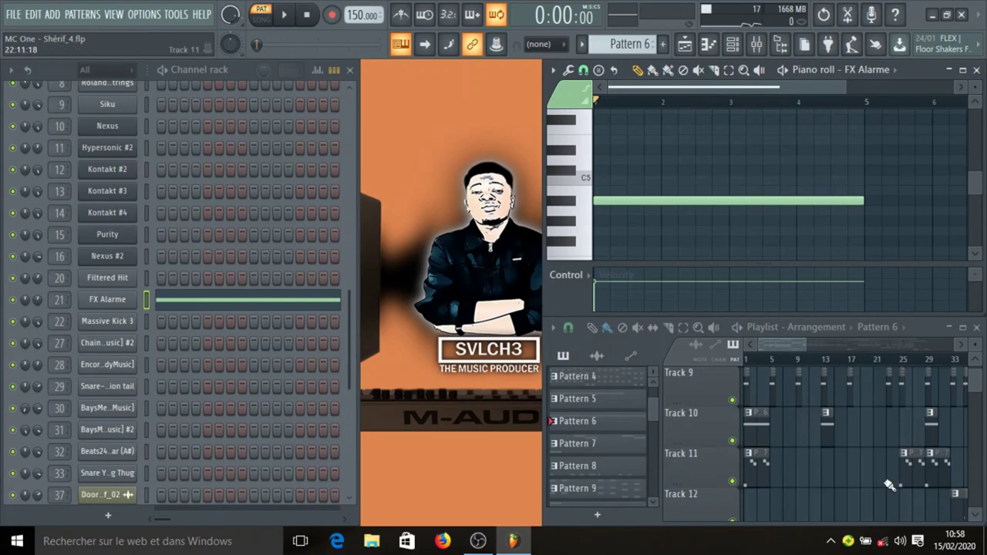
- Make Pattern 7, used at bar 1 on playlist Track 11, active and inspect the preset of its Nexus instrument
scroll(889, 481, down, 1)
key(KP_Add)
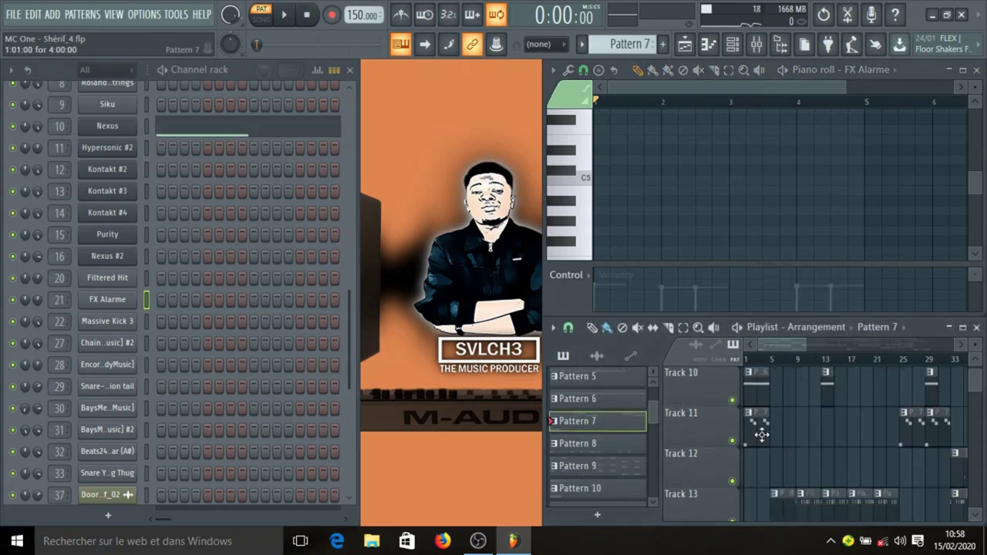
click(132, 126)
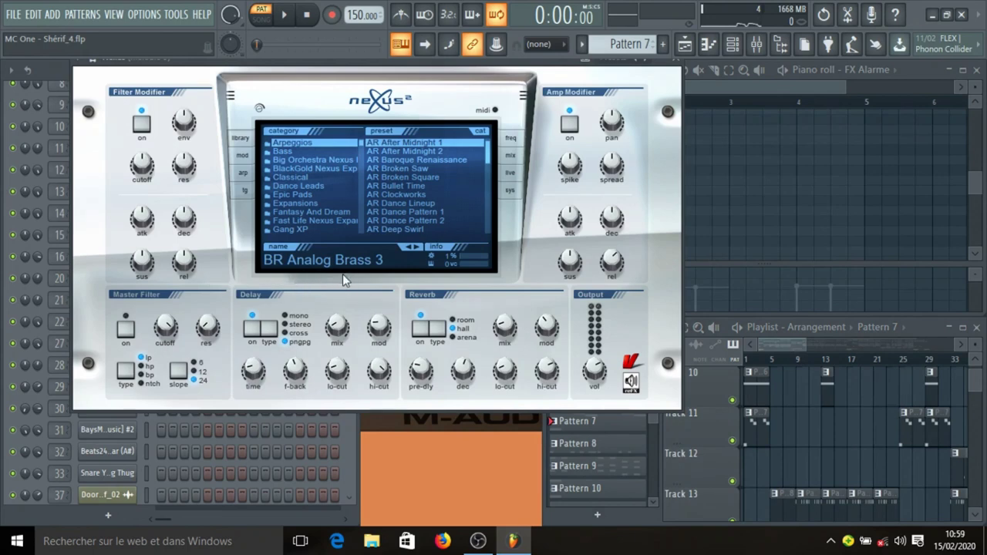
click(675, 60)
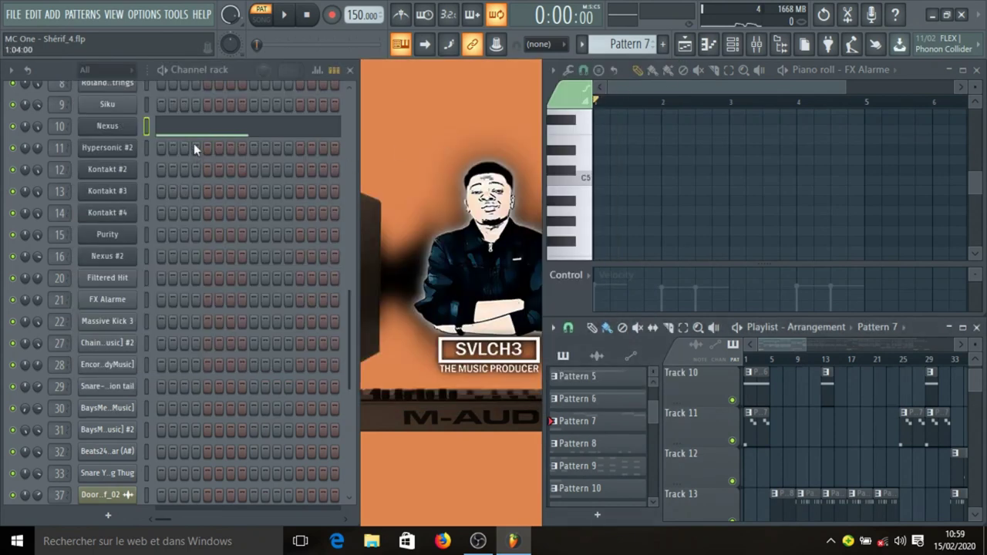
- Show Pattern 7's Nexus notes around C3 in the piano roll and play them
scroll(733, 207, up, 4)
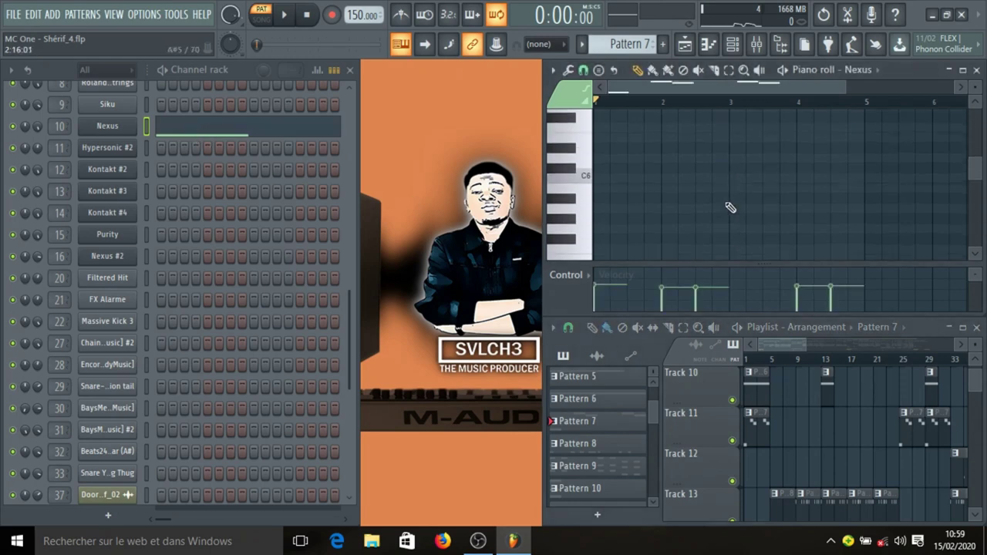
scroll(739, 207, down, 8)
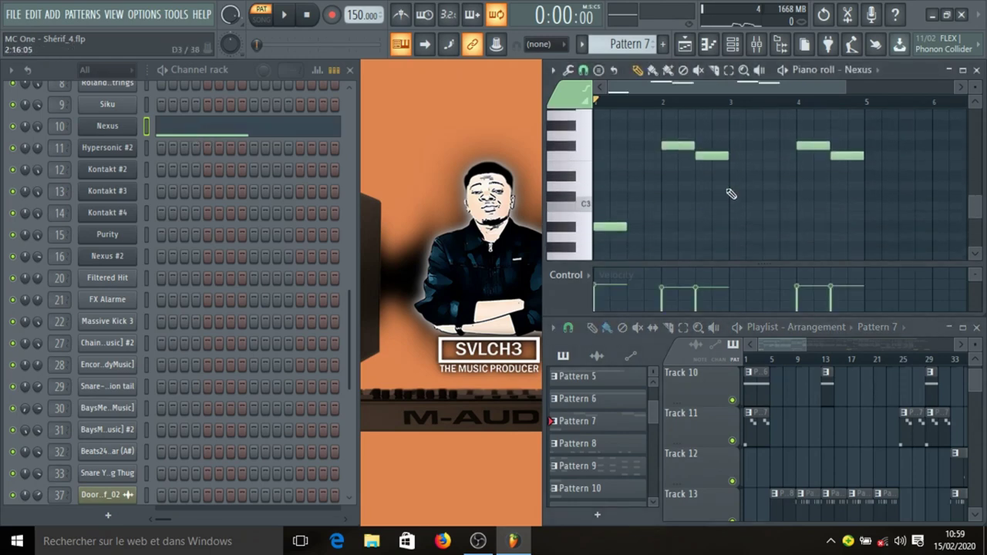
scroll(727, 191, down, 2)
key(space)
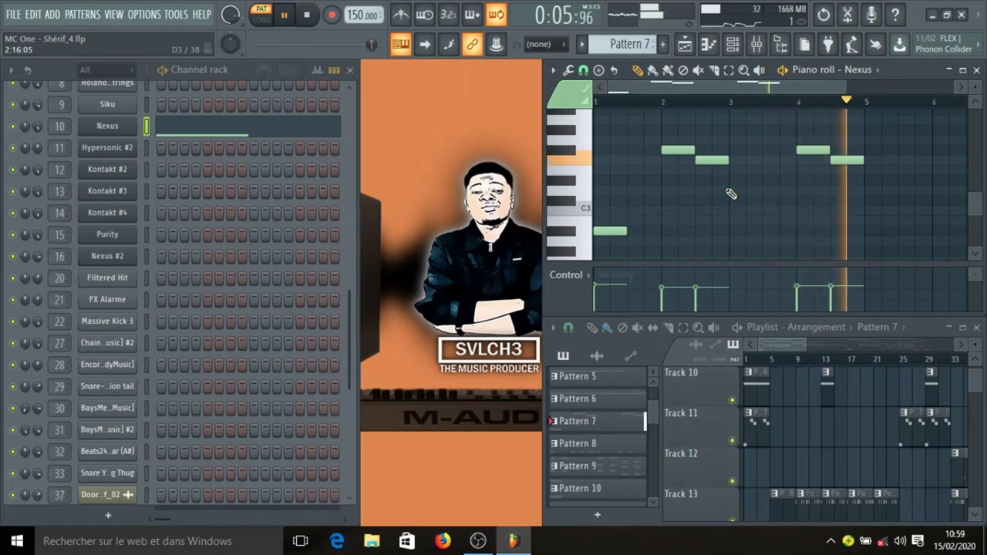
key(space)
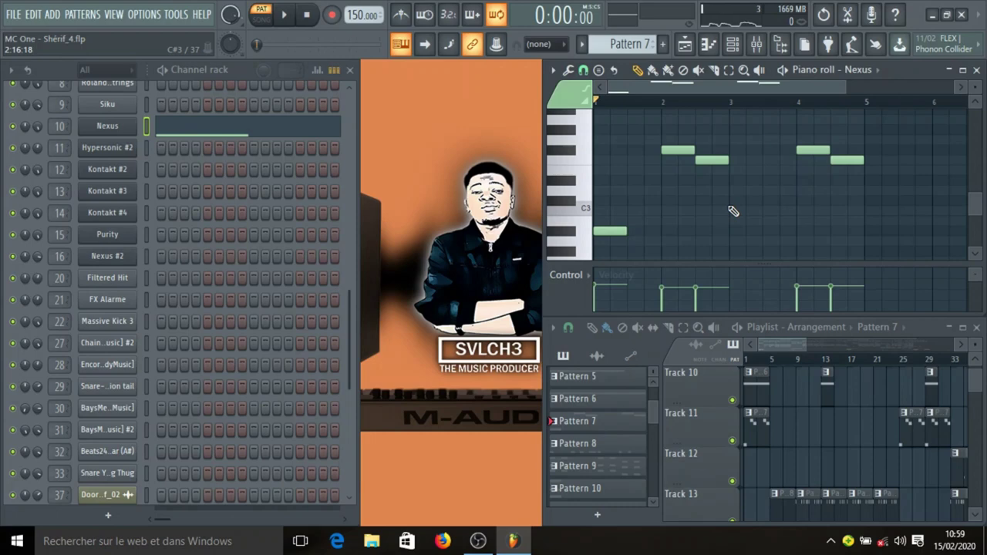
- Select Pattern 26, used at bar 33 on playlist Track 12, and show its Snare Young Thug note in the piano roll
scroll(822, 414, down, 1)
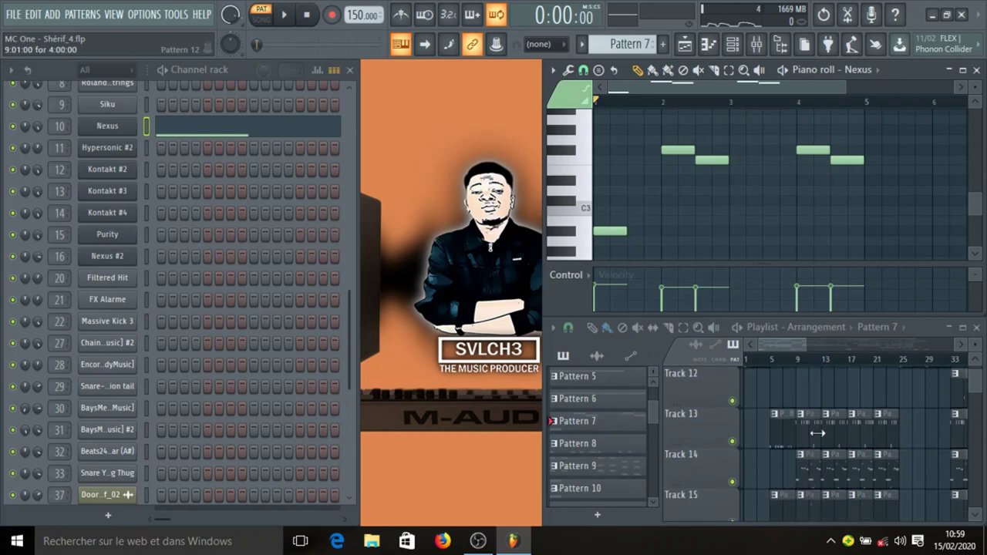
drag(783, 344, 811, 346)
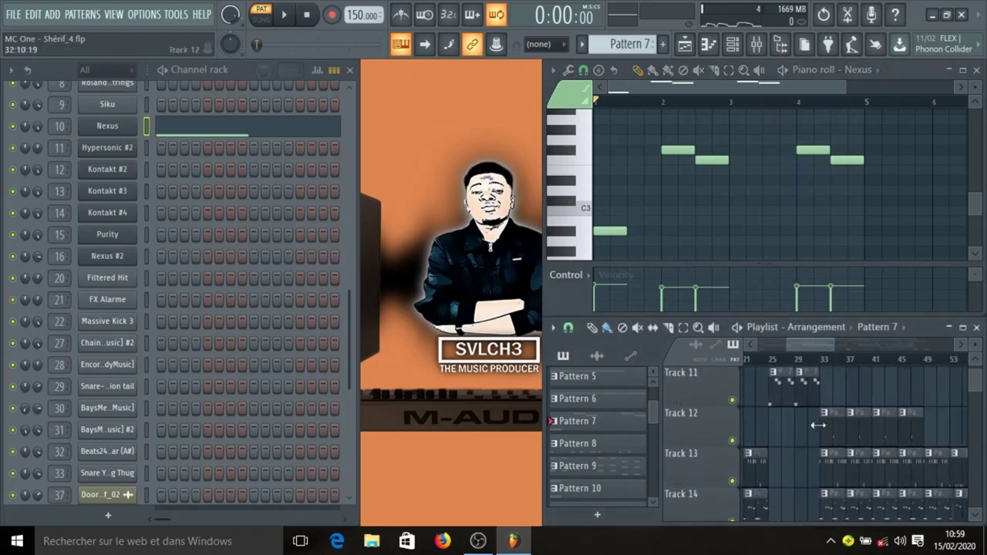
click(834, 423)
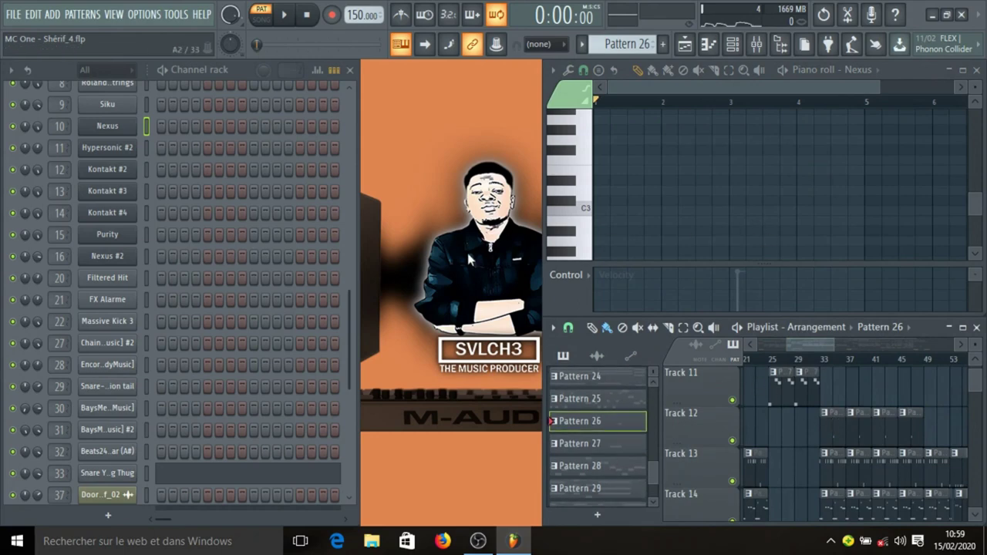
scroll(185, 192, down, 5)
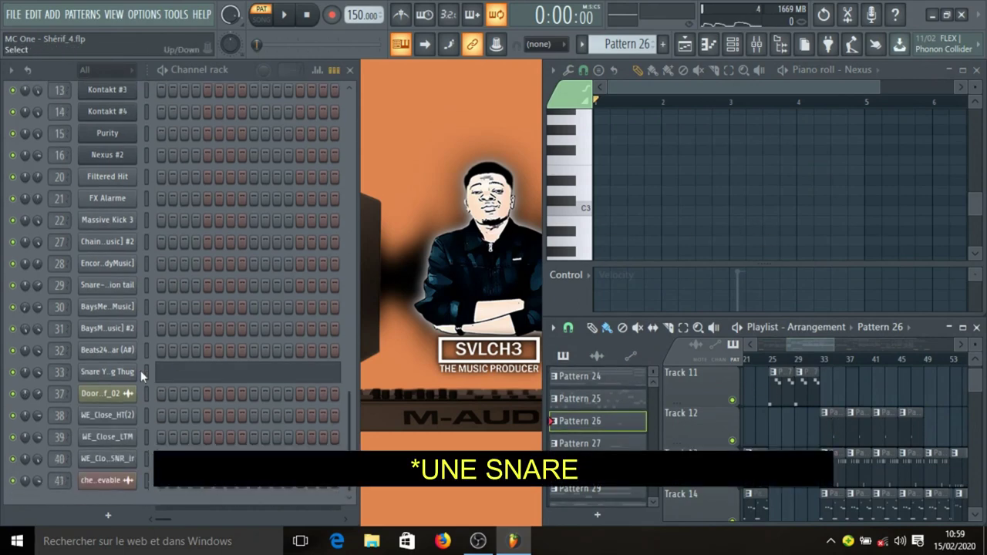
click(145, 372)
click(193, 377)
scroll(801, 228, down, 4)
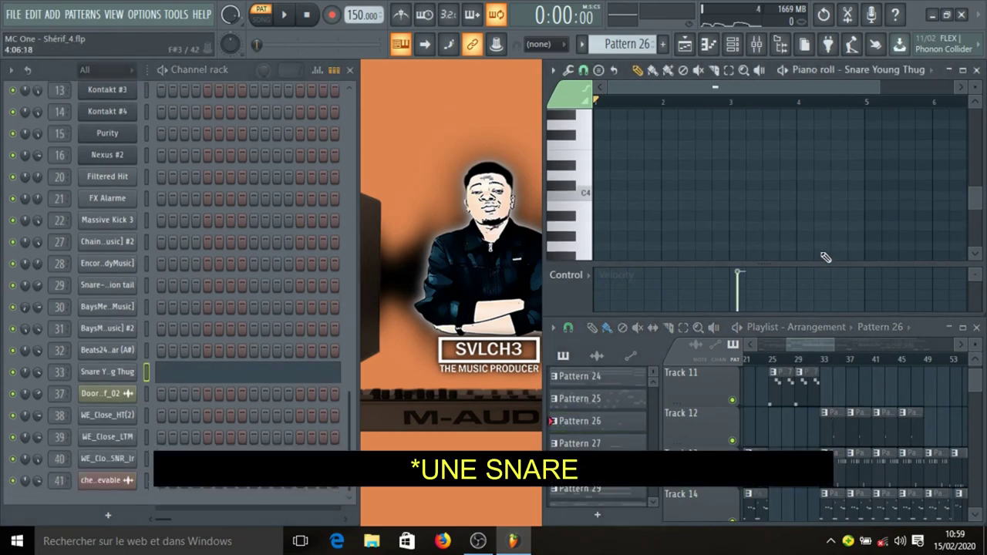
scroll(802, 228, up, 10)
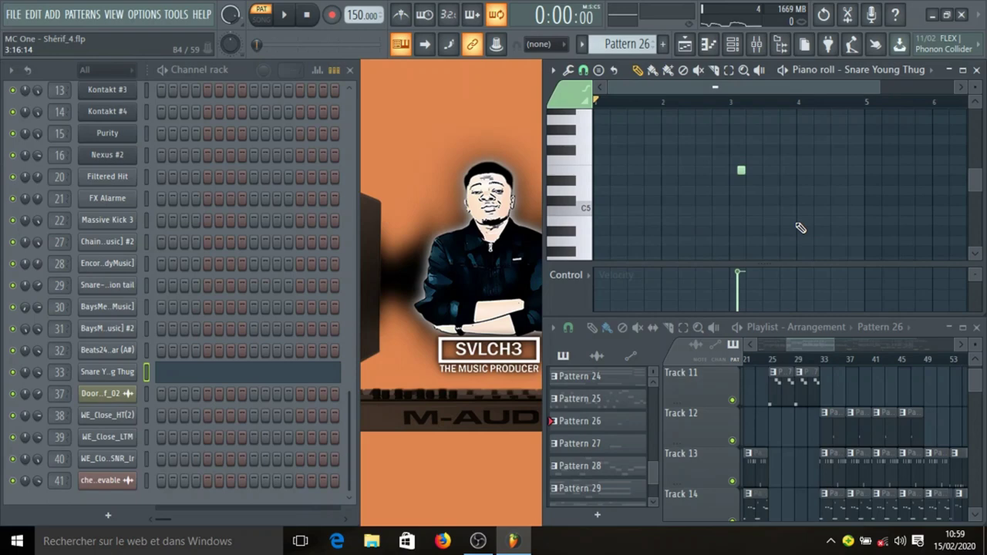
- Inspect the sample settings of the Snare Young Thug channel and play Pattern 26
click(117, 373)
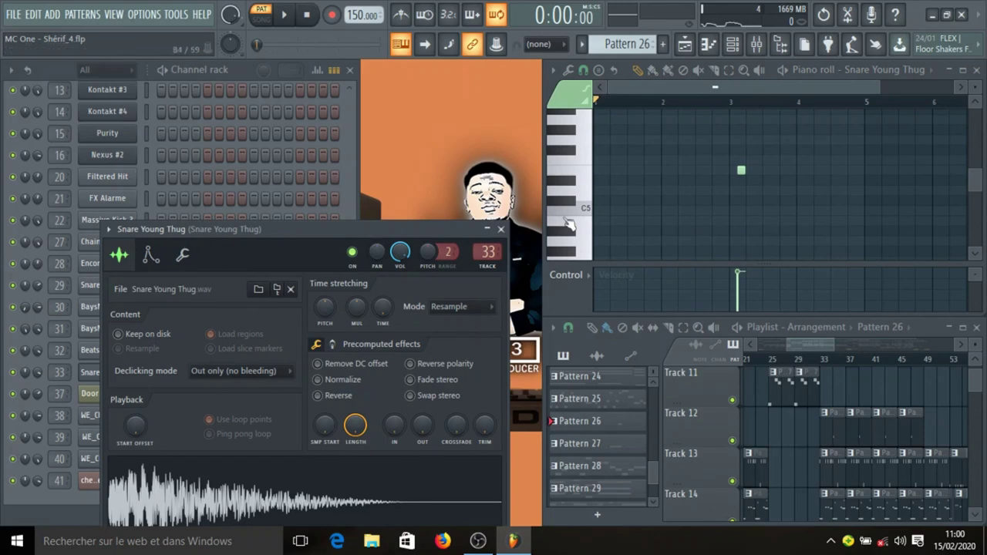
click(500, 229)
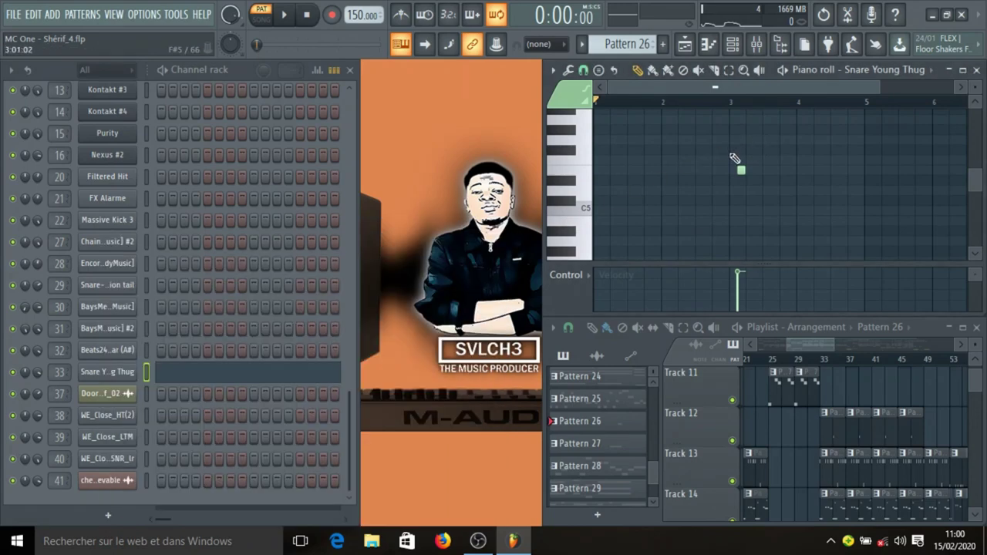
key(space)
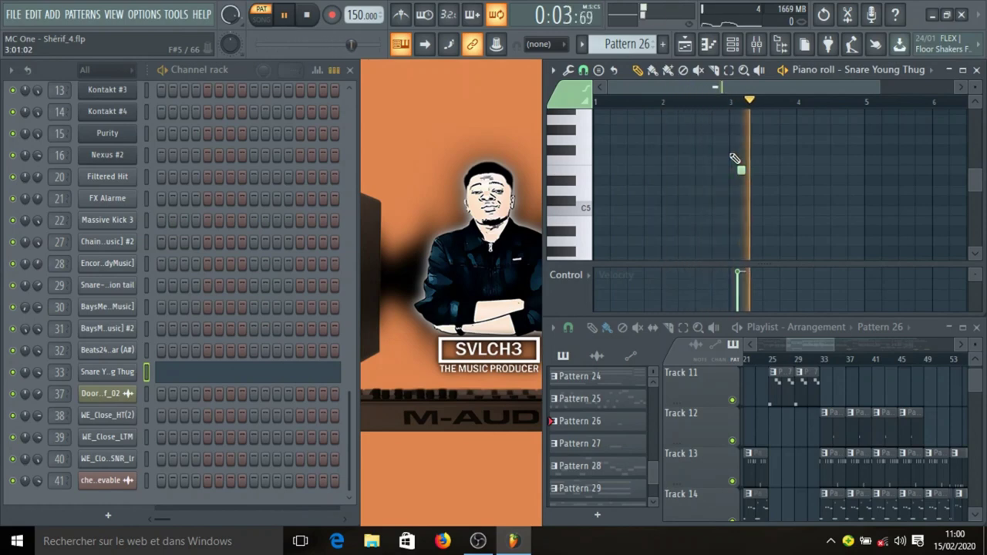
key(space)
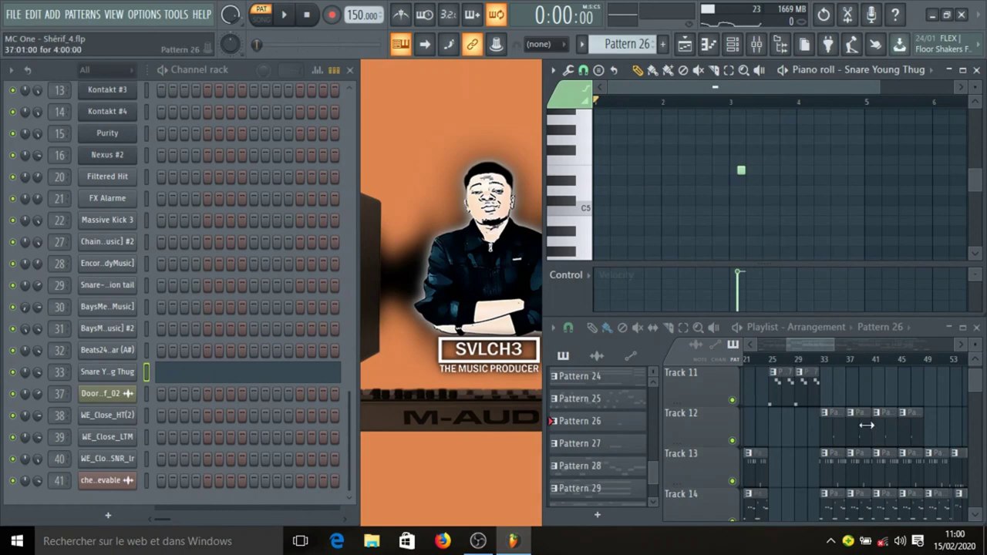
- Make Pattern 14, used at bar 33 on playlist Track 13, active and show its Massive Kick 3 notes in the piano roll
scroll(860, 424, down, 2)
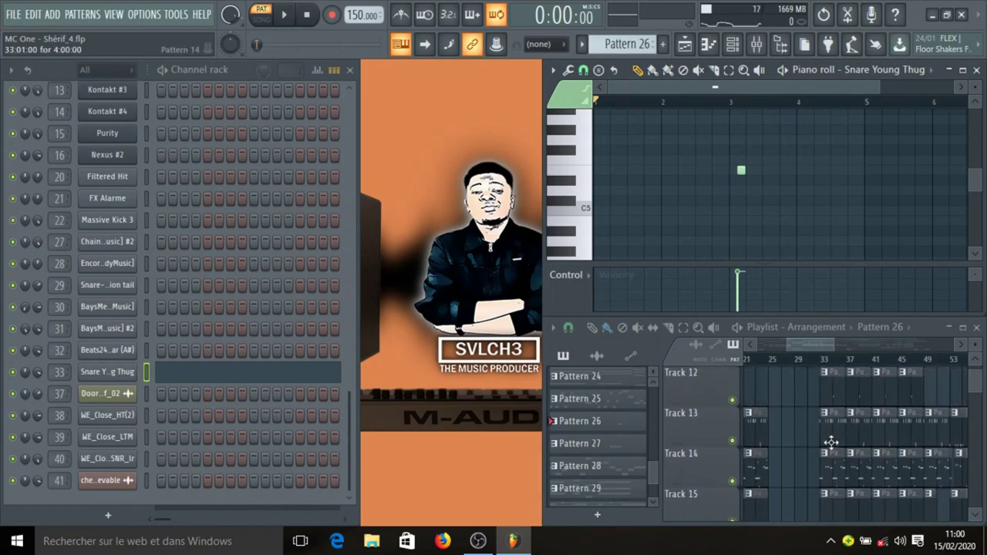
scroll(828, 436, up, 1)
click(829, 433)
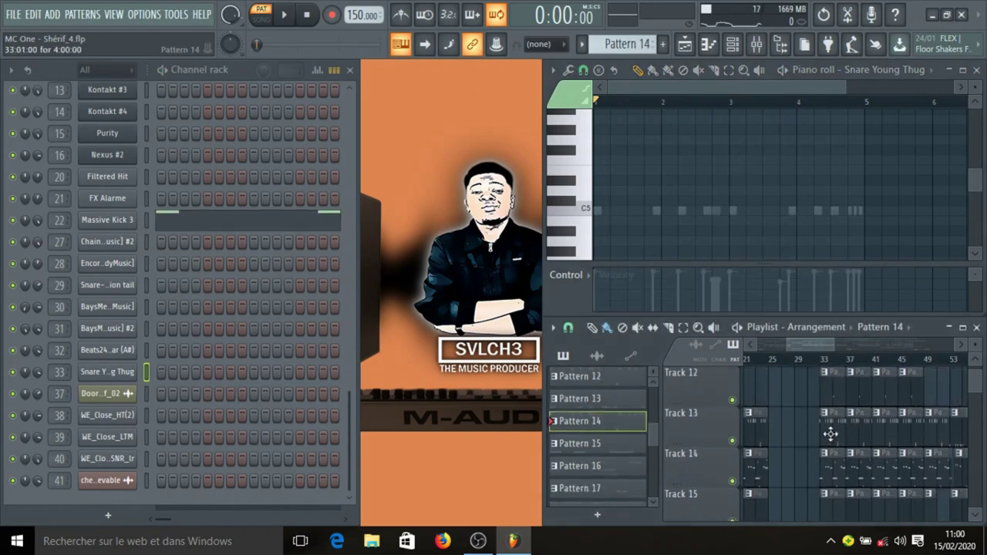
click(209, 222)
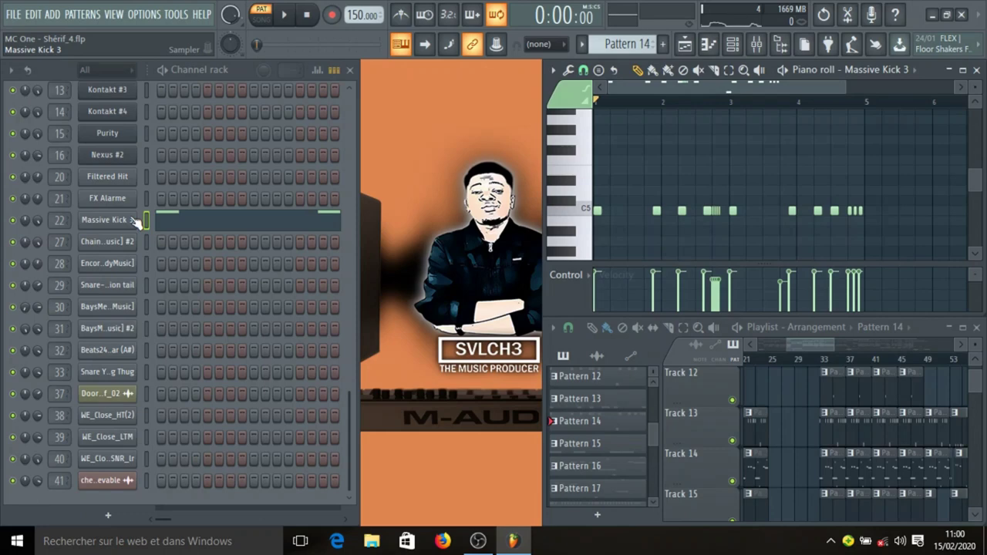
- Look through the subfolders of the SVLCH3 Drum Kit in the sample browser, then collapse the kit folder
click(780, 44)
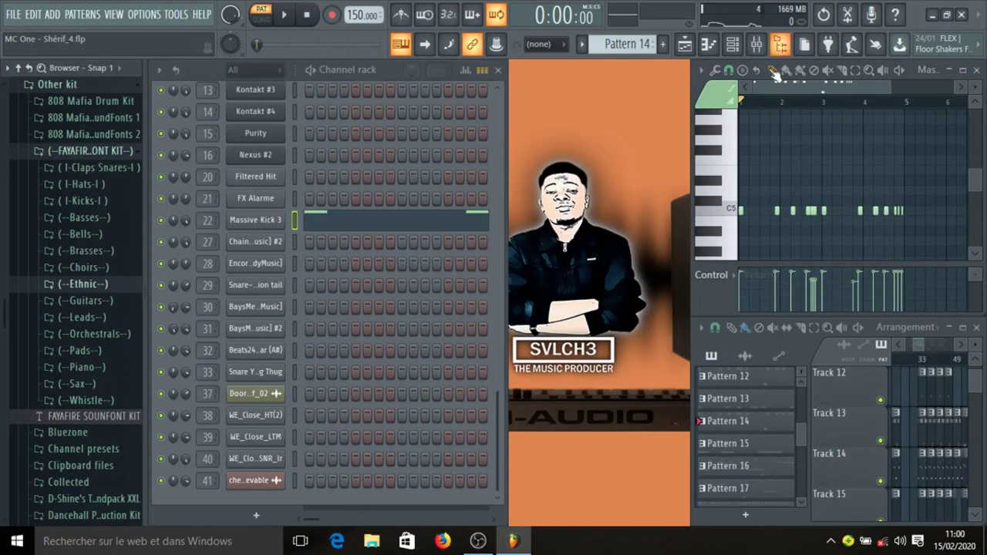
scroll(81, 255, down, 10)
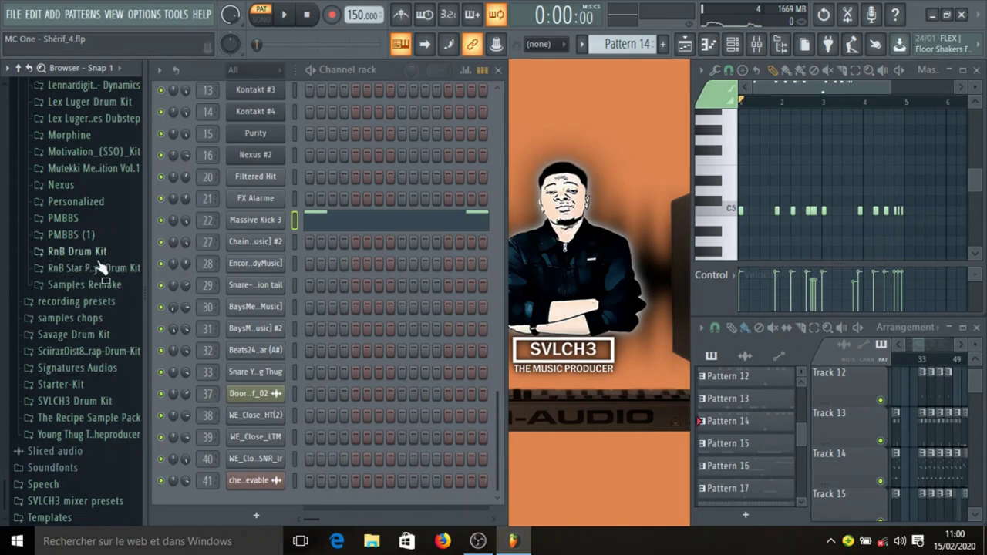
click(68, 403)
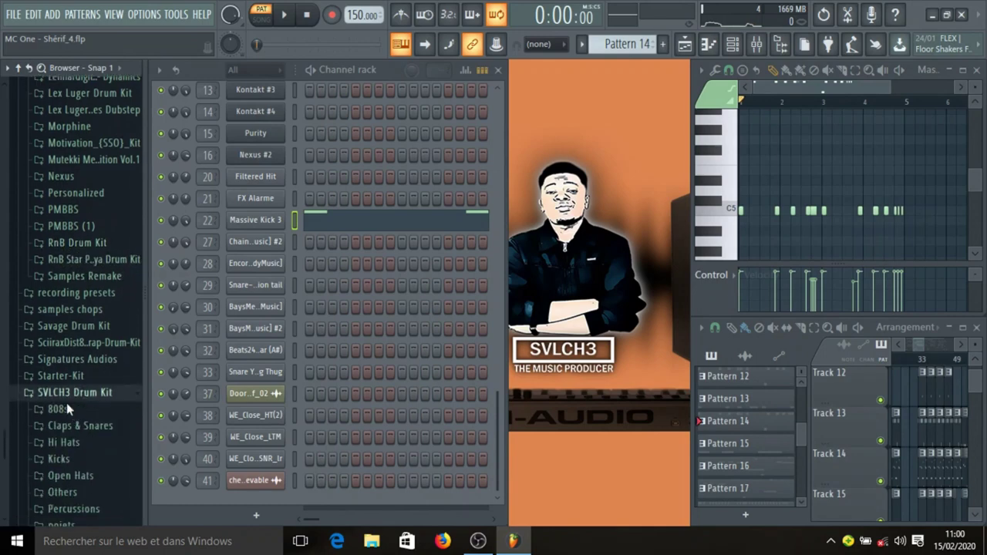
scroll(78, 416, down, 4)
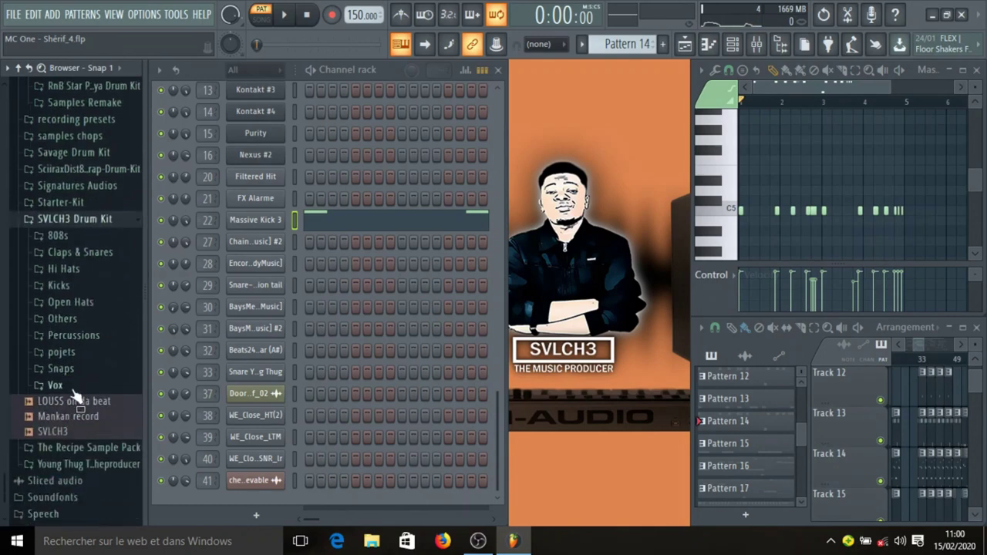
click(75, 385)
click(62, 359)
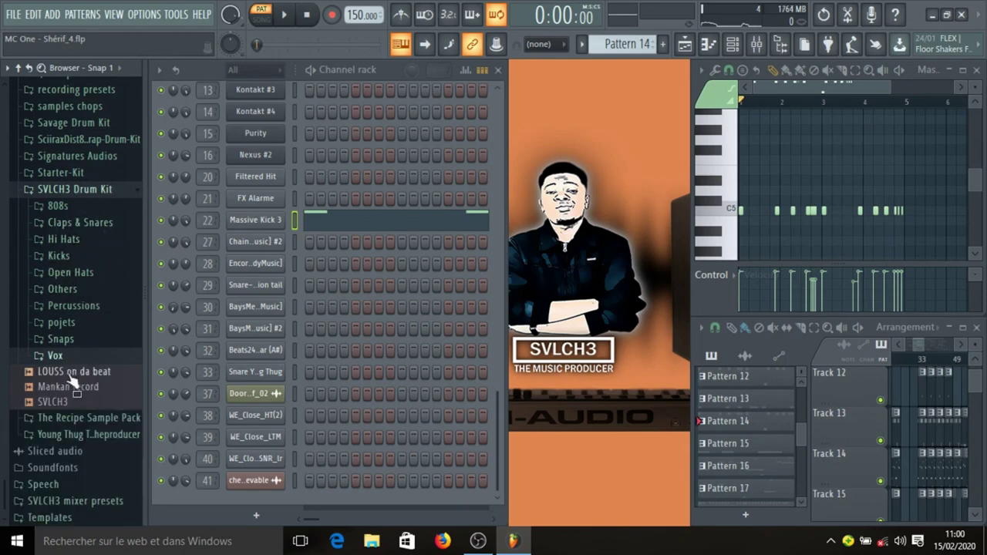
click(75, 189)
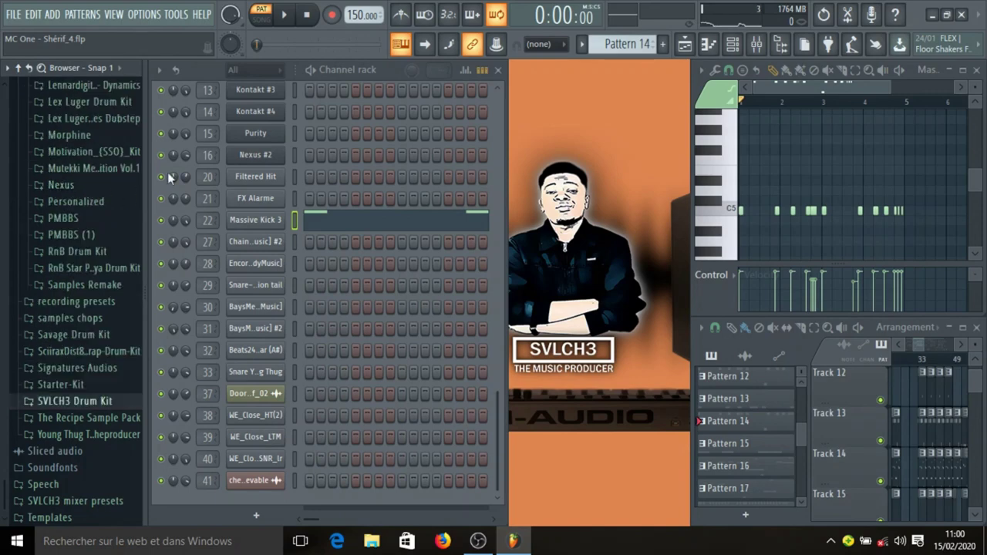
- Hide the sample browser and play Pattern 14's Massive Kick 3 notes
click(783, 47)
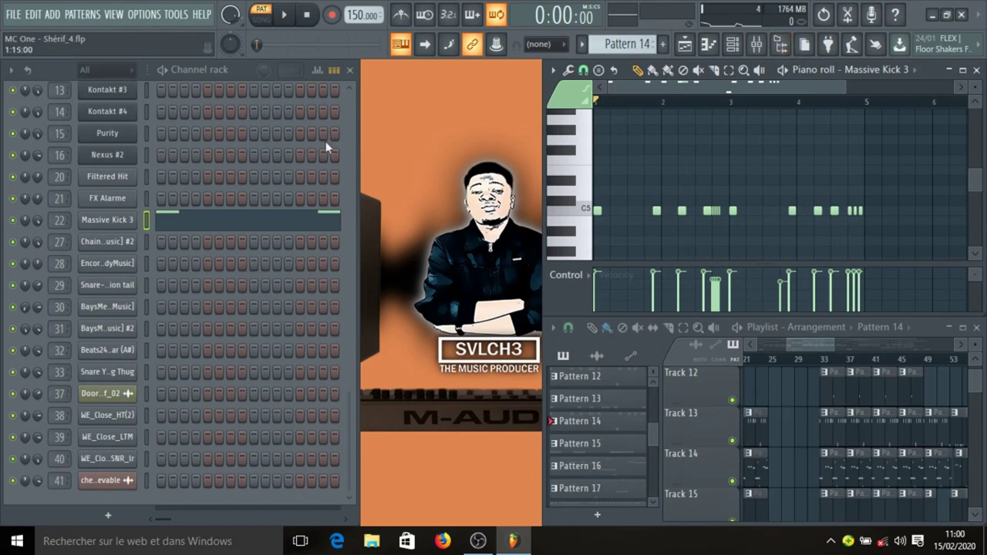
key(space)
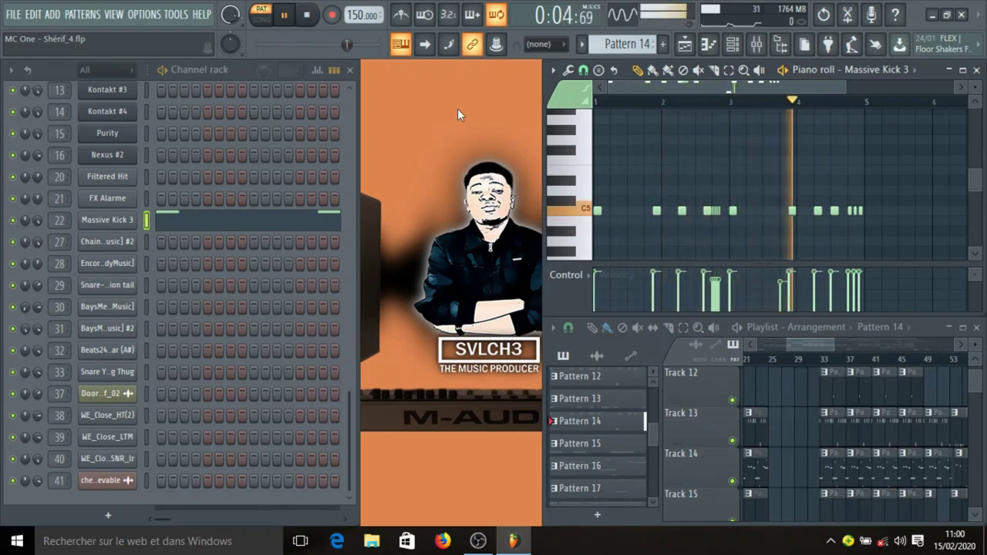
key(space)
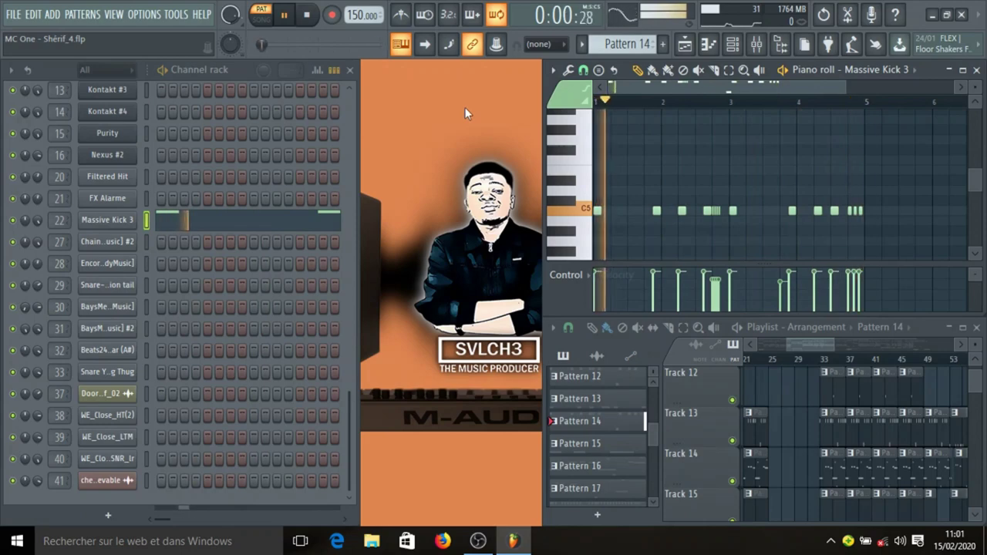
- Select Pattern 16 at bar 21 on playlist Track 14, inspect its Chain Hang Low 808 sample settings and show its notes in the piano roll
scroll(811, 425, down, 1)
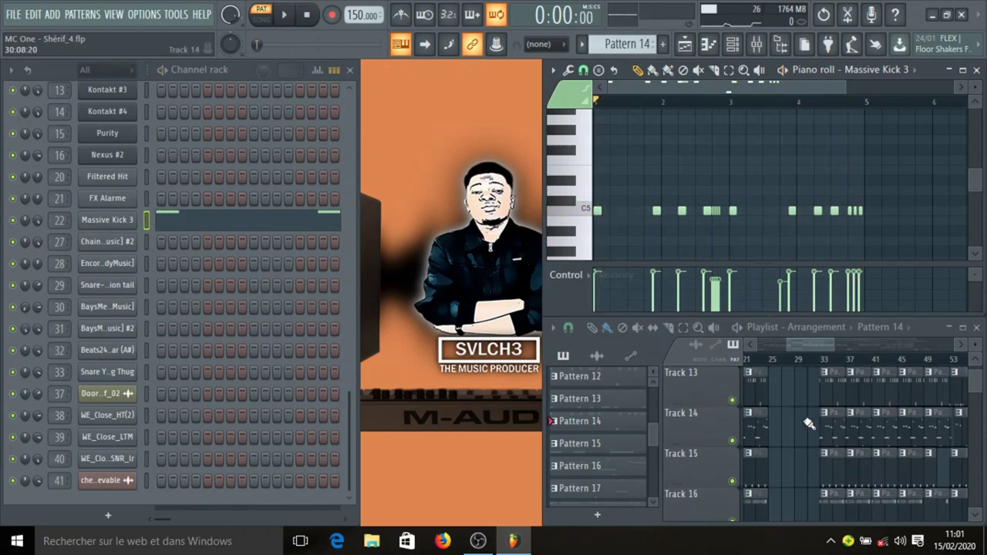
click(757, 425)
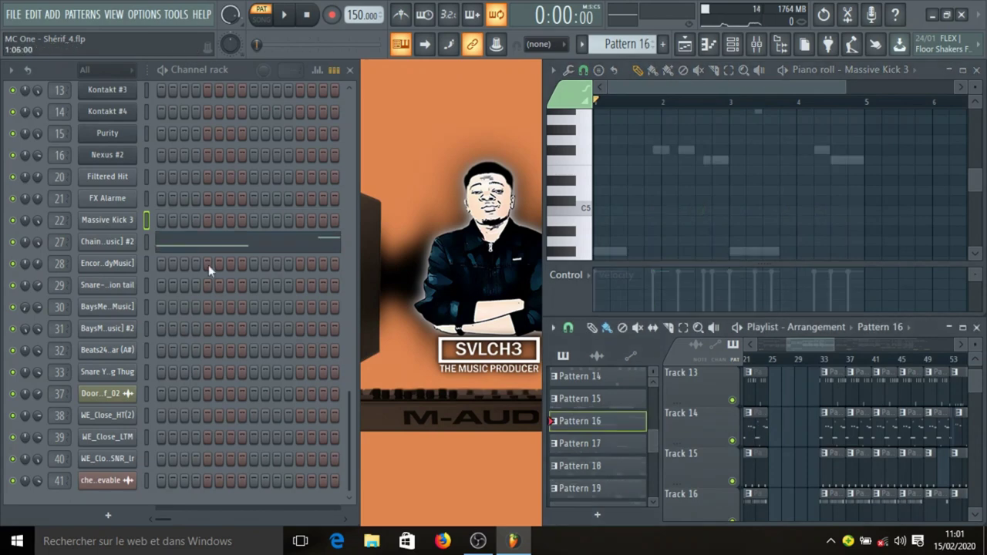
click(128, 249)
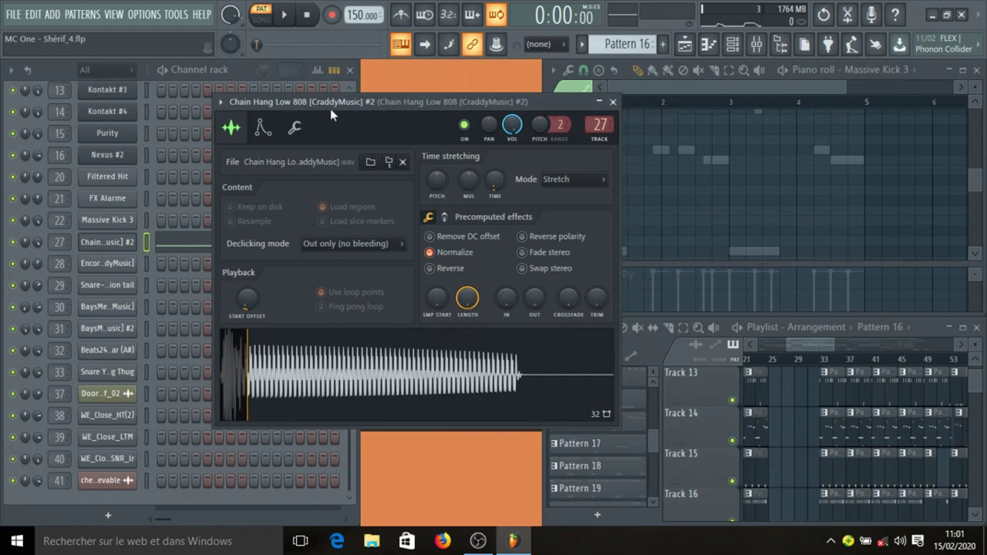
click(613, 101)
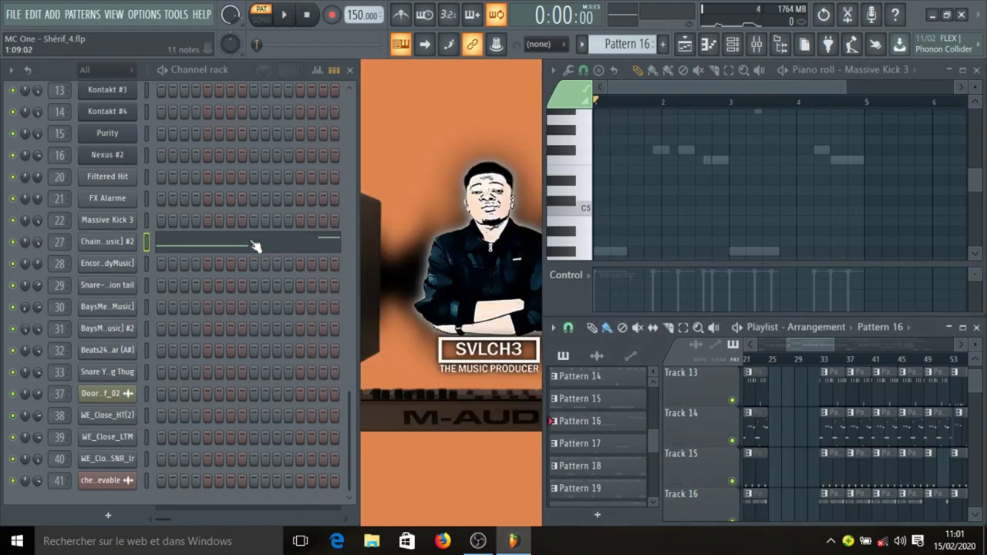
click(324, 241)
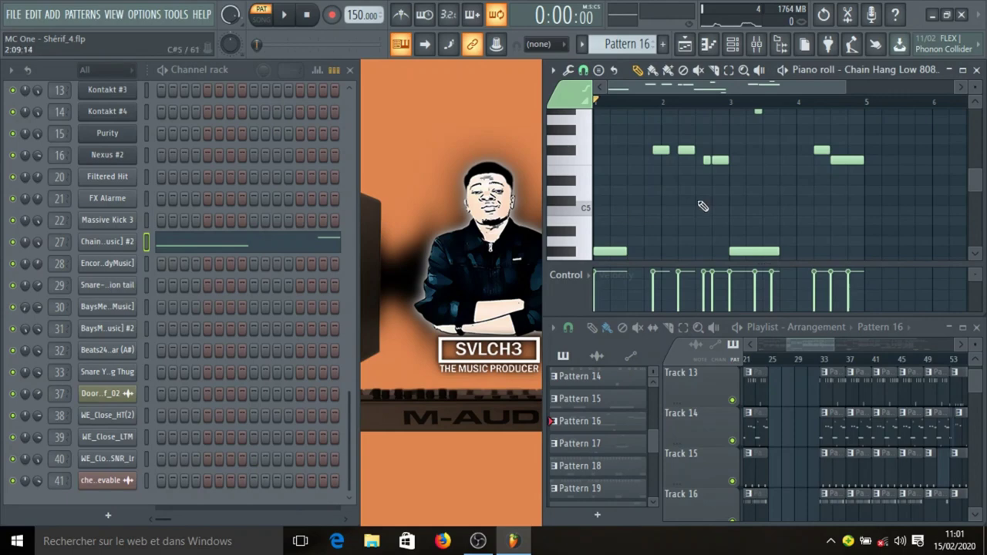
- Inspect the first Fruity parametric EQ 2 and the Fruity soft clipper on the Chain Hang Low 808's mixer track 27
click(757, 44)
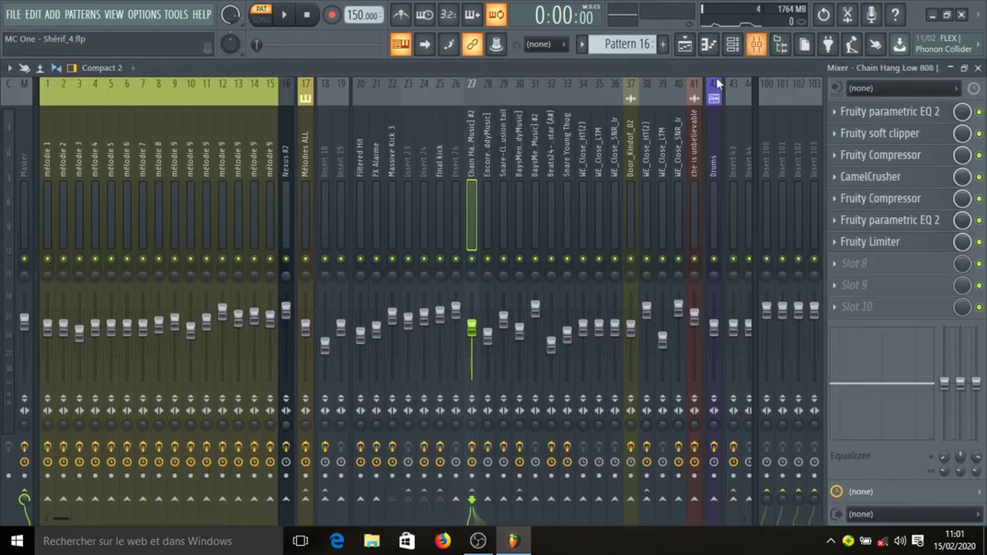
click(891, 112)
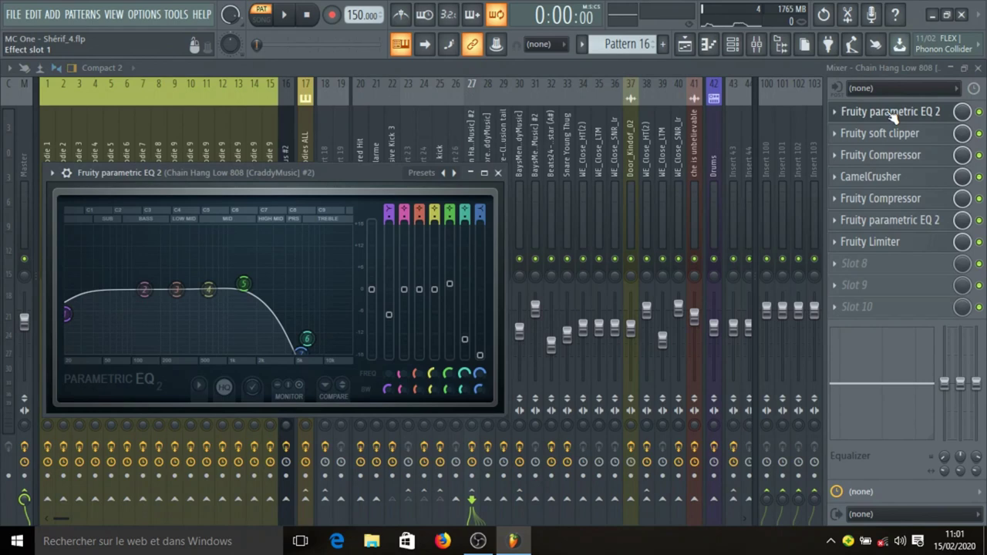
click(890, 112)
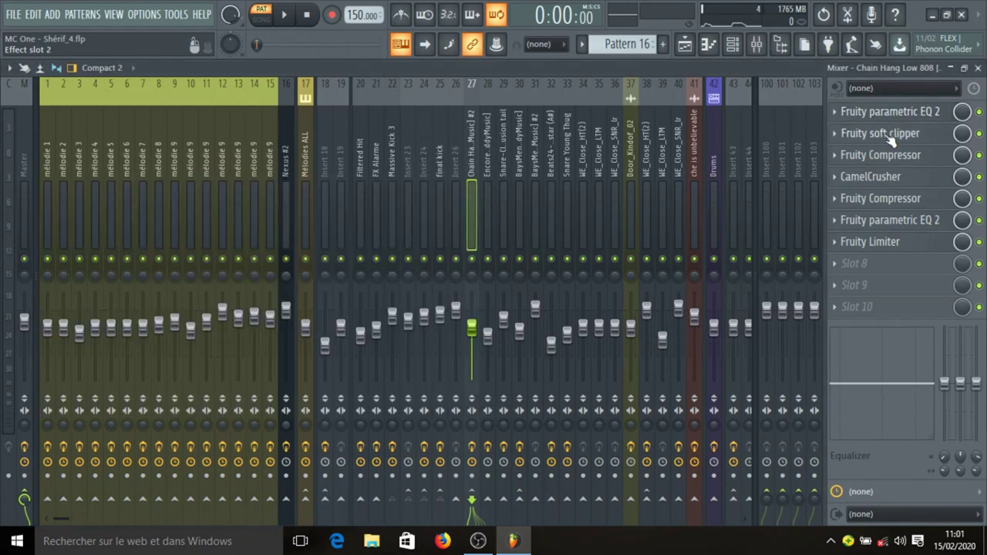
click(892, 136)
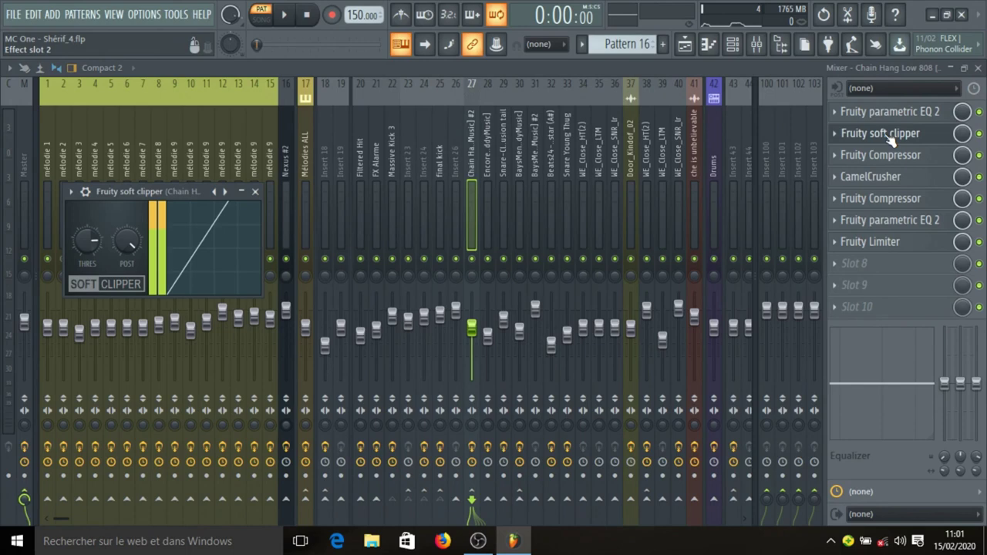
click(890, 138)
click(894, 137)
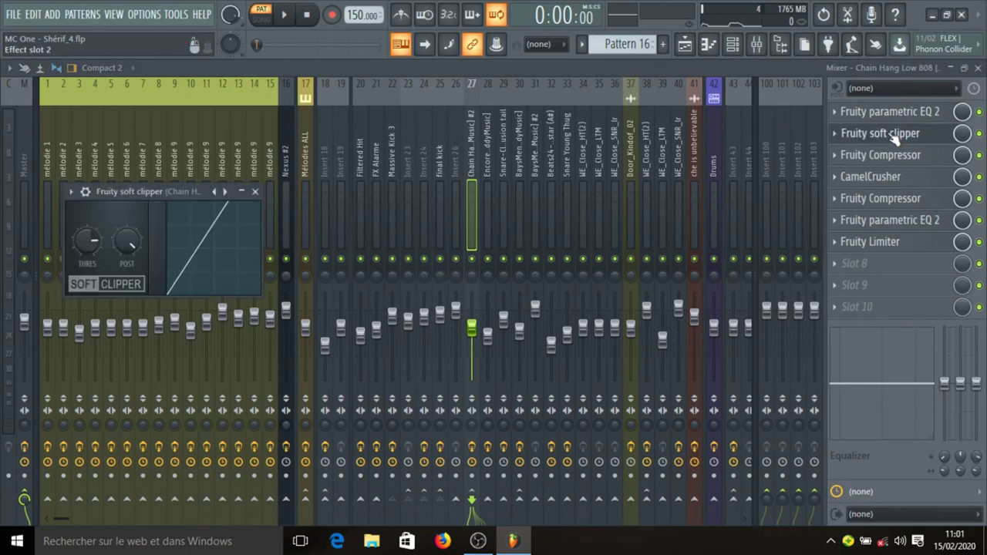
click(894, 136)
- Inspect the first Fruity Compressor, CamelCrusher and the second Fruity Compressor on the Chain Hang Low 808's mixer track 27
click(885, 154)
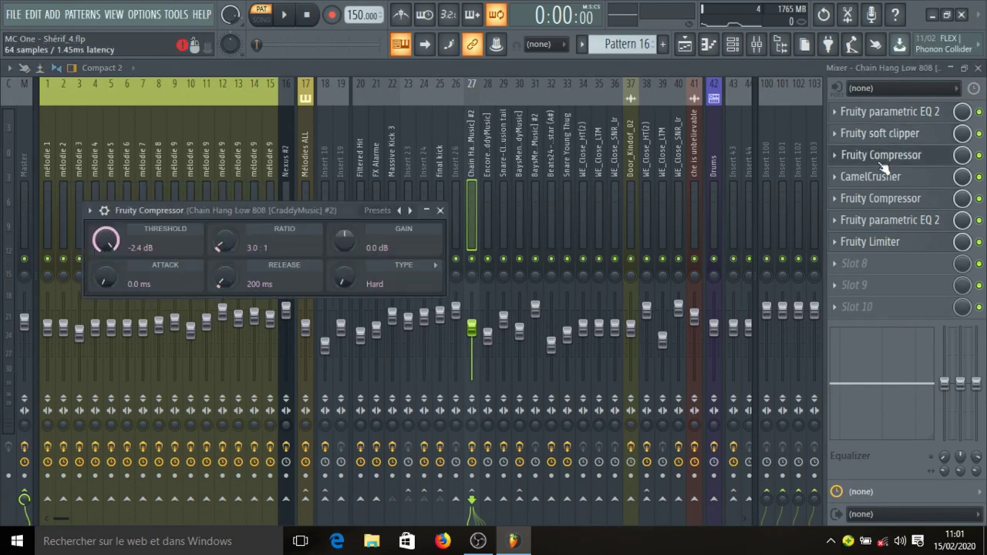
click(884, 163)
click(884, 179)
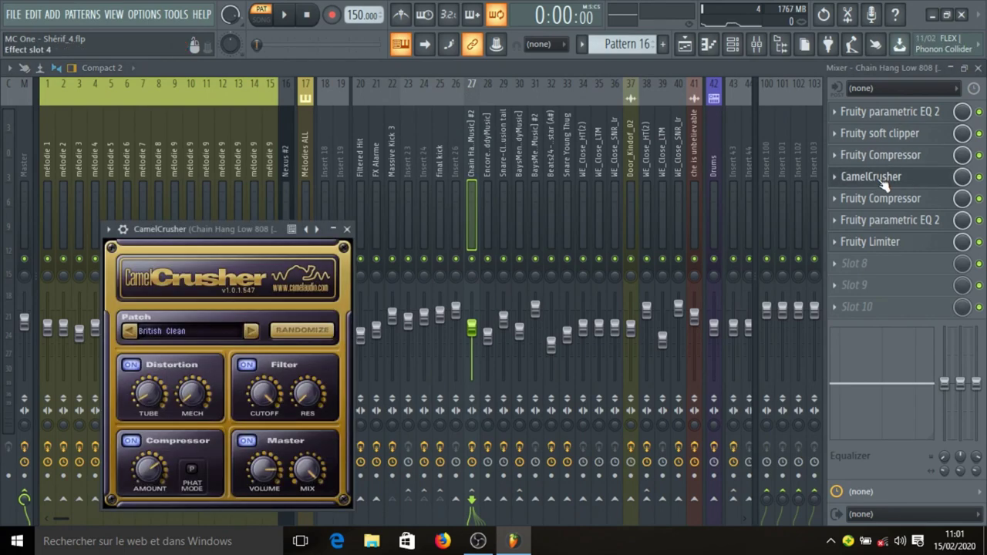
click(884, 181)
click(887, 200)
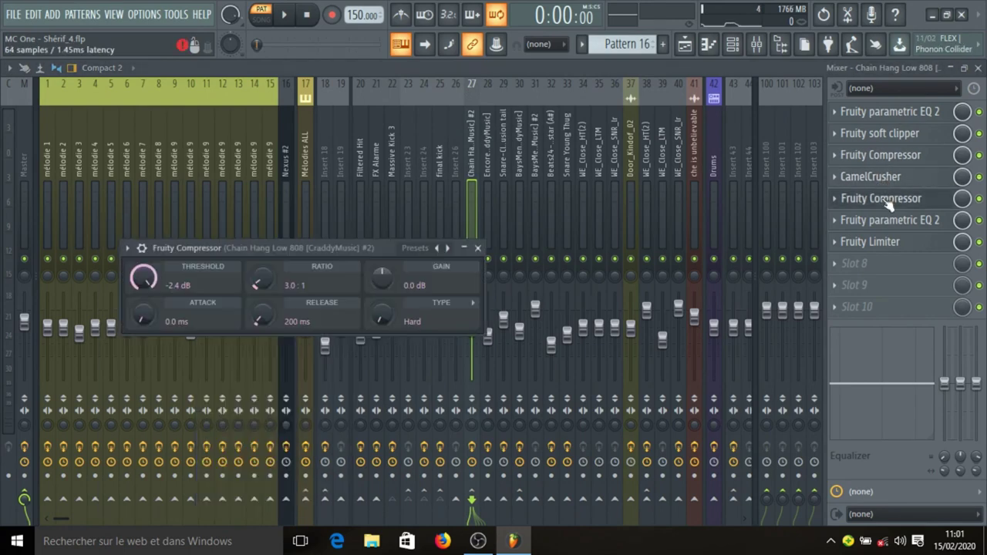
click(888, 201)
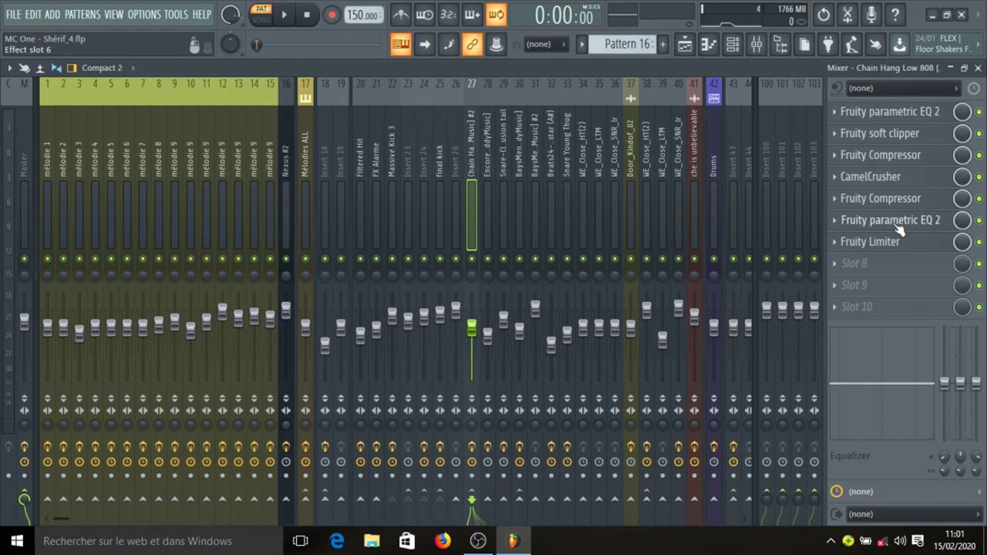
- Inspect the second Fruity parametric EQ 2 and the Fruity Limiter on mixer track 27, then close the mixer
click(894, 220)
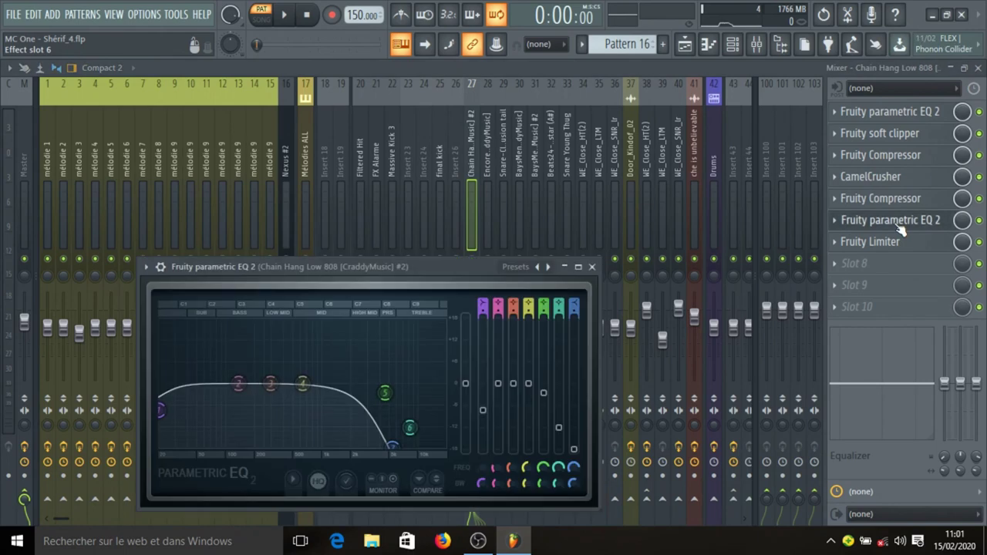
click(898, 225)
click(900, 245)
click(900, 245)
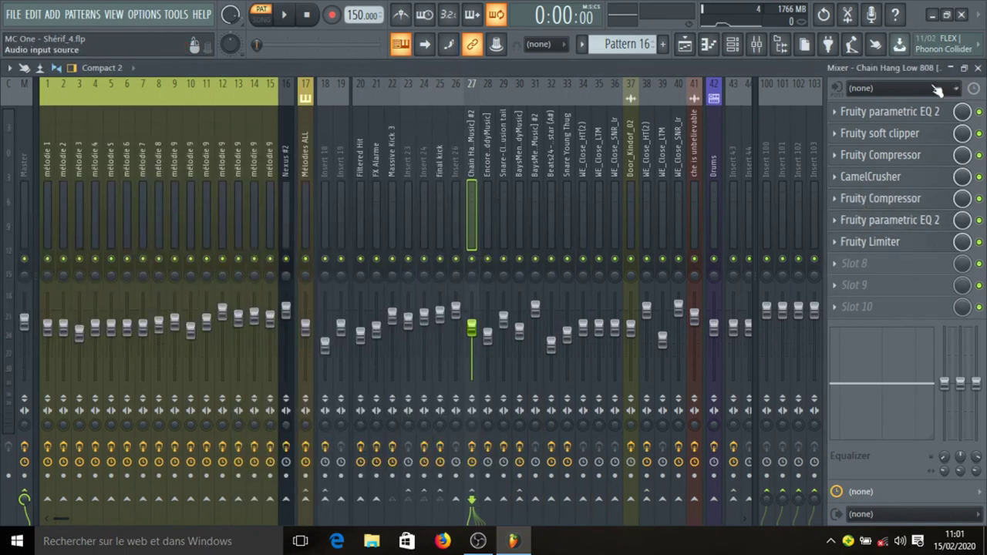
click(978, 67)
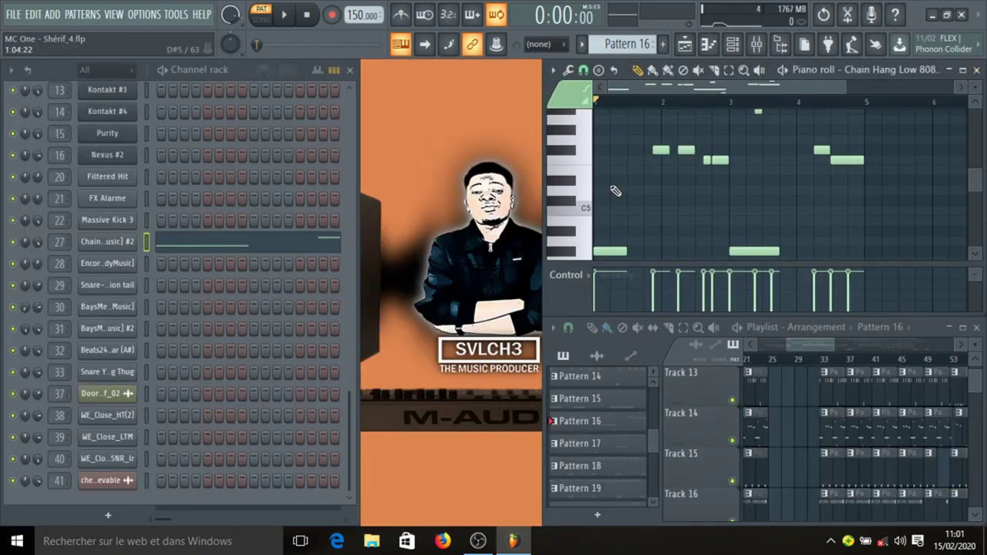
- Play Pattern 16's Chain Hang Low 808 notes with the full note range shown in the piano roll, then stop playback
key(space)
scroll(781, 107, down, 2)
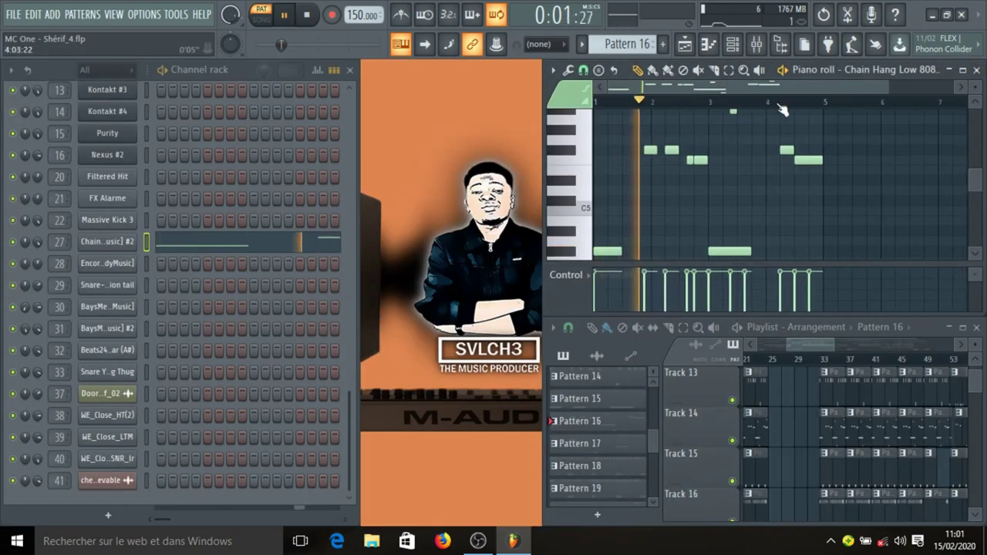
drag(981, 89, 981, 112)
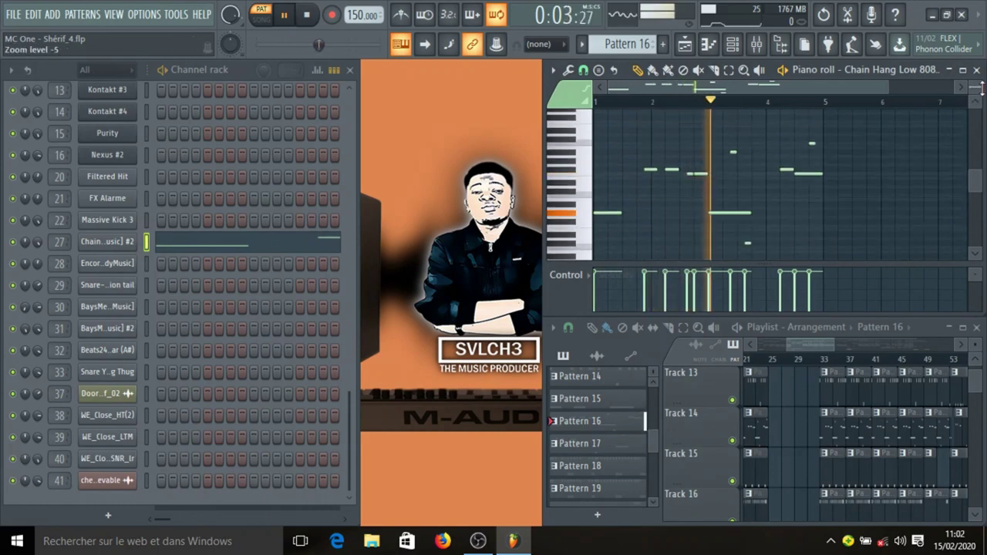
scroll(913, 148, down, 1)
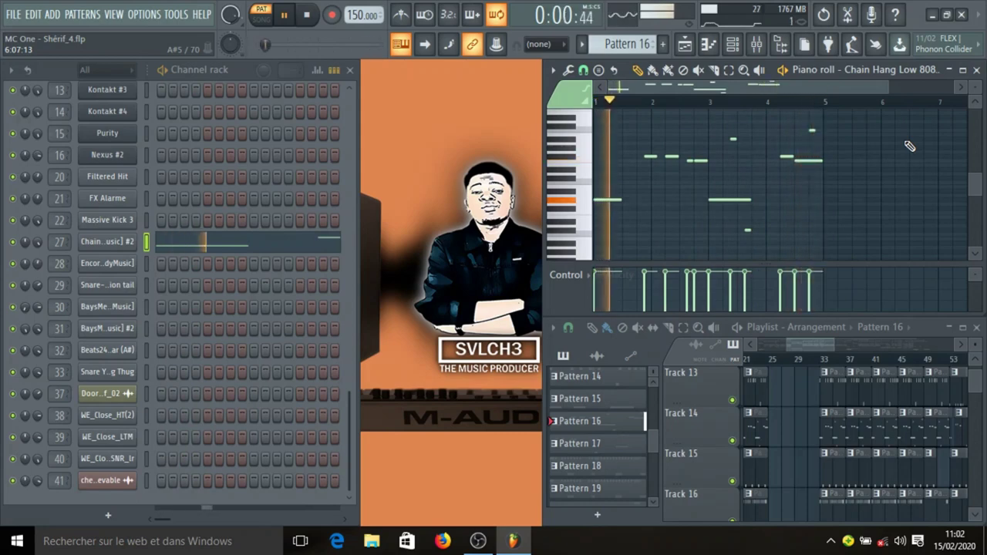
key(space)
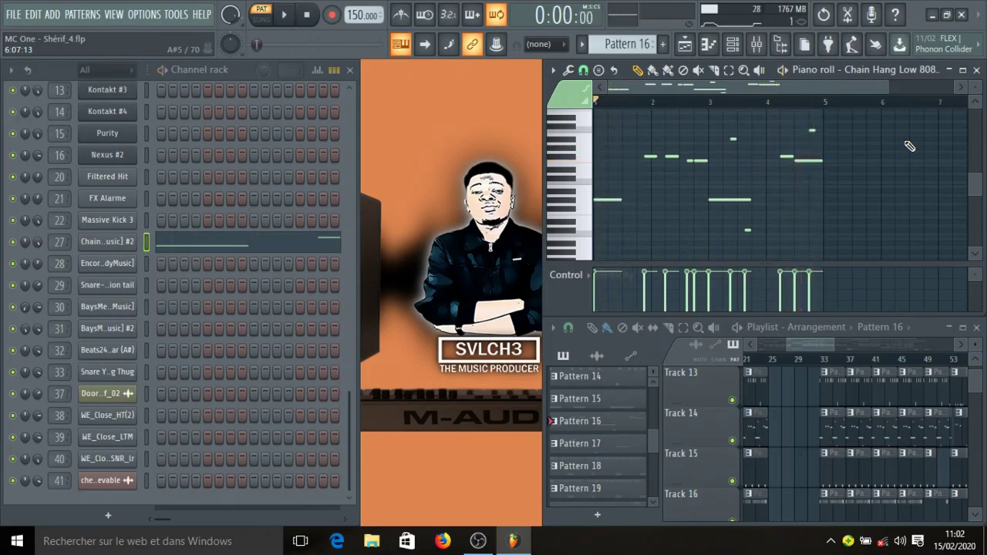
- Select Pattern 11 at bar 21 on playlist Track 15, show its Snare-Clap + diffusion tail notes and play the pattern
click(754, 472)
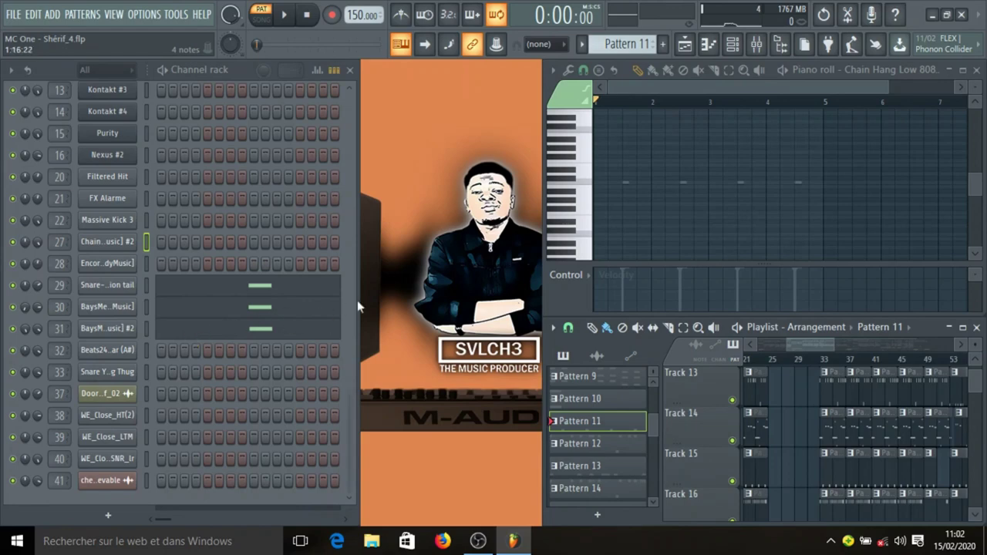
click(245, 290)
key(space)
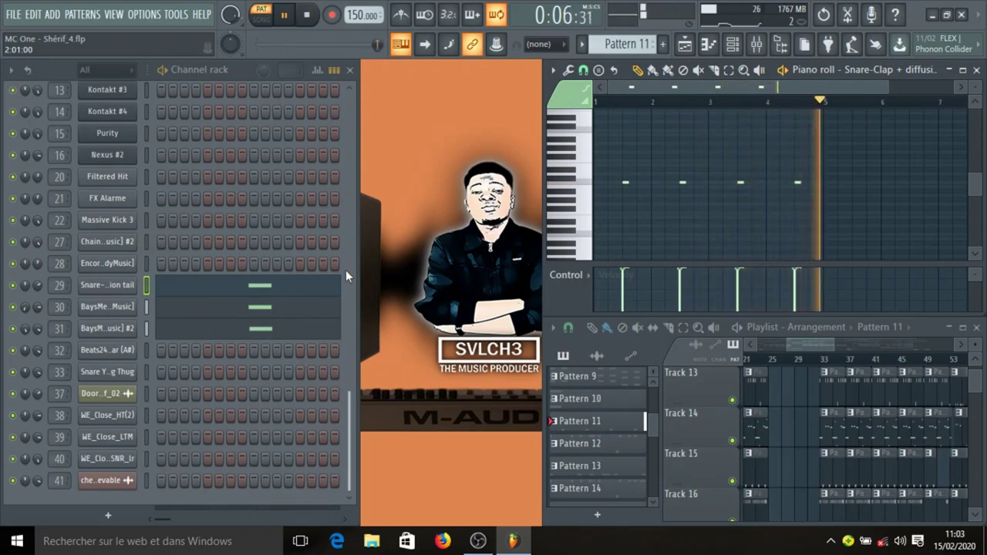
key(space)
- Select Pattern 18 at bar 9 on playlist Track 16, inspect its Encore Hi Hat channel settings and show its notes in the piano roll
scroll(784, 429, down, 1)
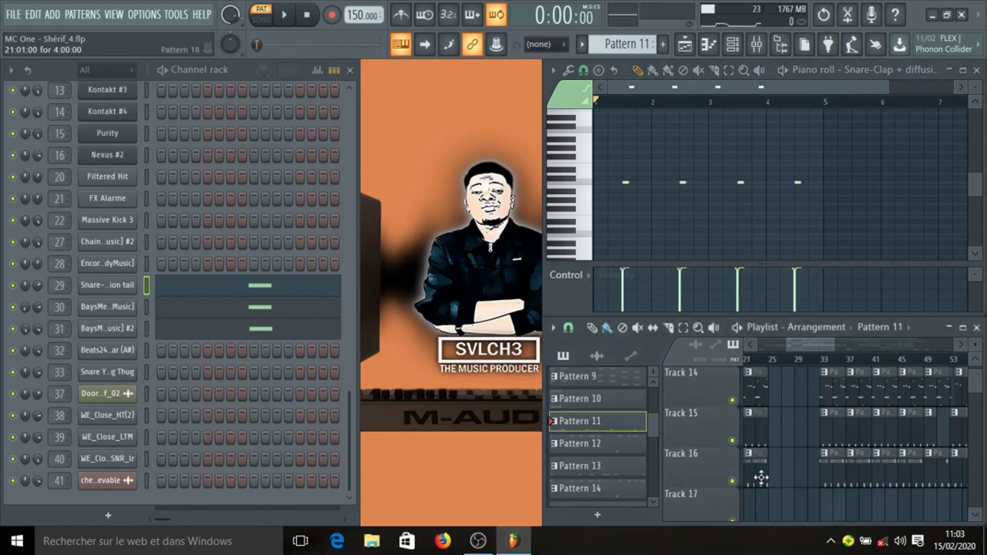
drag(804, 349, 758, 349)
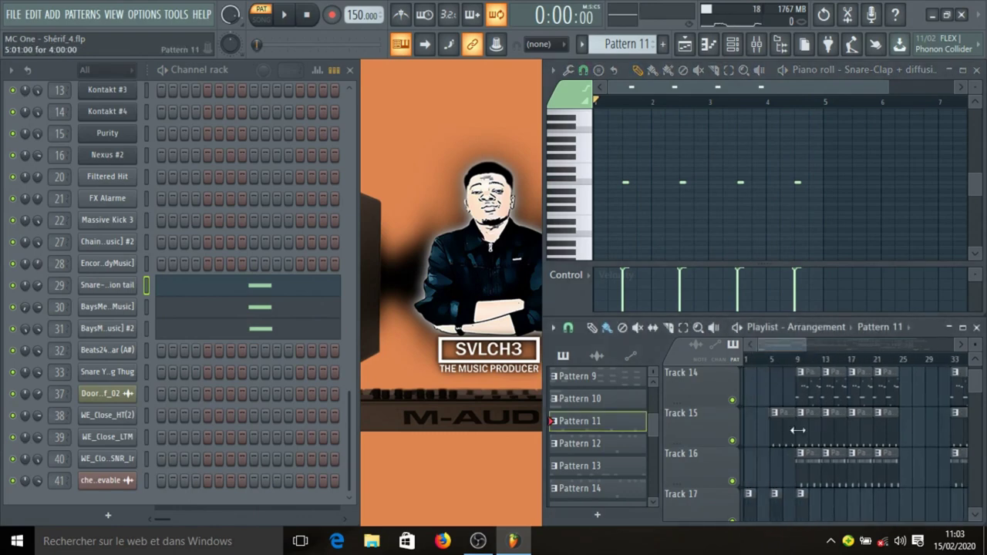
click(811, 468)
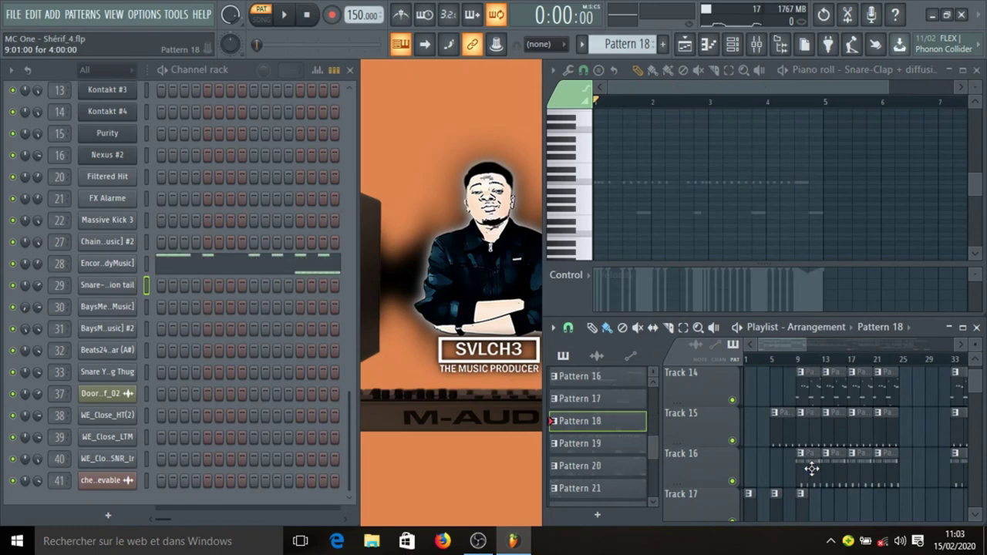
click(134, 266)
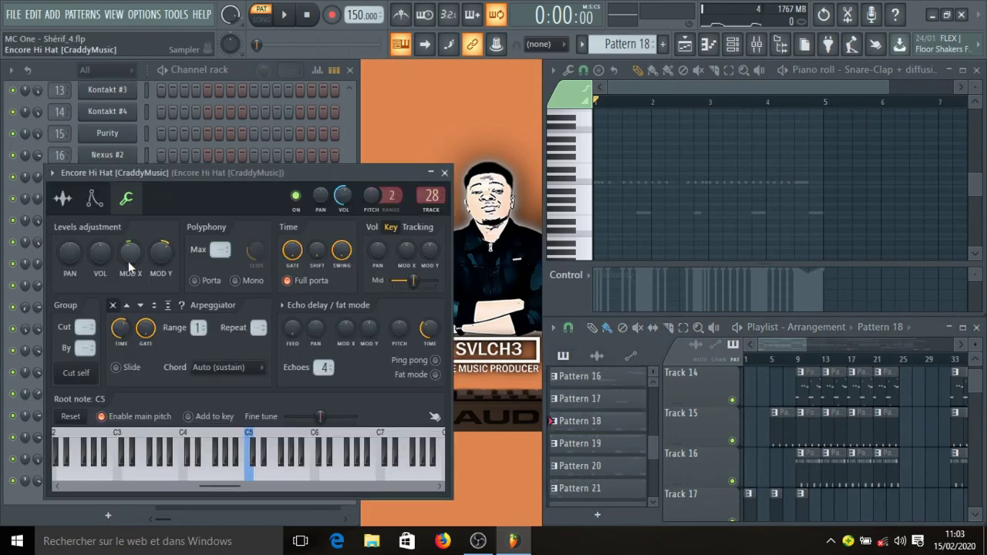
click(445, 173)
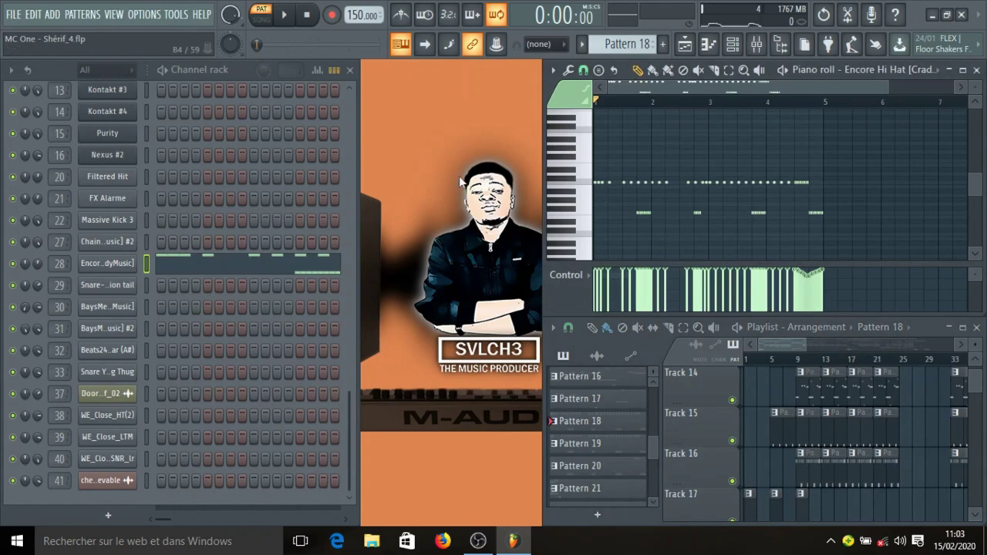
- Play Pattern 18's Encore Hi Hat notes while viewing their note pan and note velocity, then stop playback
key(space)
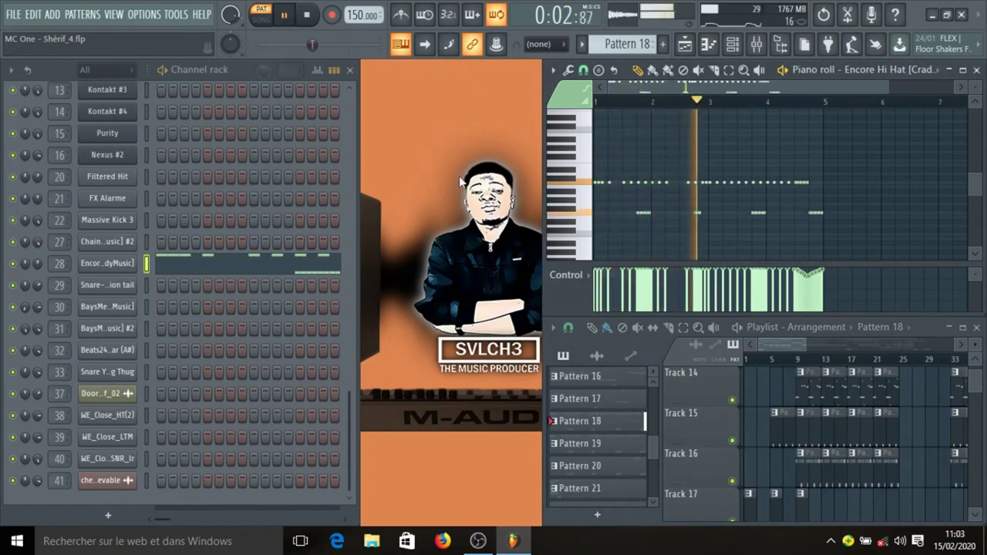
click(922, 70)
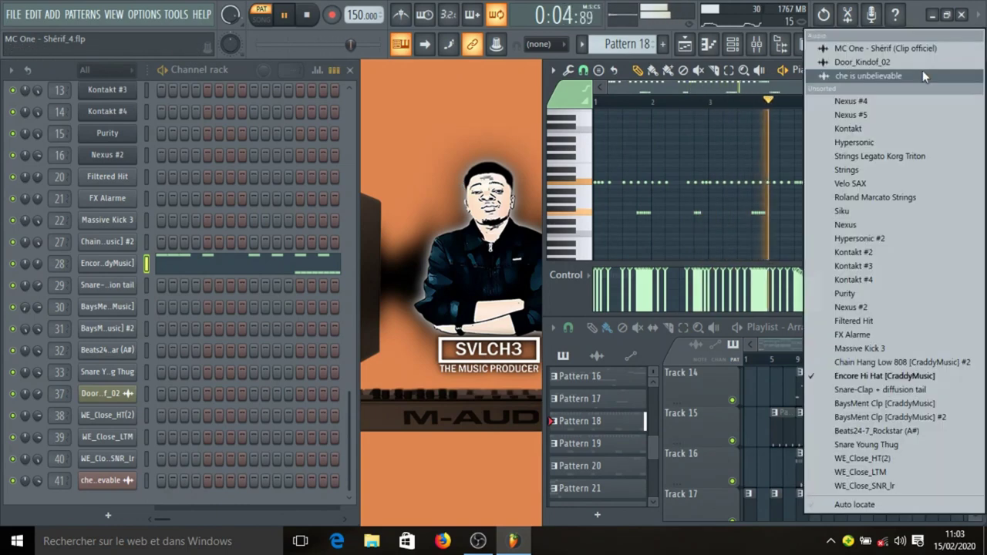
click(567, 275)
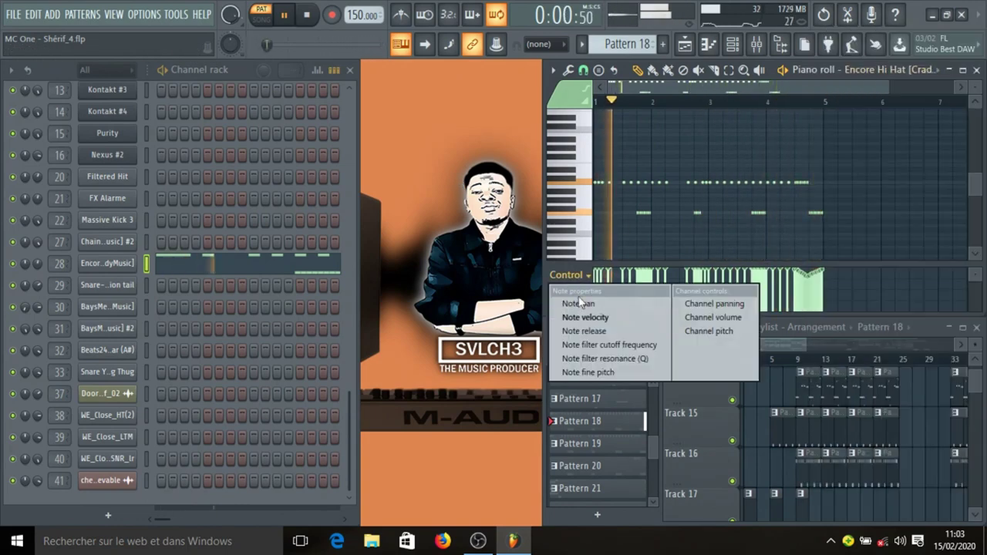
click(580, 303)
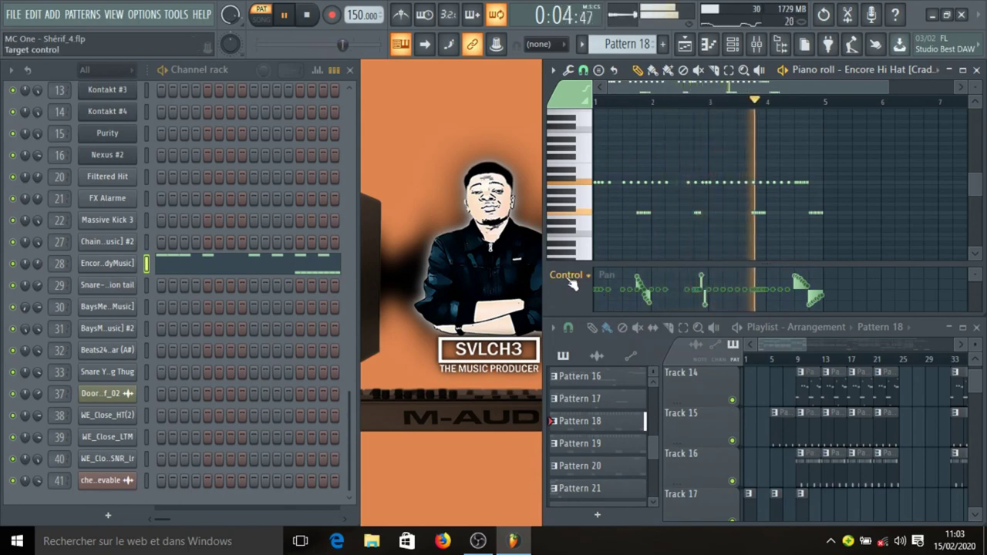
click(568, 276)
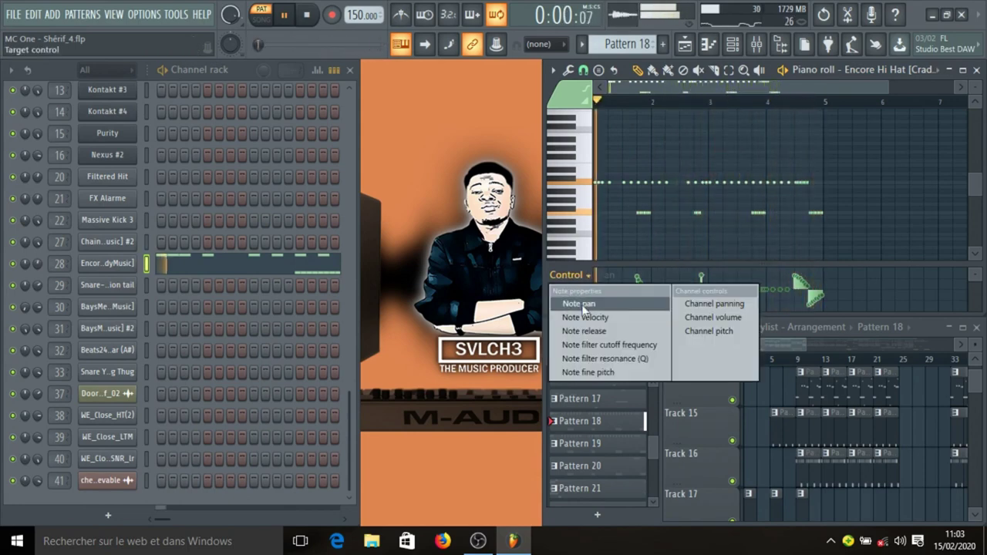
click(587, 312)
key(space)
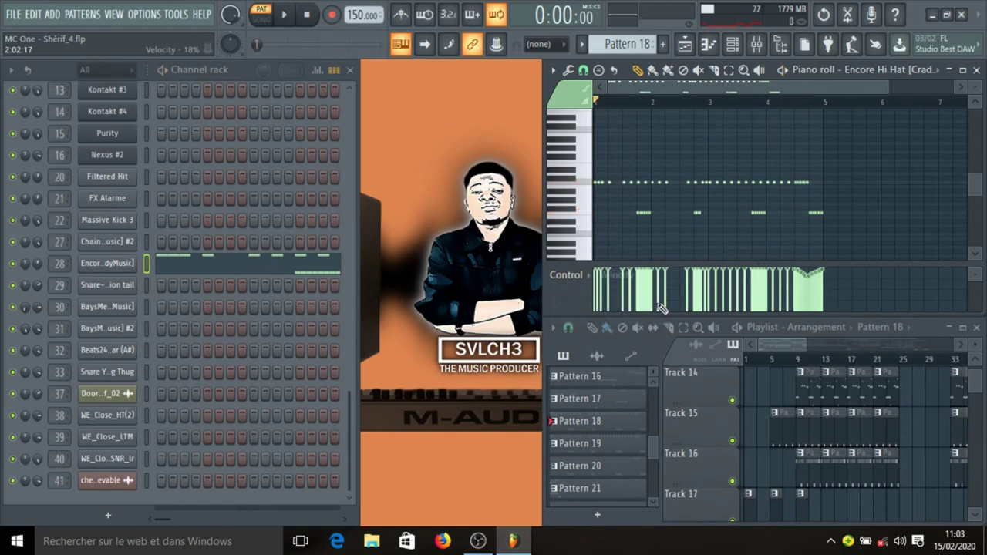
- Select Pattern 22 at bar 1 on playlist Track 17 and inspect its Beats24-7_Rockstar (A#) sample settings
scroll(837, 440, down, 2)
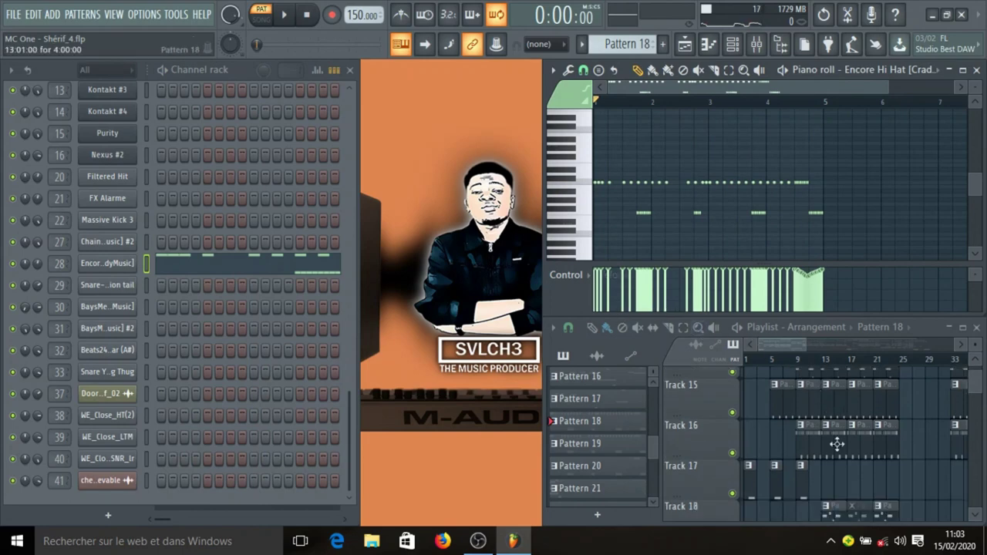
click(752, 433)
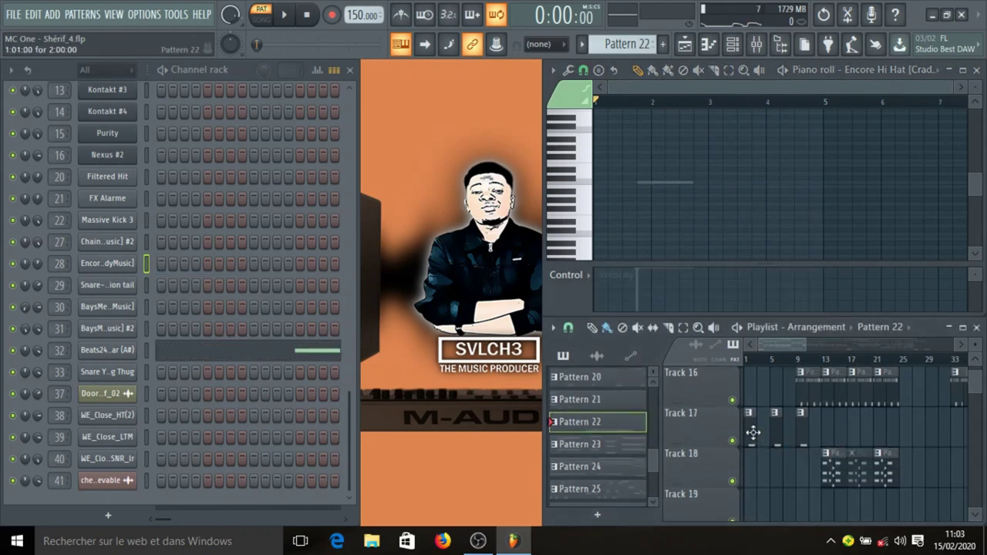
click(127, 354)
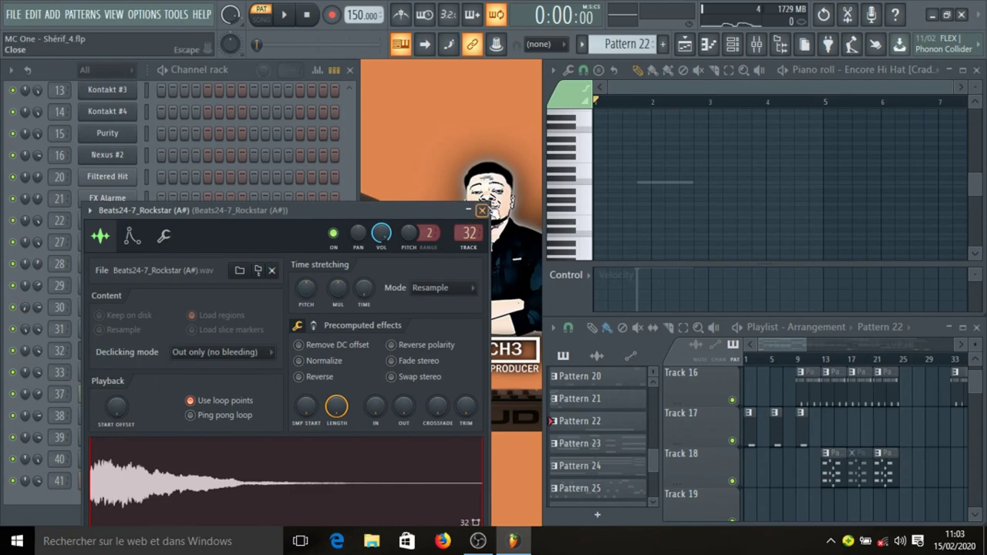
click(484, 210)
- Show the sample browser and expand the 2020 DOWNLOADS folder inside the Salche sample and drum kit folder
click(780, 44)
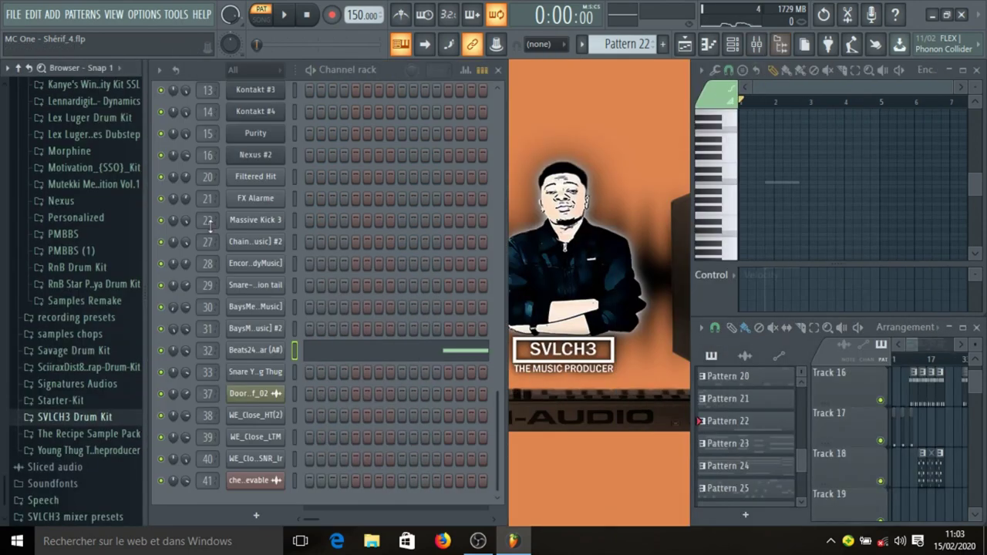
scroll(108, 237, up, 15)
scroll(112, 243, down, 8)
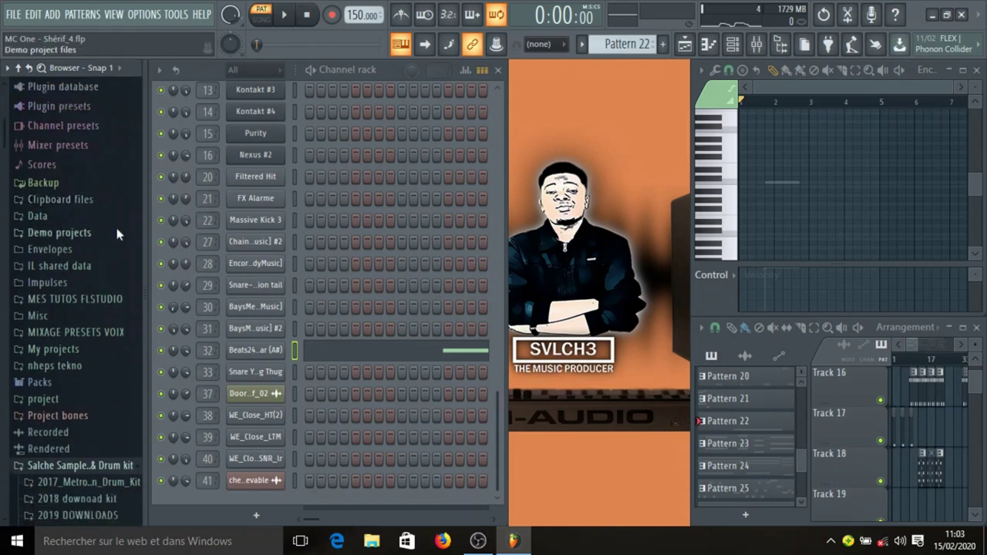
scroll(116, 233, up, 5)
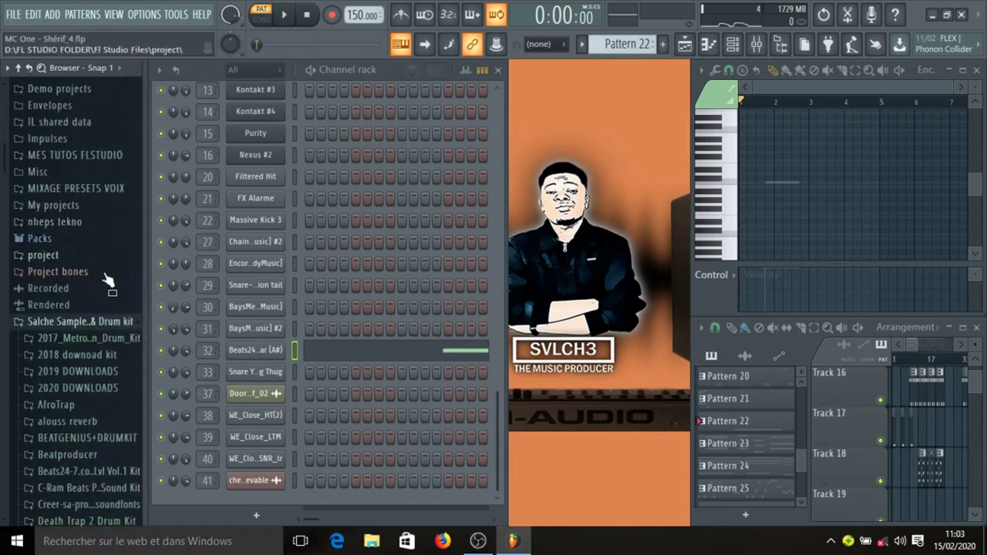
click(81, 388)
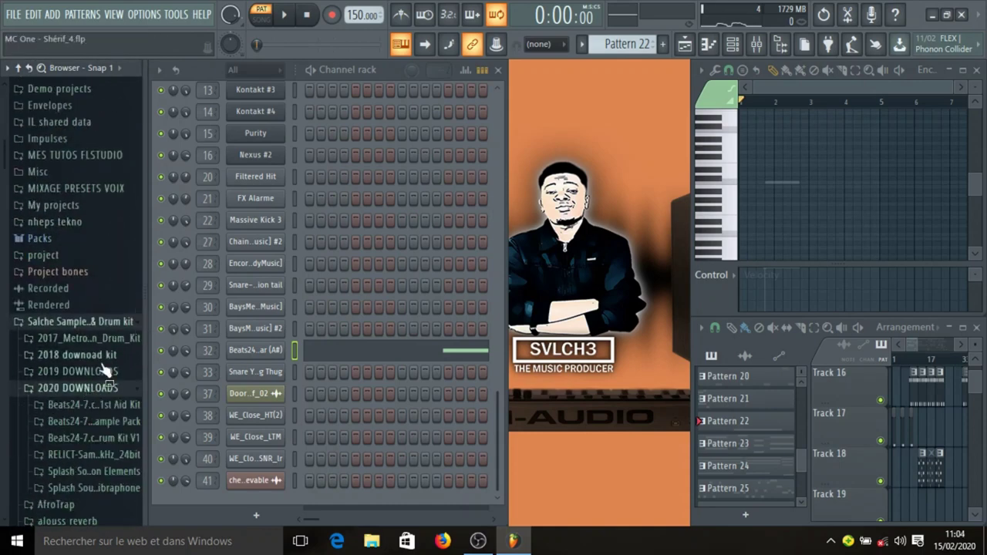
- Expand the Beats24-7.com Chants! Vocal Sample Pack and its Vocal Samples folder inside 2020 DOWNLOADS
scroll(100, 405, down, 3)
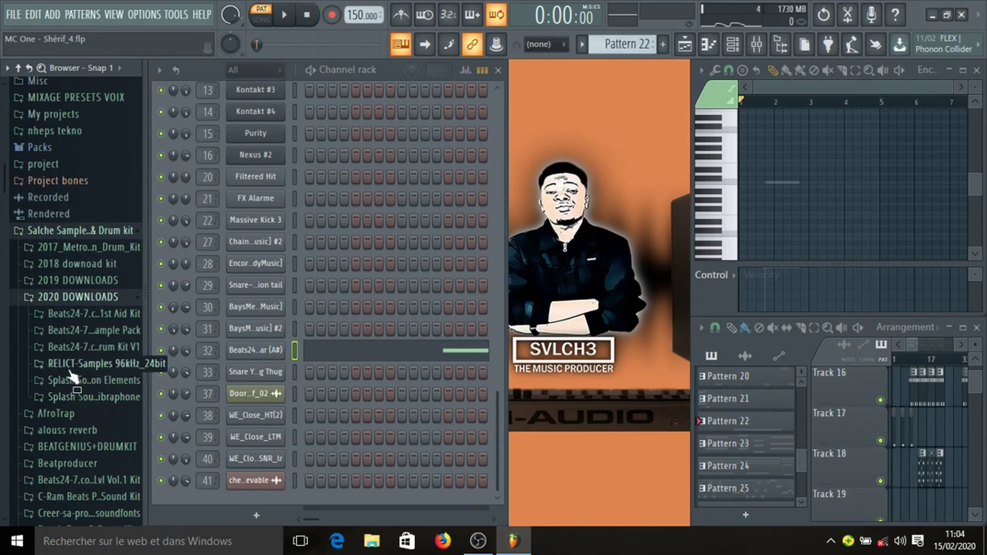
click(69, 336)
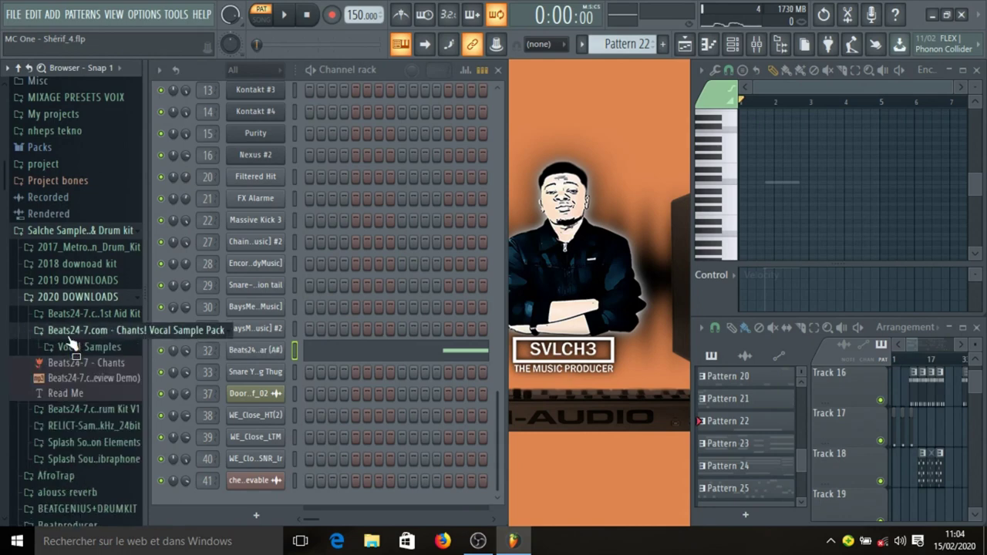
click(76, 351)
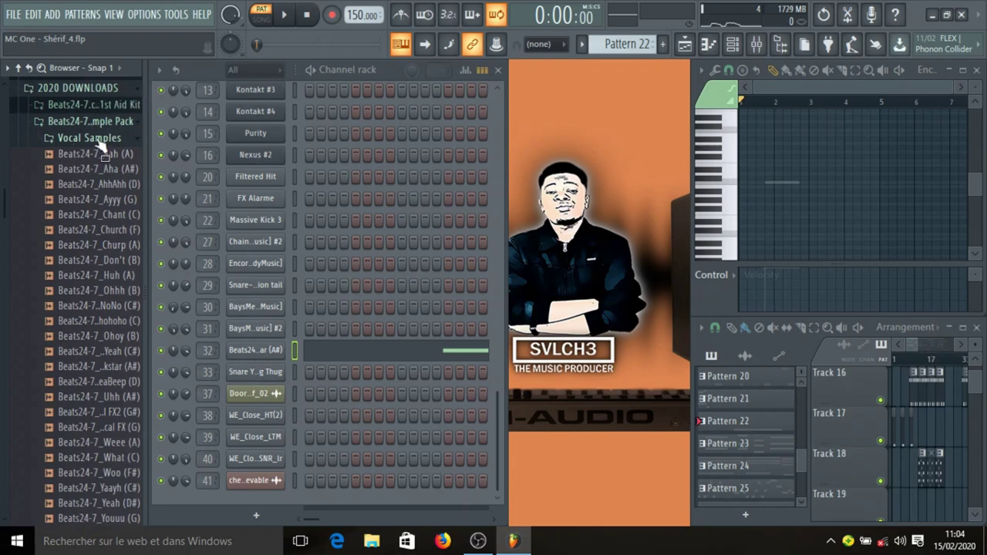
- Preview several Beats24-7 vocal samples, including Churp (A), Rockstar (A#) and Vocal FX (G), then collapse the Chants! pack
click(97, 170)
click(96, 245)
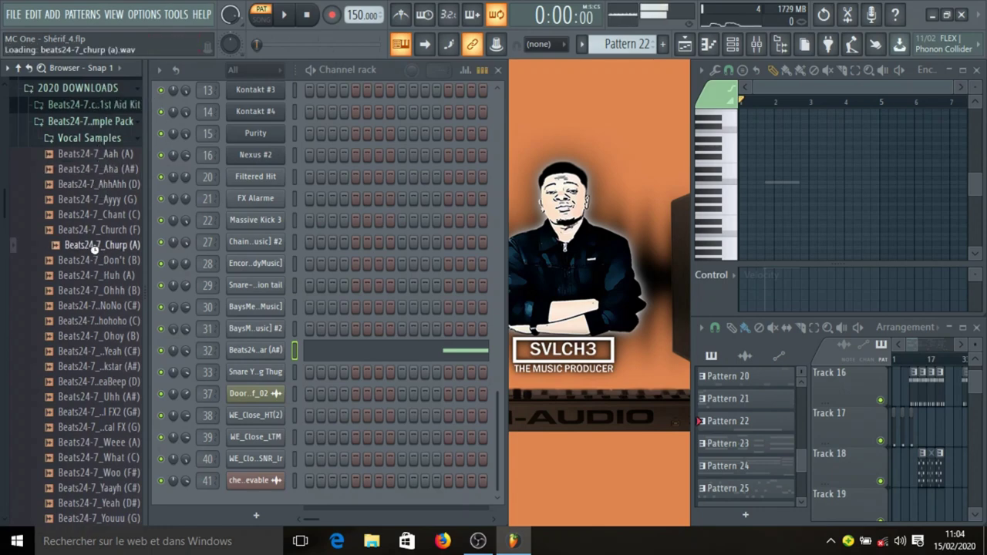
click(102, 291)
click(103, 320)
click(104, 367)
click(104, 427)
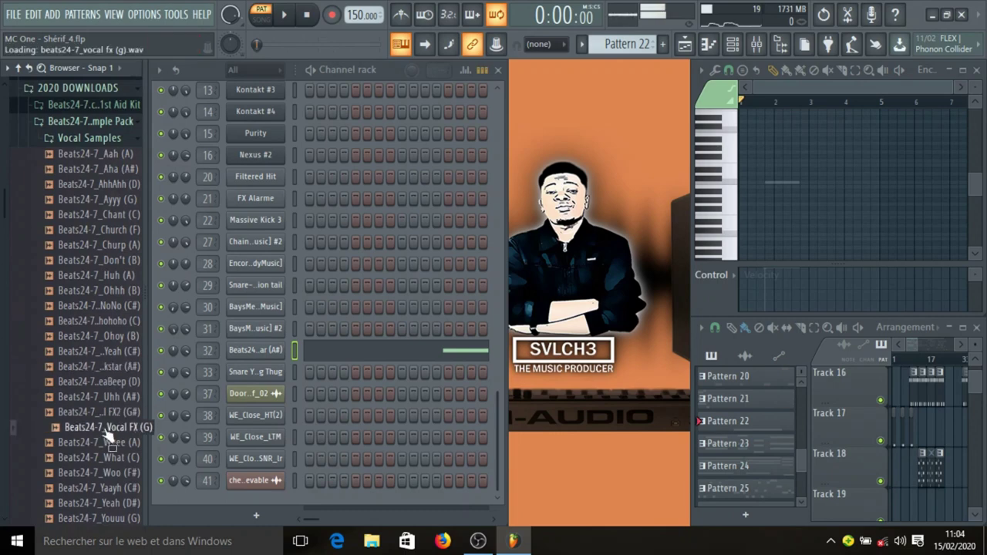
click(99, 126)
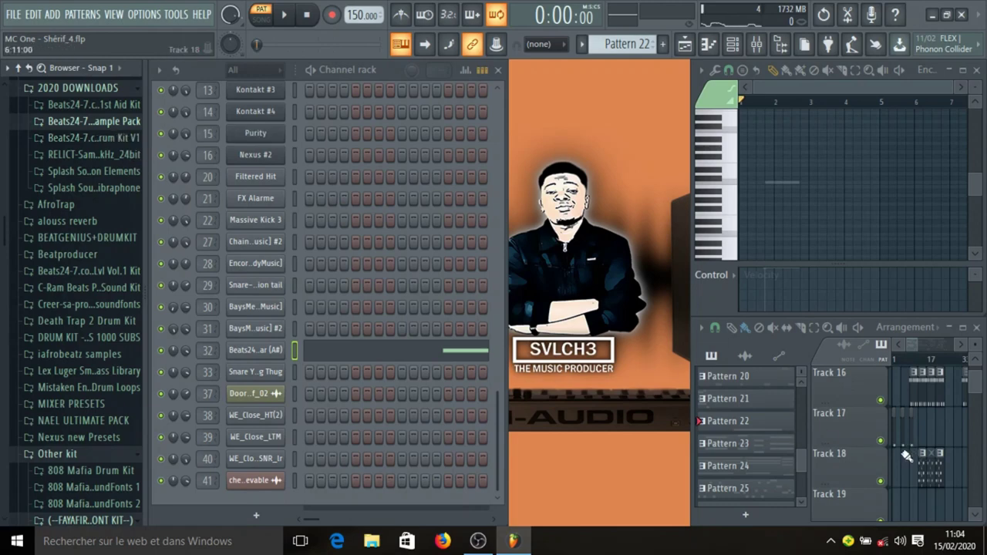
- Play Pattern 22 and stop it, then view the Beats24-7_Rockstar (A#) sample settings and close them
key(space)
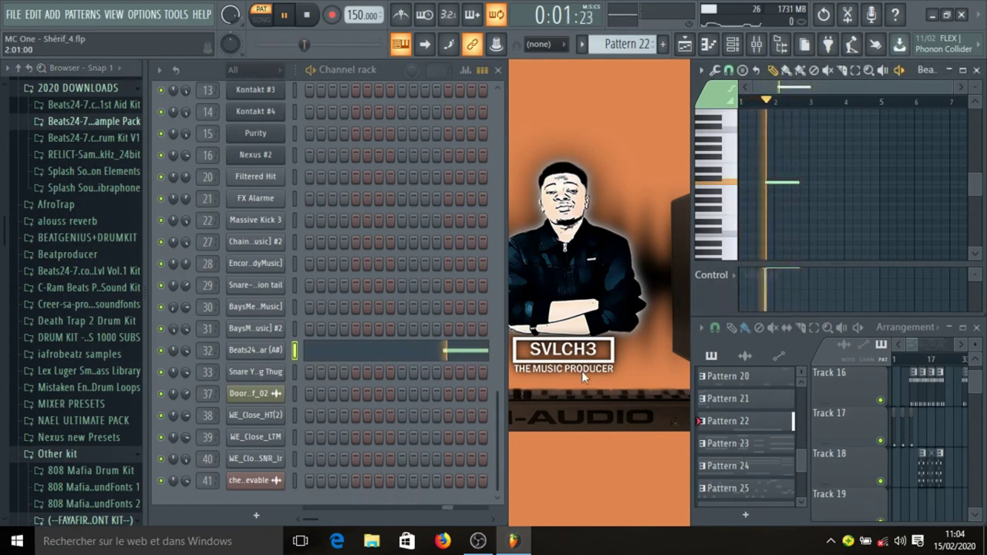
key(space)
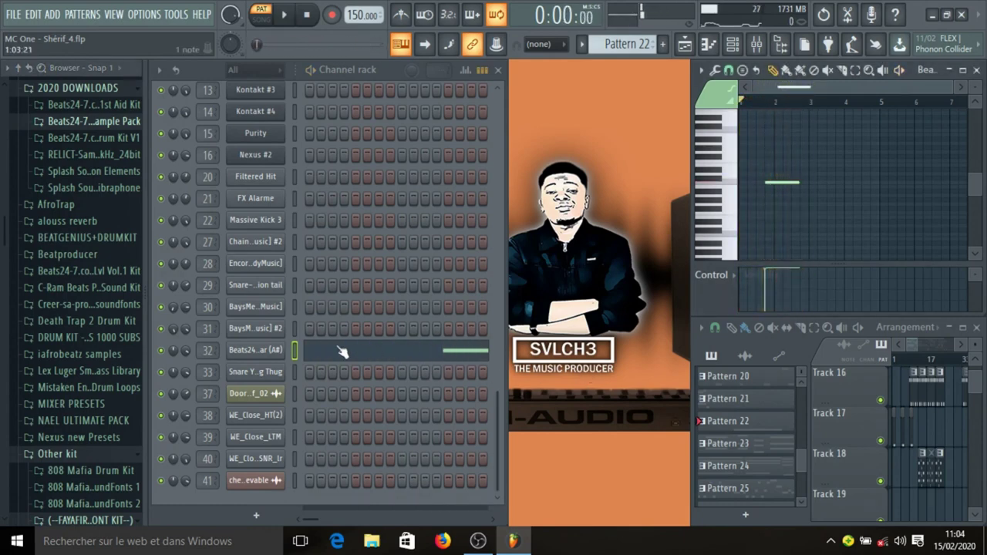
click(281, 351)
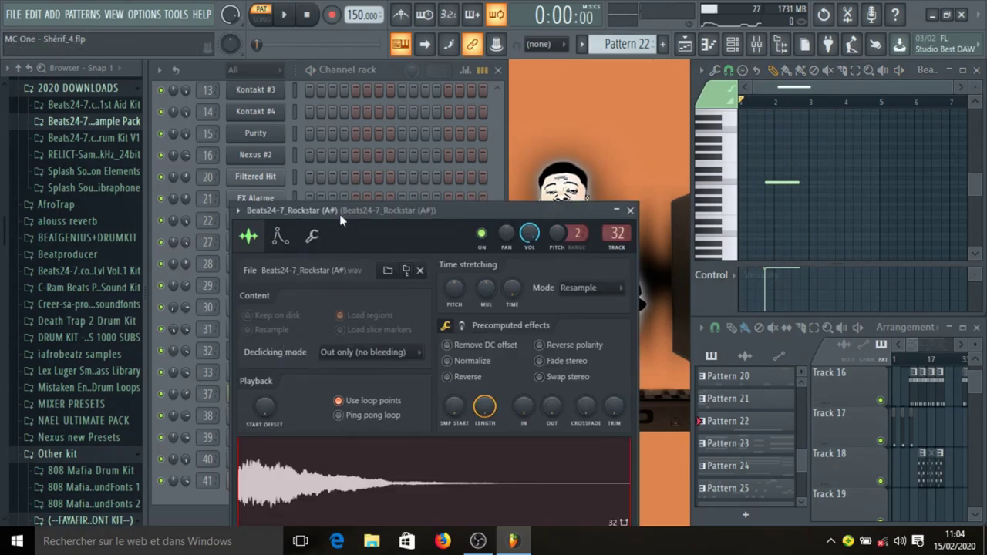
click(630, 210)
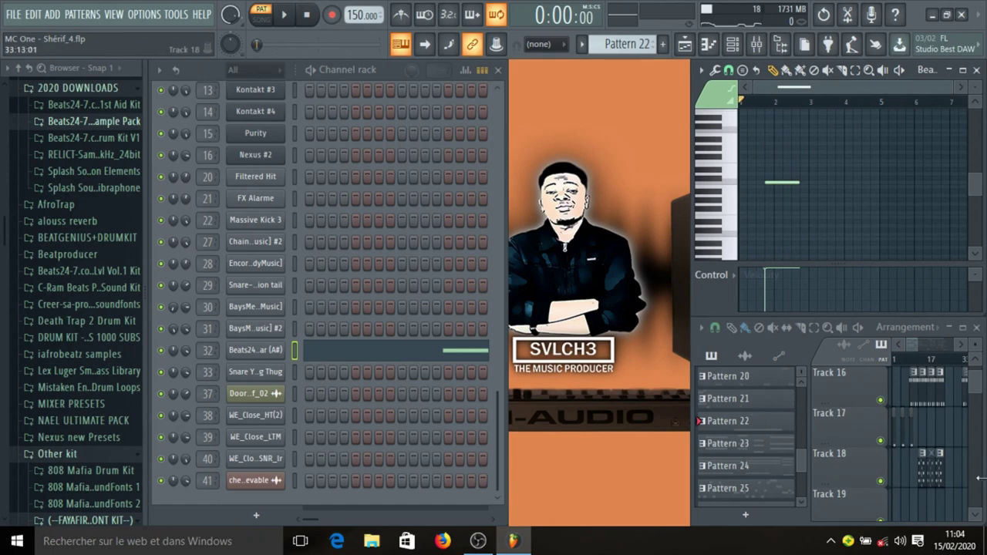
- Select Pattern 23 at bar 13 on playlist Track 18, hide the browser, and play the pattern's Rockstar notes before stopping playback
scroll(932, 432, down, 2)
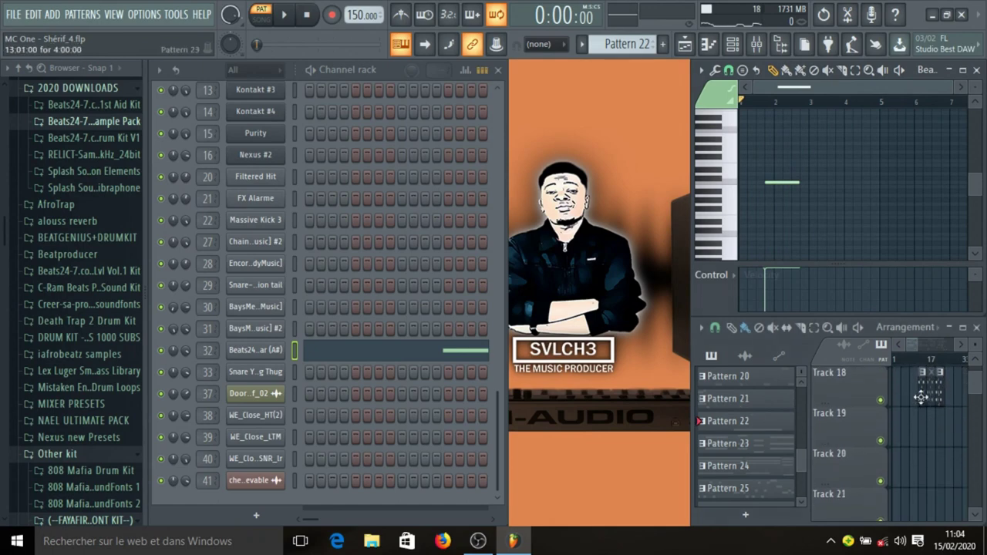
click(921, 395)
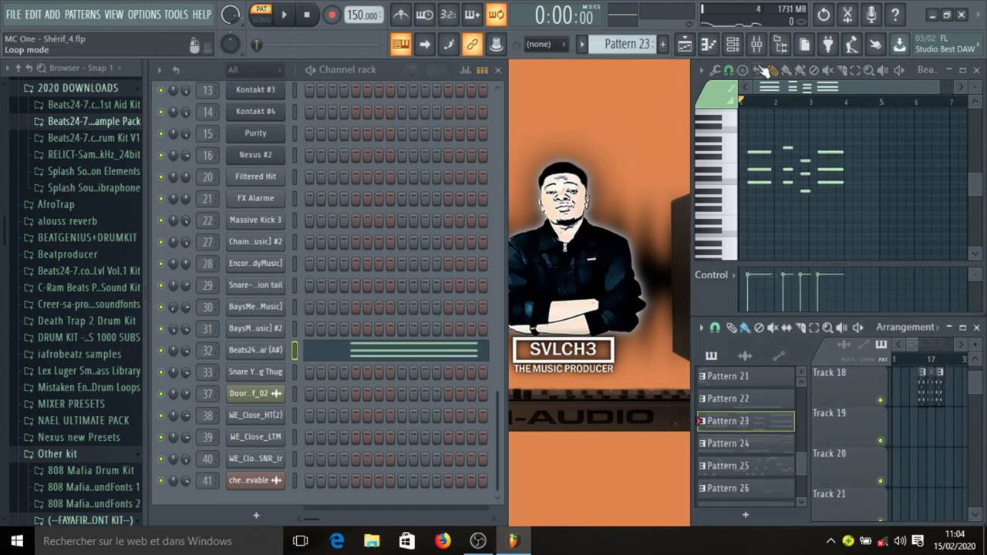
click(780, 44)
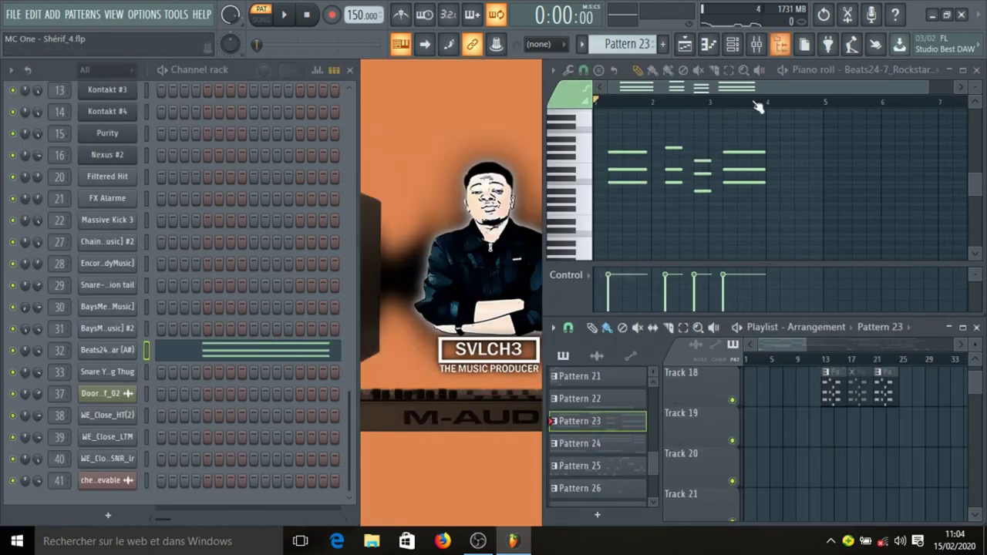
scroll(816, 401, up, 2)
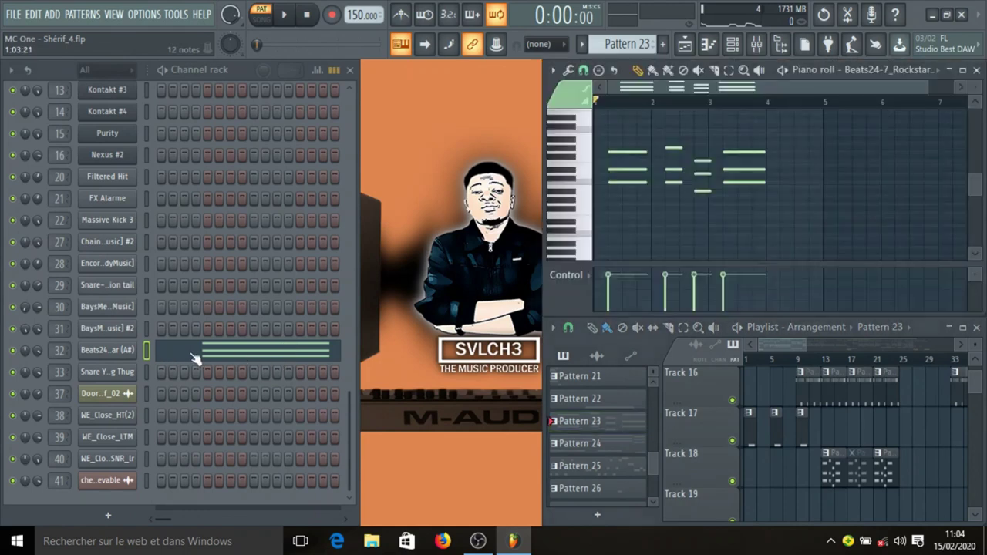
key(space)
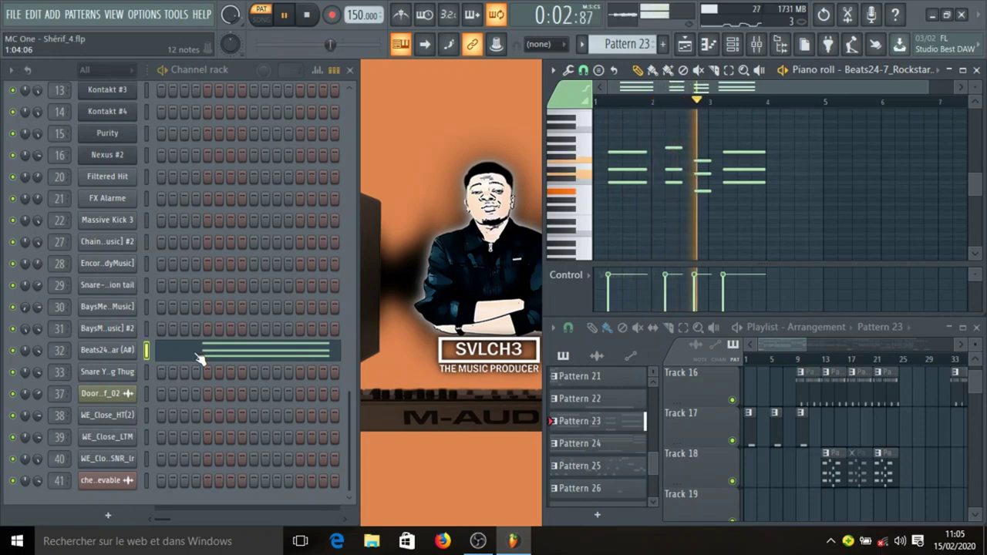
key(space)
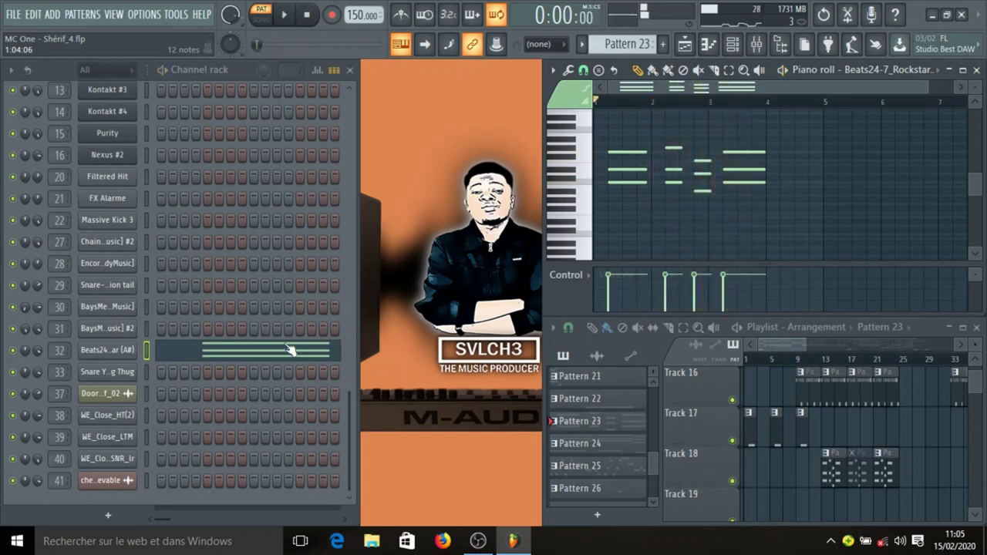
- Select Pattern 24 at bar 89 on playlist Track 19, inspect the Amore Grand Piano v2 instrument in Kontakt #2 and close it
scroll(852, 438, down, 2)
scroll(837, 373, down, 3)
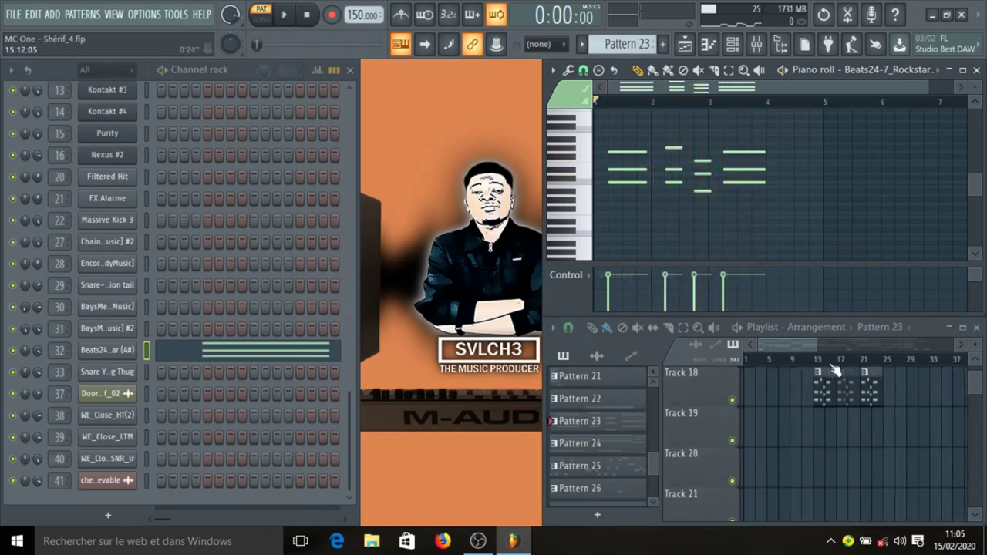
scroll(835, 372, down, 2)
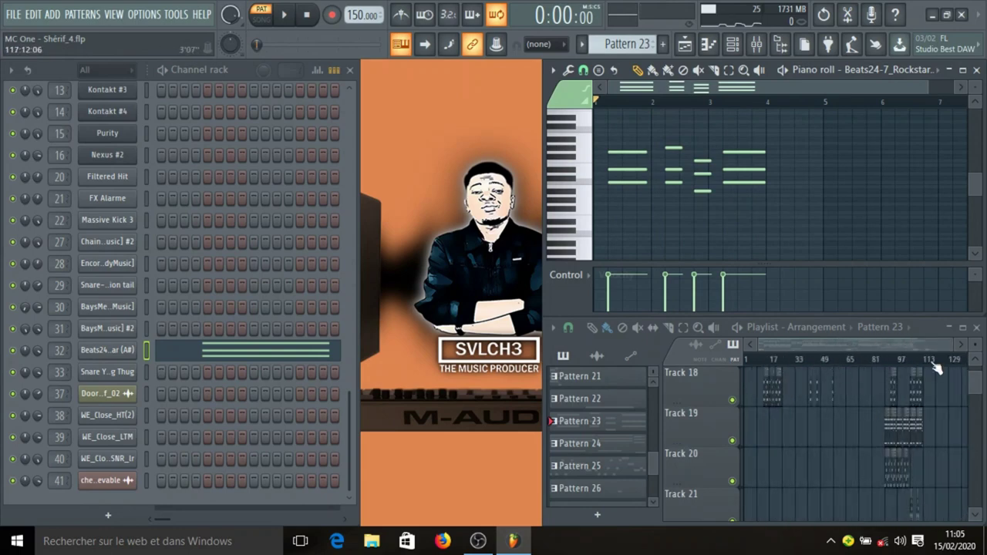
scroll(935, 368, up, 3)
click(800, 425)
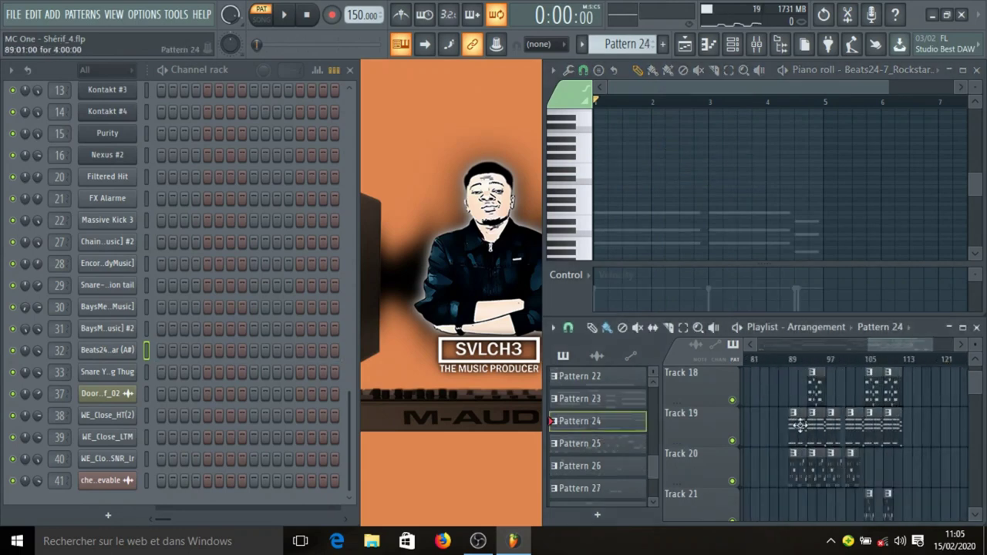
scroll(249, 335, up, 5)
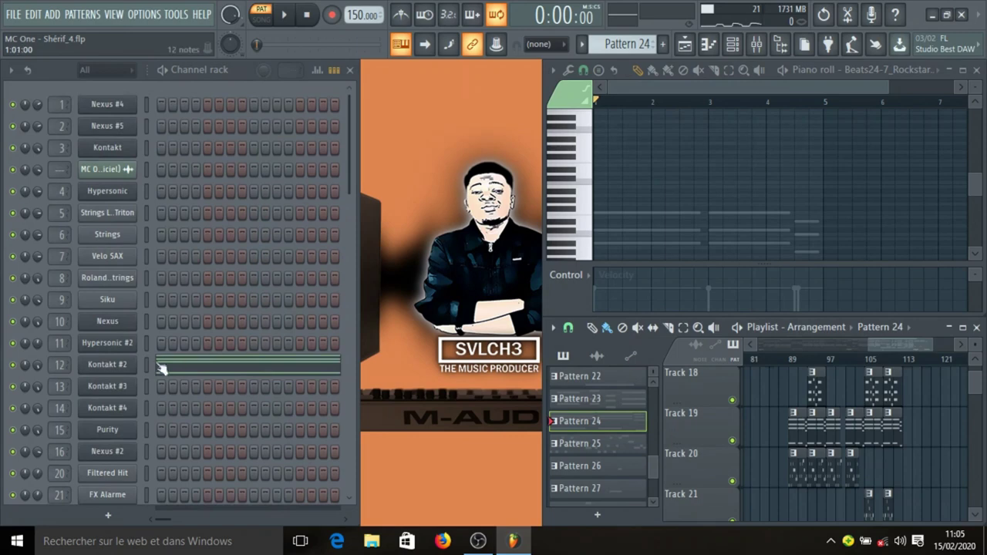
click(120, 366)
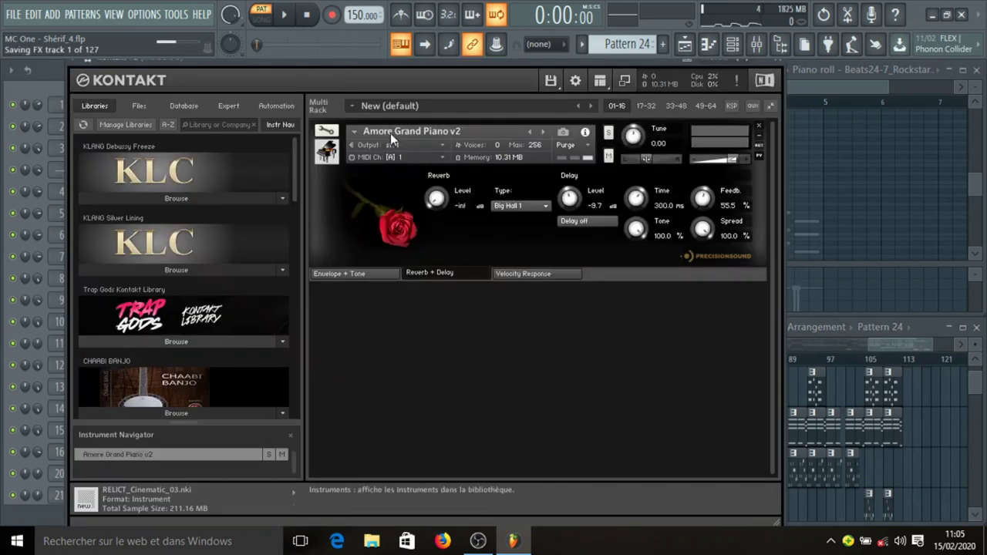
click(781, 66)
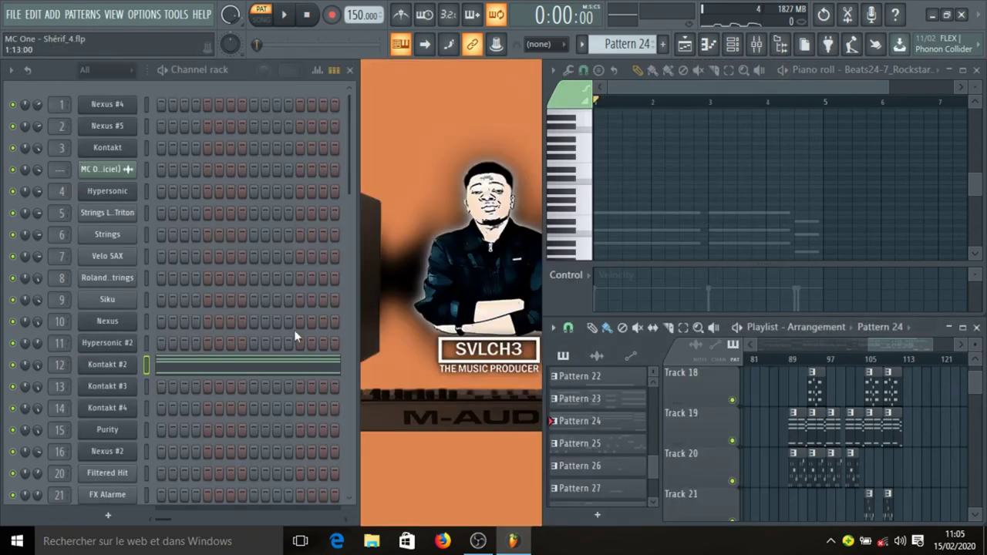
- Show Pattern 24's Kontakt #2 chords and bass notes in the piano roll, then play the pattern and stop it
click(215, 370)
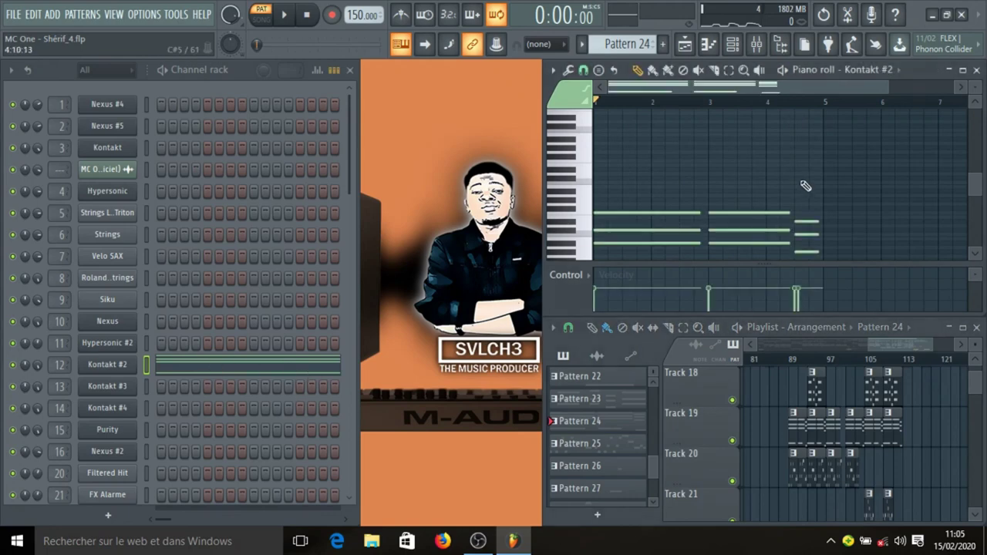
scroll(804, 186, down, 5)
scroll(787, 107, down, 1)
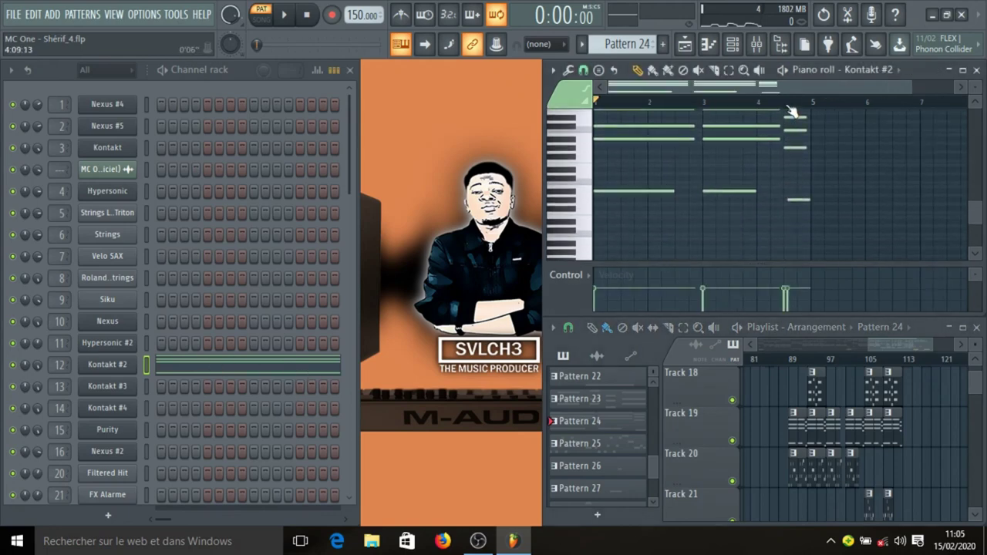
scroll(789, 106, up, 3)
scroll(773, 178, up, 3)
drag(734, 88, 645, 92)
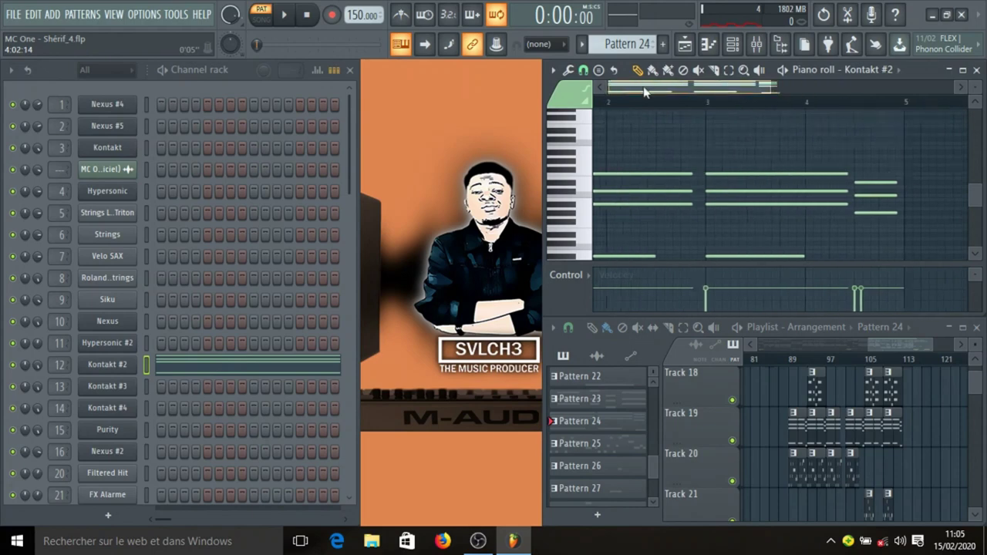
scroll(724, 108, down, 2)
scroll(738, 160, down, 2)
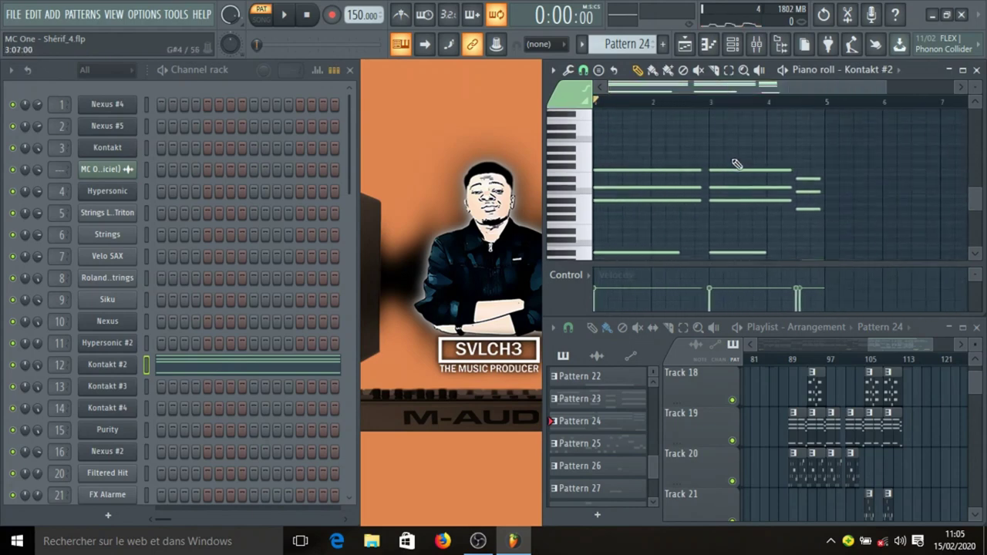
key(space)
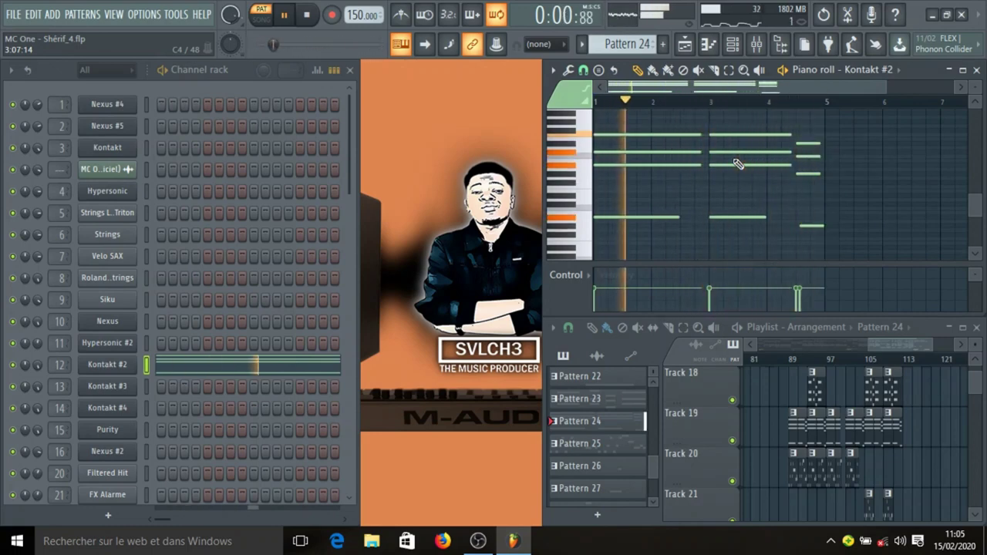
key(space)
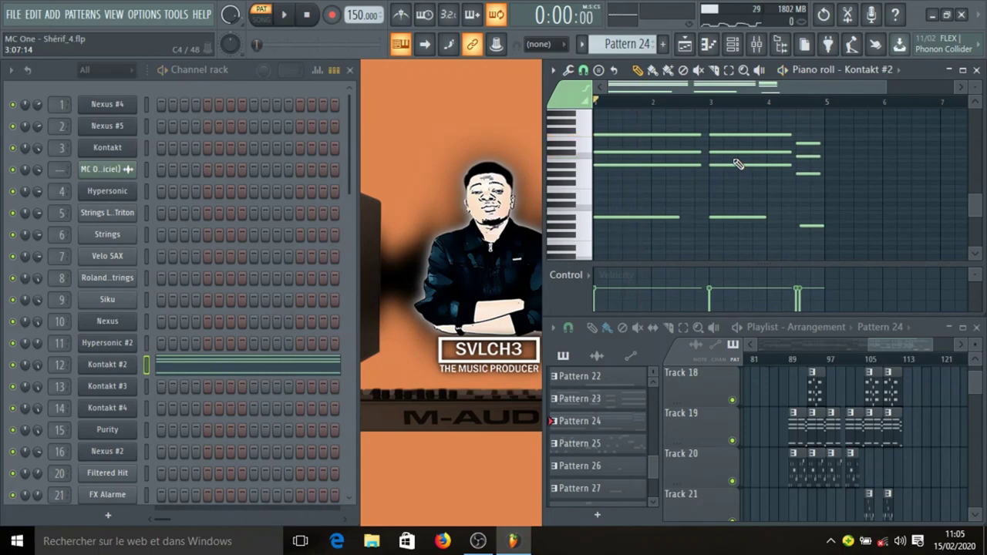
- Select Pattern 25 at bar 89 on playlist Track 20, show its Kontakt #3 melody in the piano roll, then play and stop it
click(796, 478)
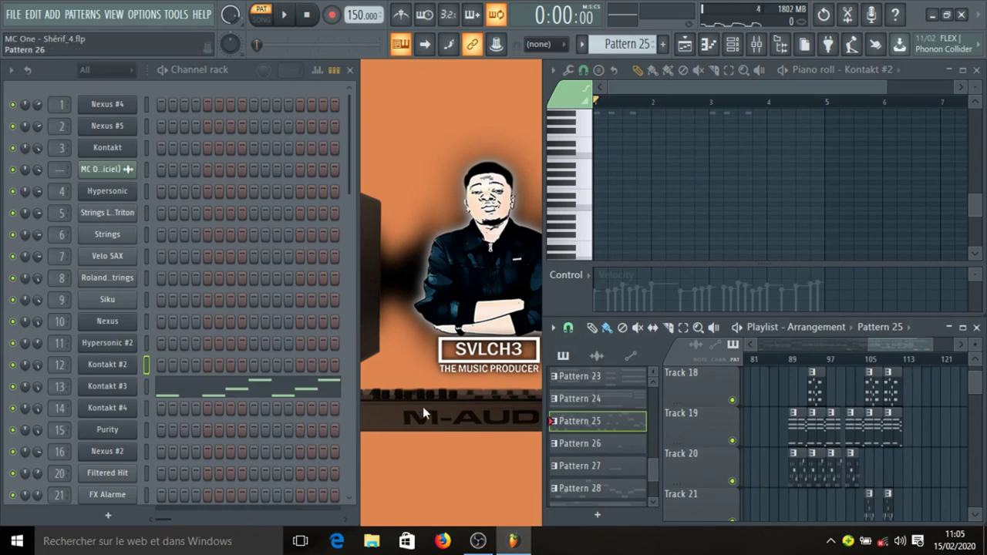
click(240, 397)
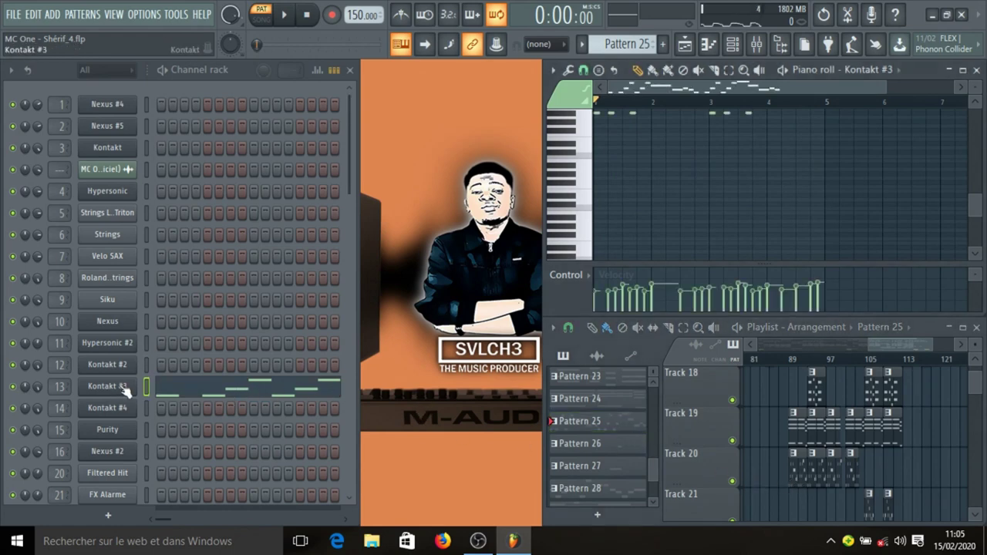
scroll(645, 205, up, 3)
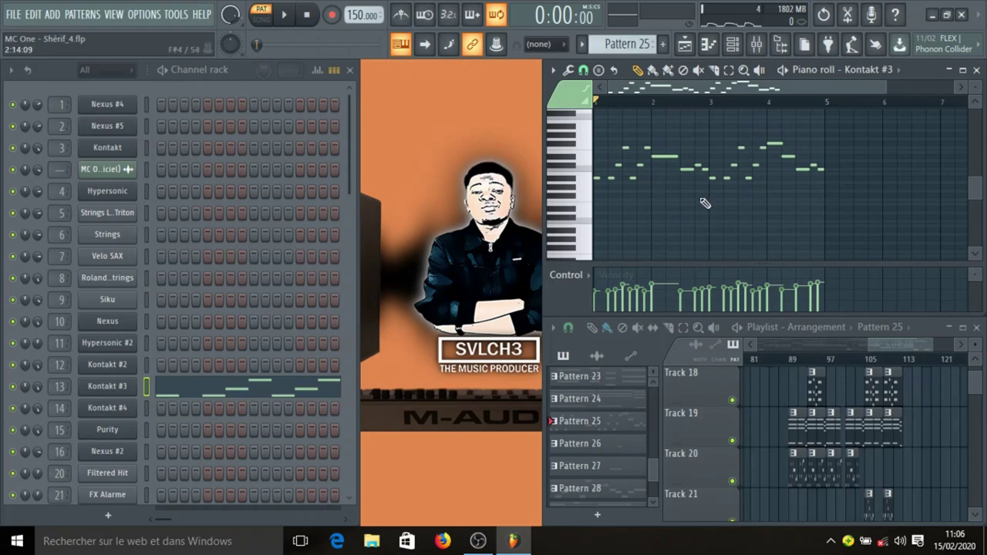
key(space)
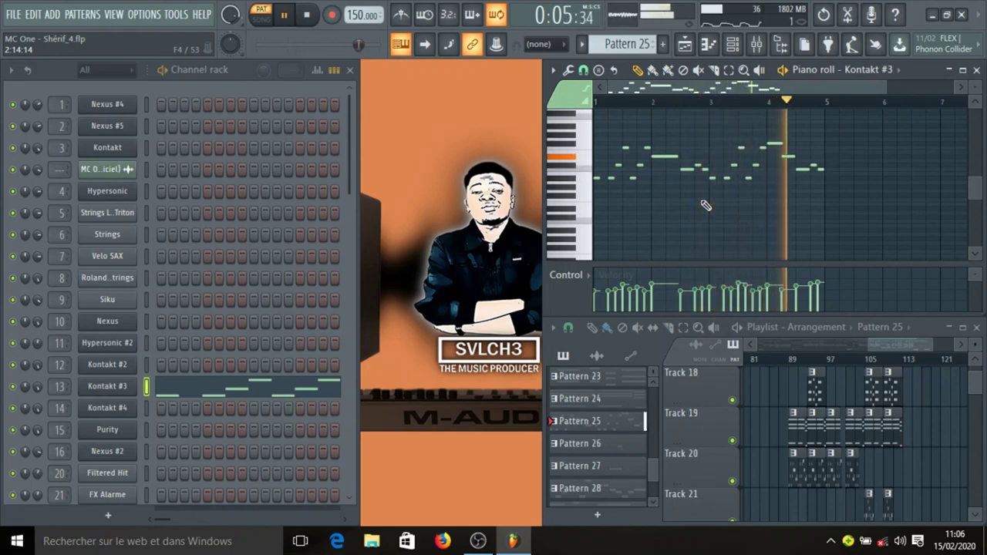
key(space)
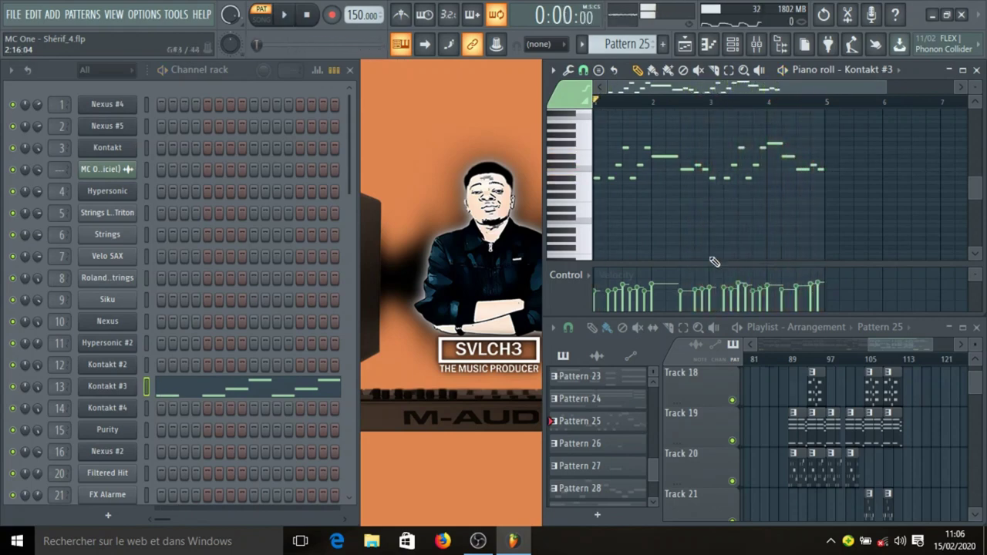
- Solo playlist Track 20, unmute Track 19, play both tracks in song mode from bar 89, and stop playback
right_click(733, 481)
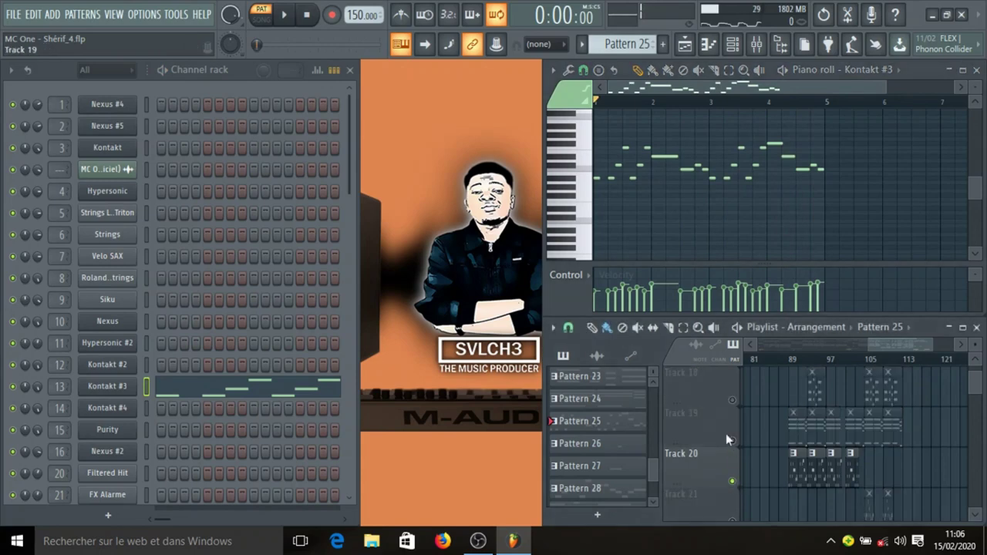
click(732, 441)
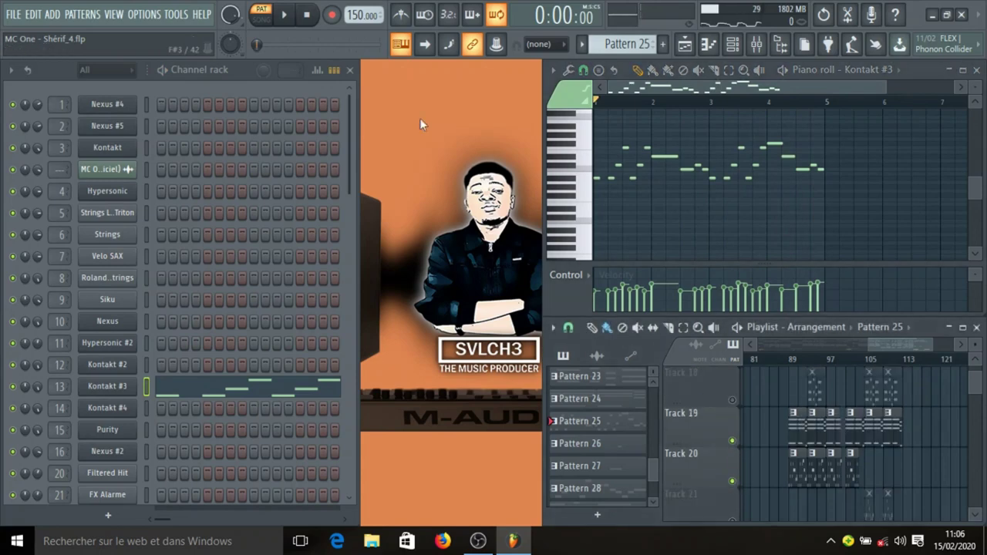
click(266, 17)
click(793, 360)
key(space)
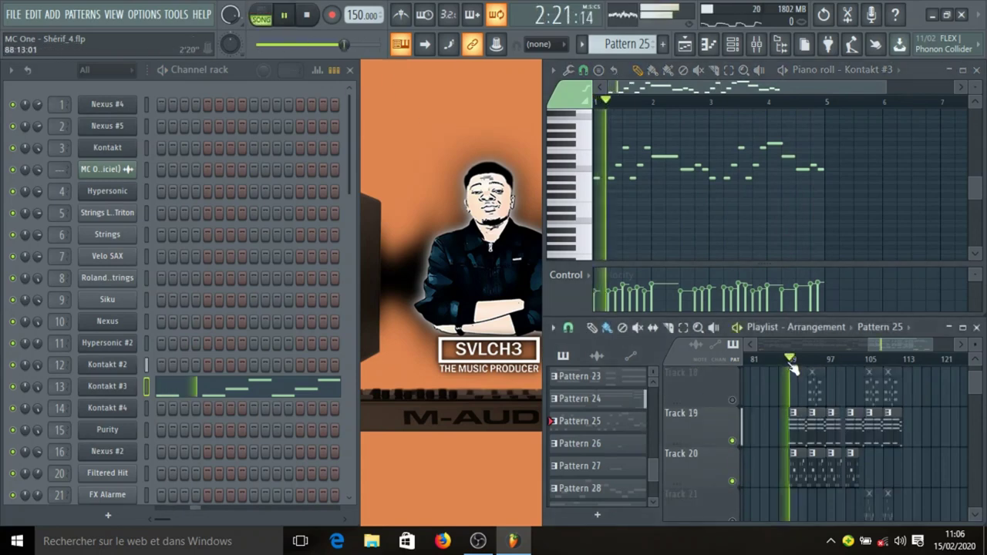
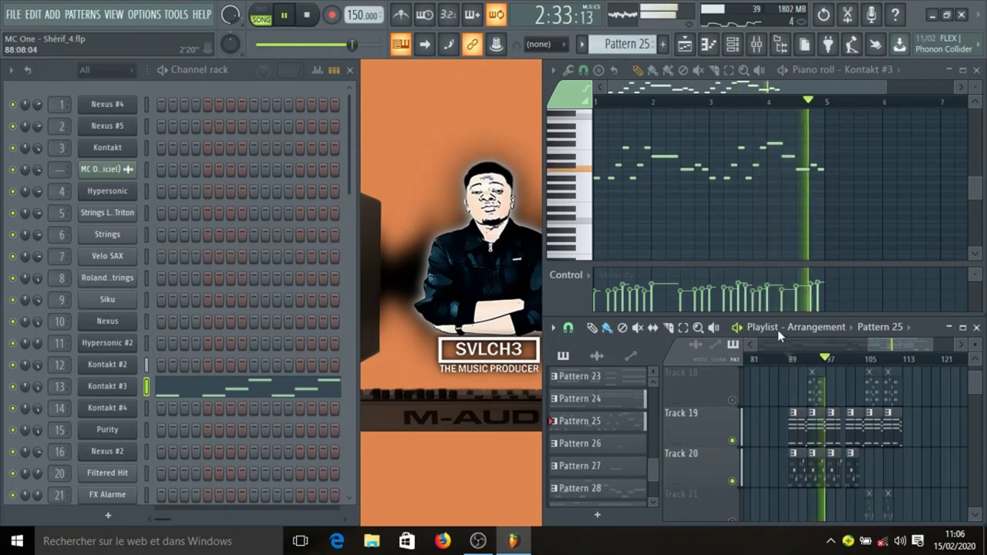
key(space)
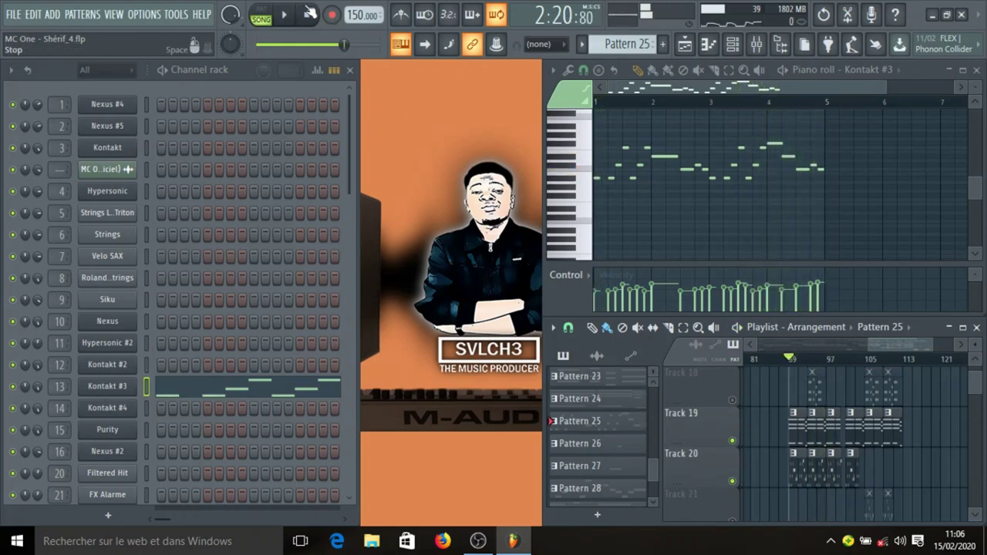
click(311, 17)
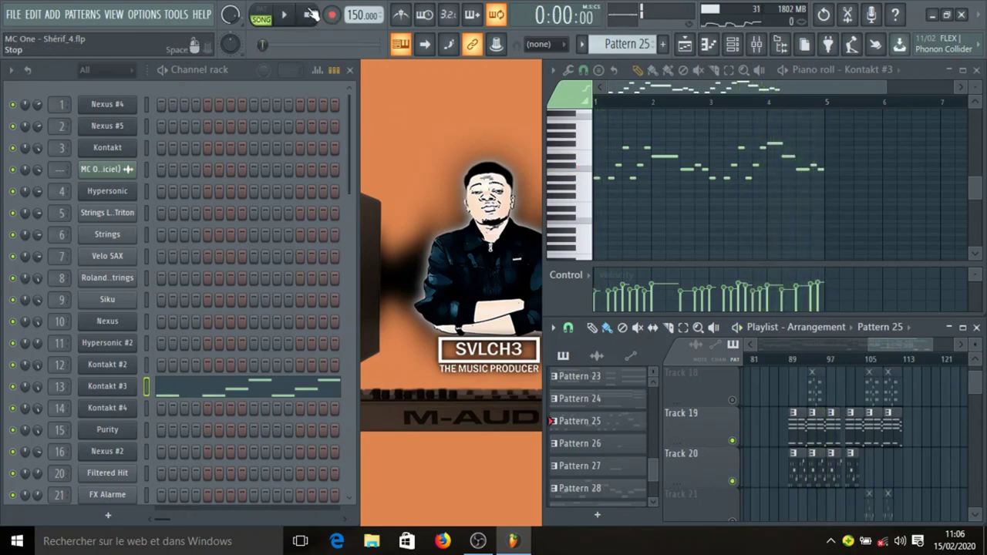
- Return to pattern mode, unmute all playlist tracks, and show the Purity notes of Pattern 28 at bar 105 on Track 21 in the piano roll
click(261, 14)
scroll(865, 455, down, 2)
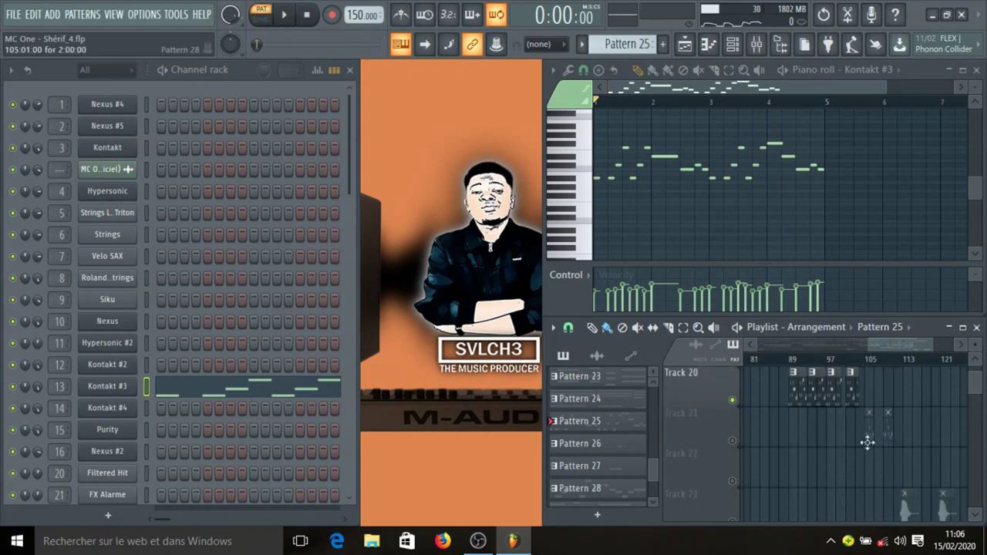
right_click(733, 441)
right_click(733, 441)
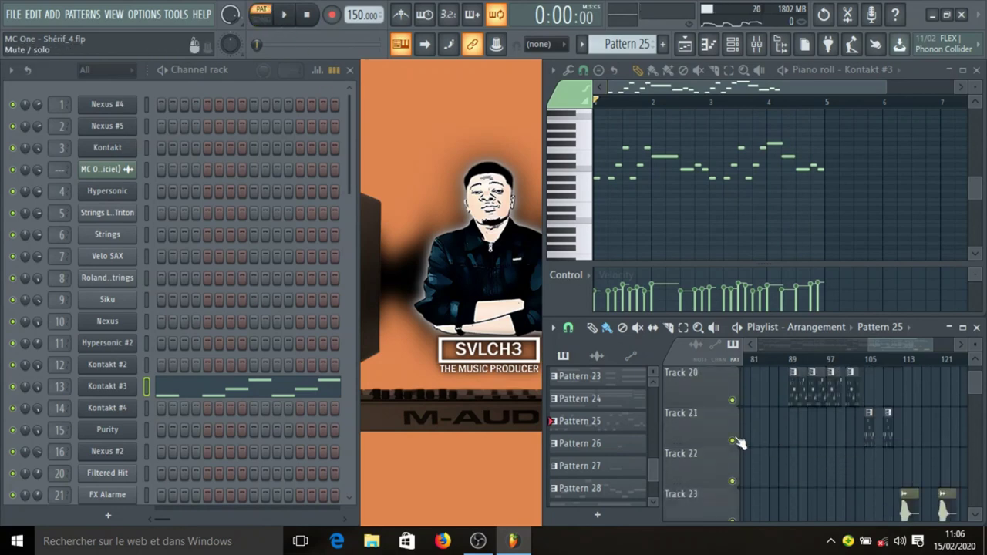
click(869, 431)
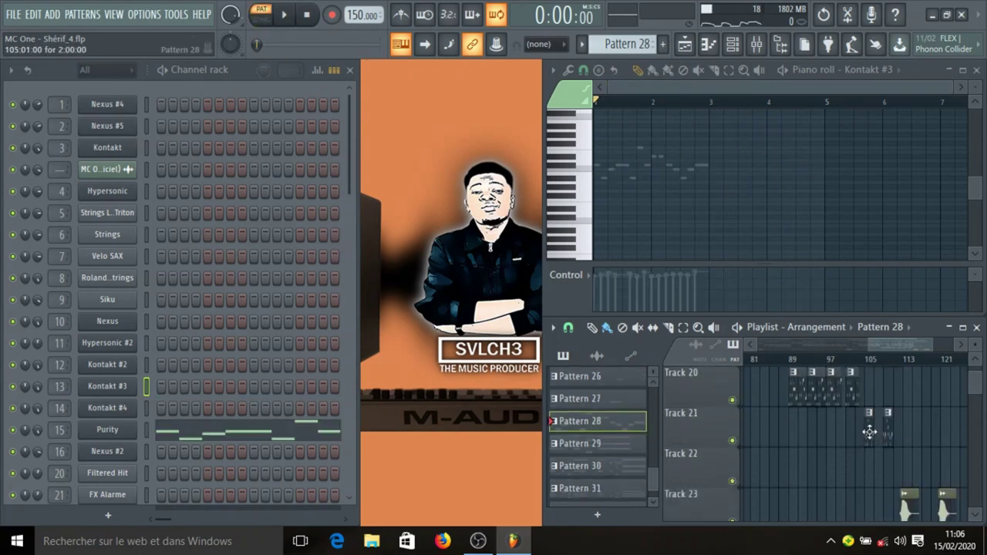
click(180, 431)
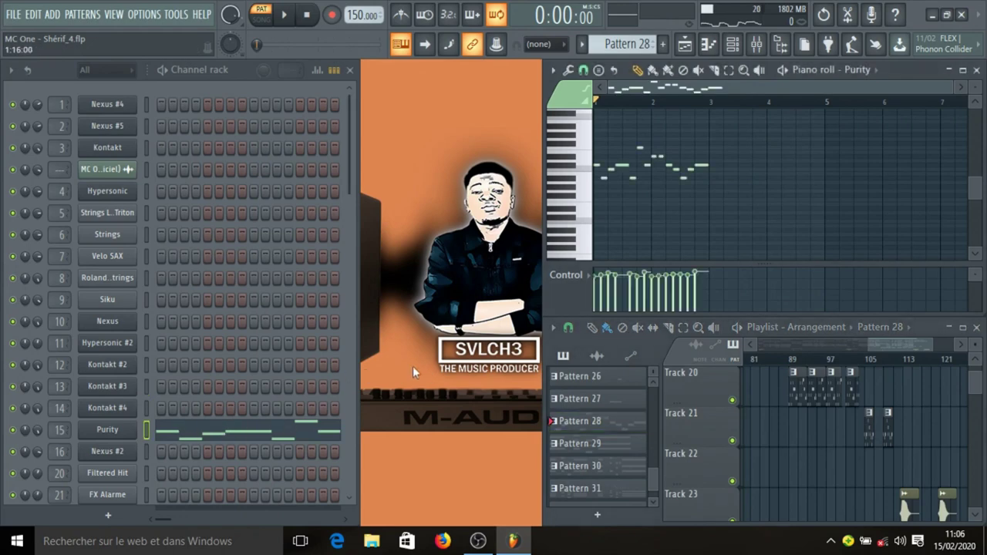
- Open and close the Purity instrument, play Pattern 28's melody, and stop playback
click(107, 432)
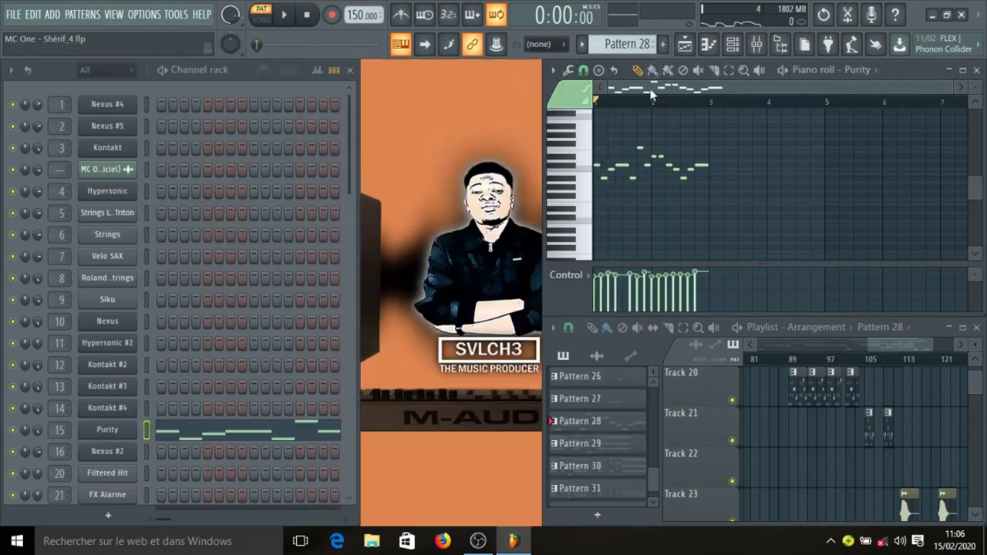
click(641, 62)
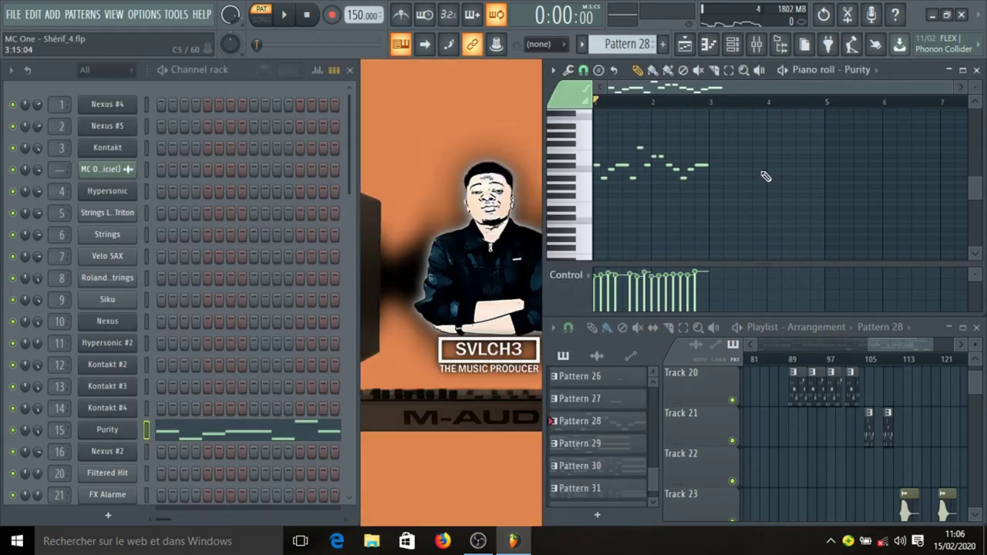
scroll(765, 176, up, 2)
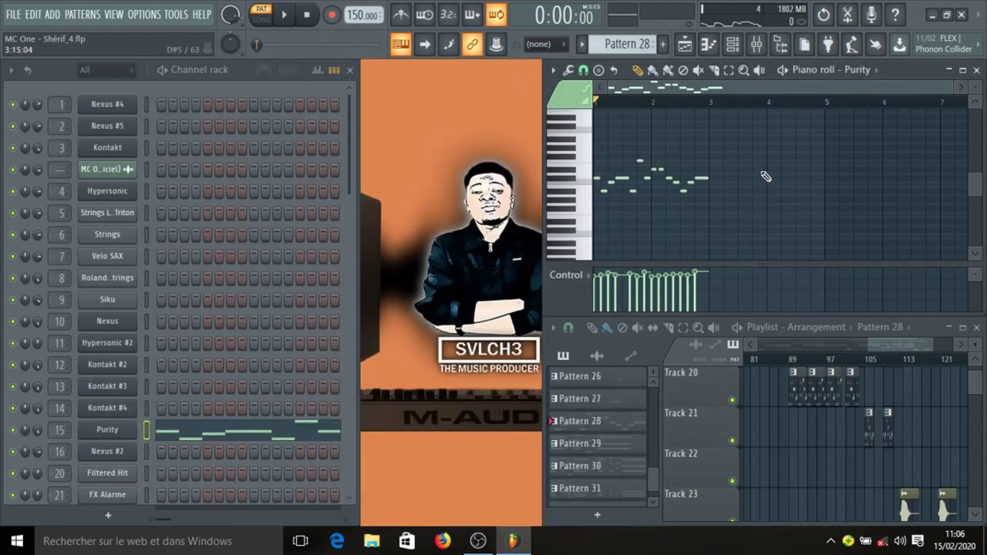
key(space)
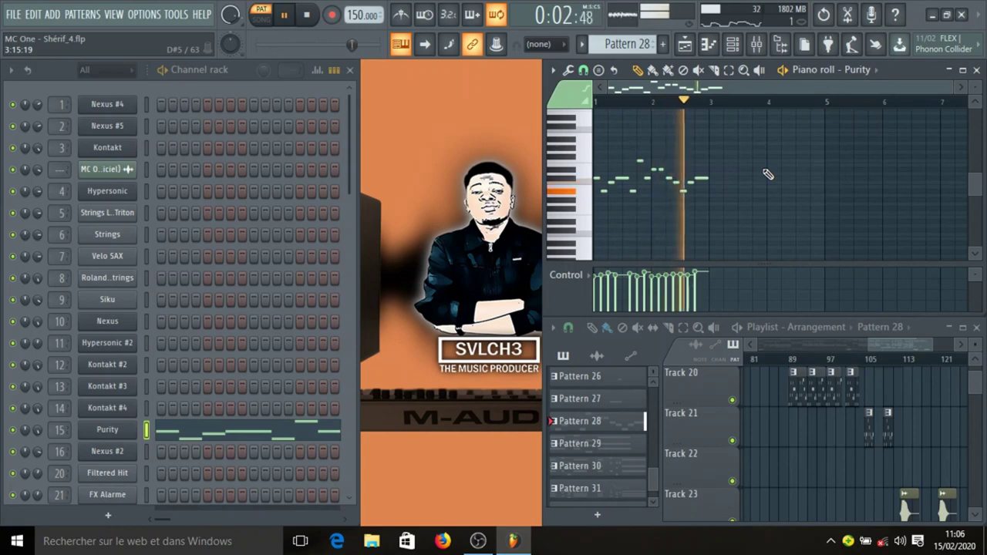
key(space)
- Select Pattern 30 at bar 25 on Track 22, show its Kontakt #4 notes, and inspect and close the Hammered Violin instrument
scroll(856, 404, down, 2)
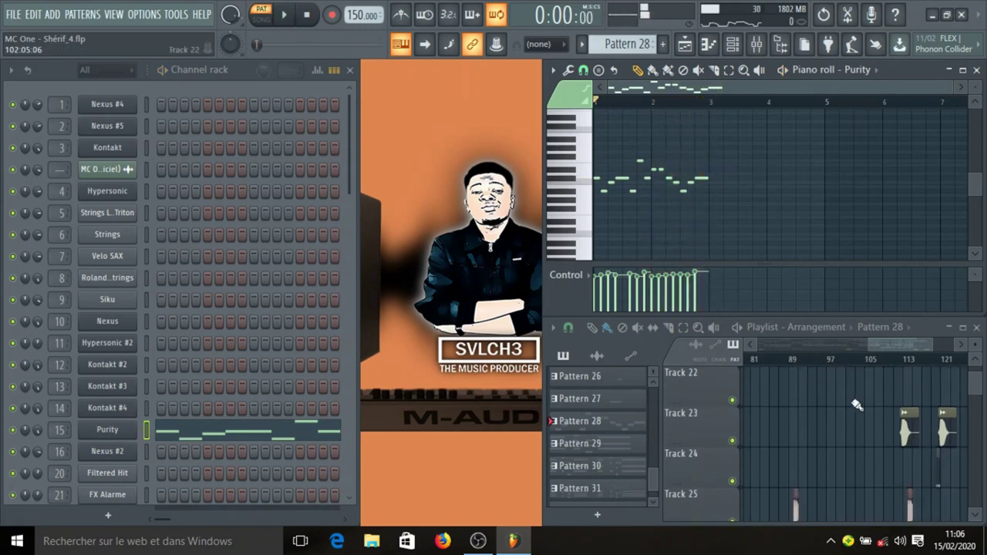
scroll(840, 385, up, 1)
scroll(819, 361, down, 3)
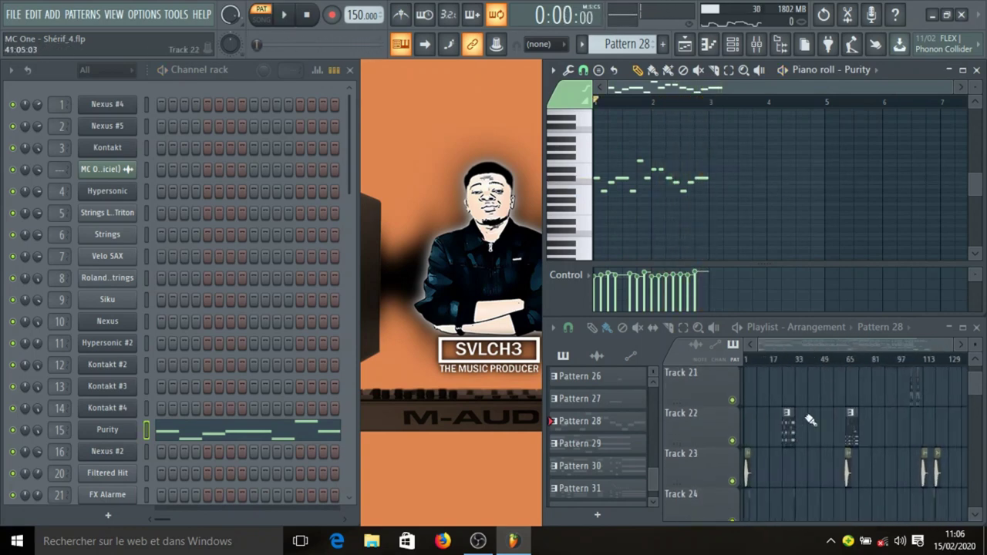
click(785, 426)
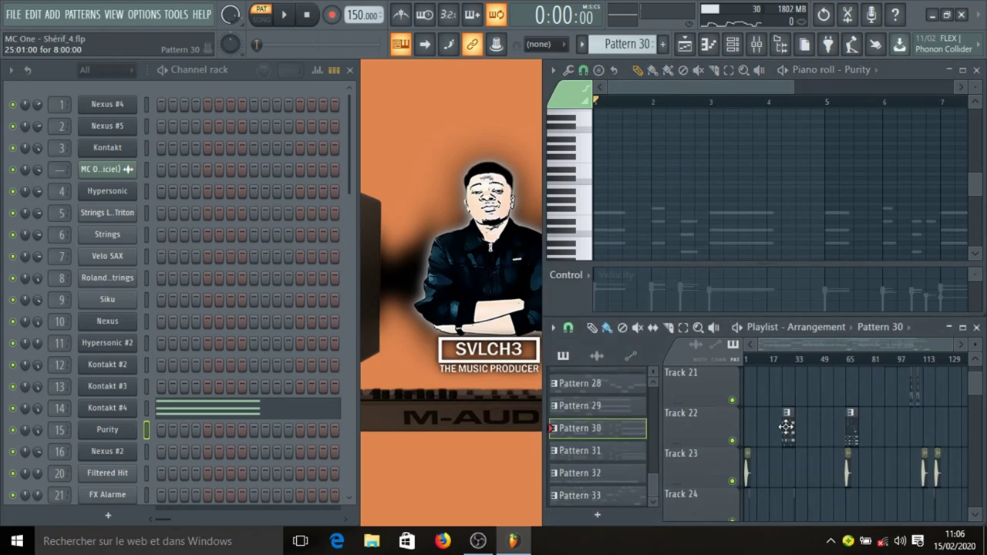
click(174, 414)
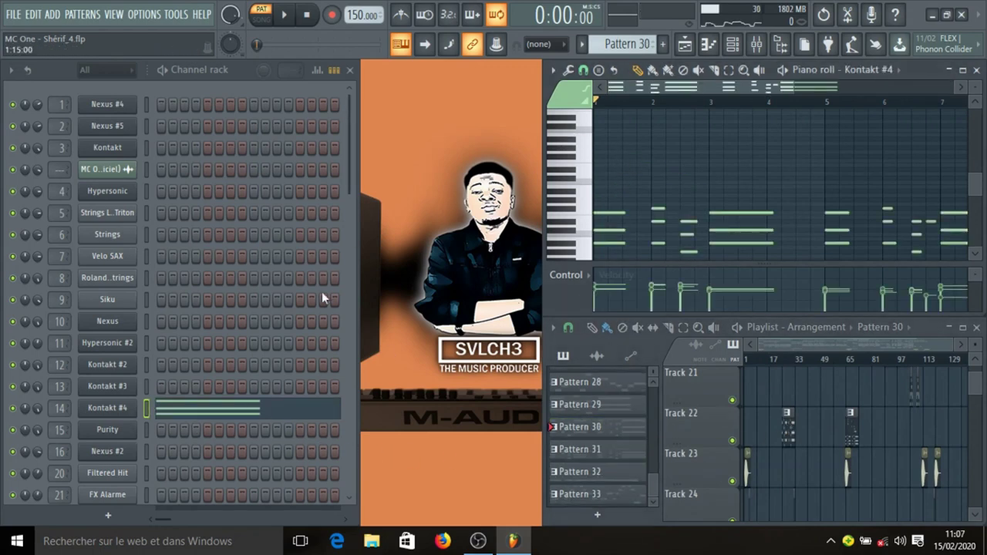
click(108, 408)
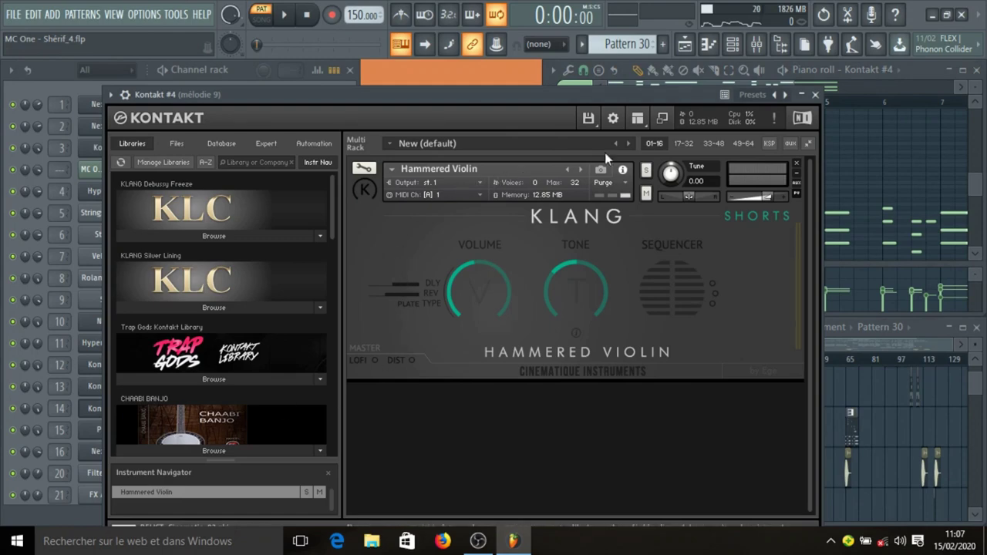
click(814, 94)
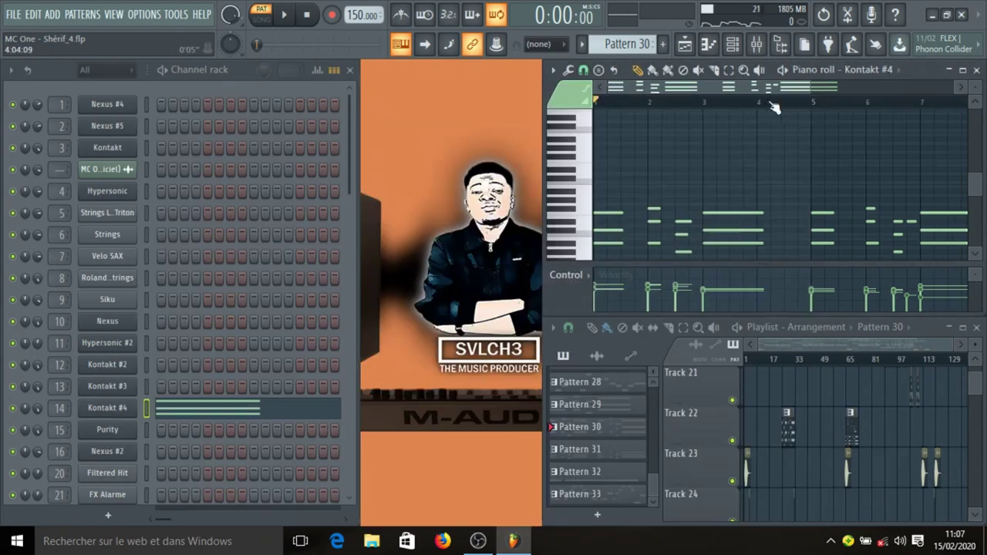
- Show all eight bars of Pattern 30's Kontakt #4 chords in the piano roll, play the pattern and stop it
scroll(793, 141, down, 3)
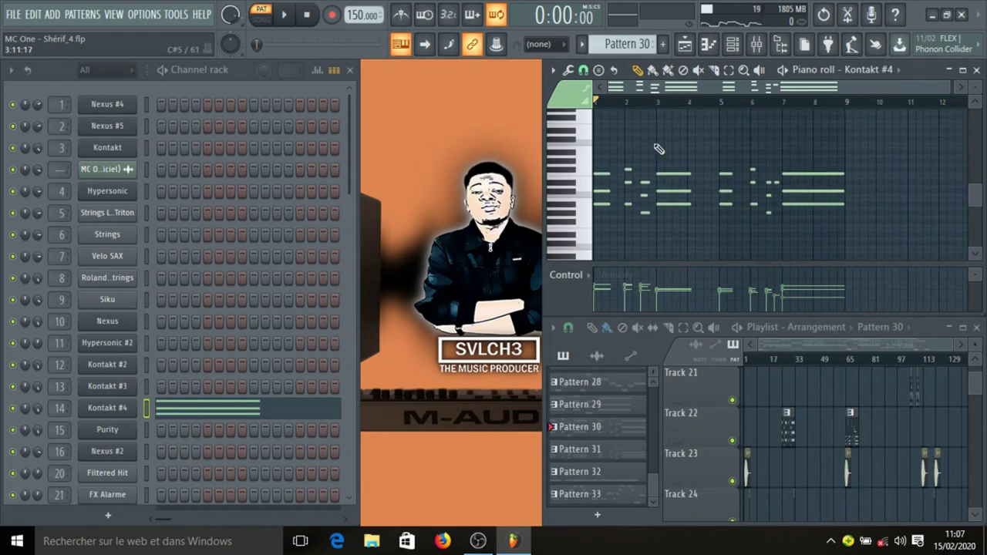
key(space)
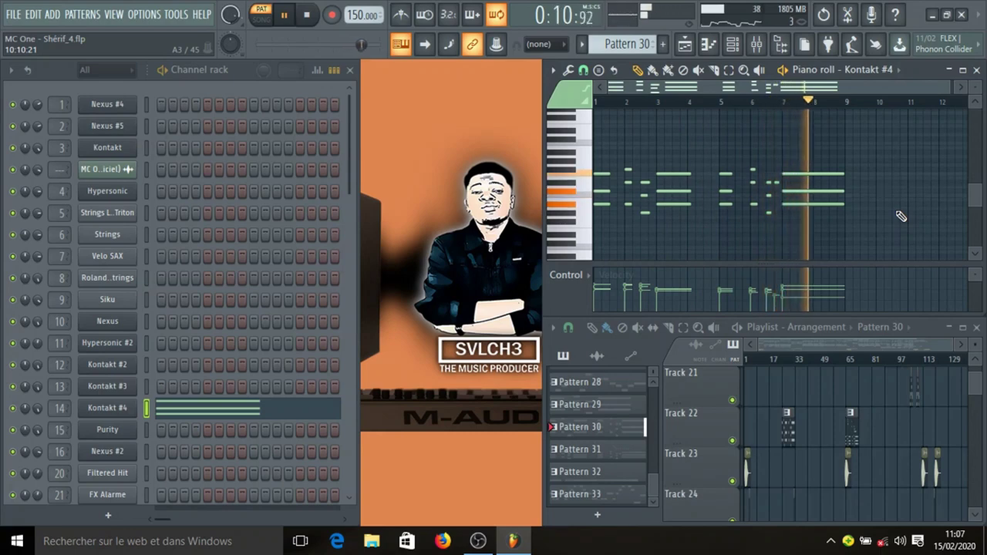
key(space)
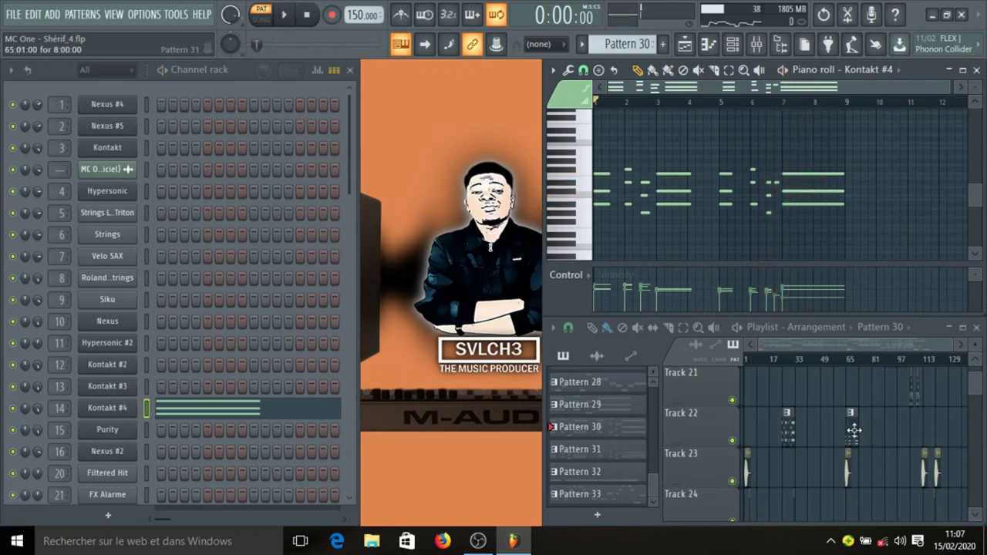
- Switch to Pattern 31, show its Kontakt #4 chords and higher short notes in the piano roll, and start playback
key(KP_Add)
scroll(857, 222, up, 2)
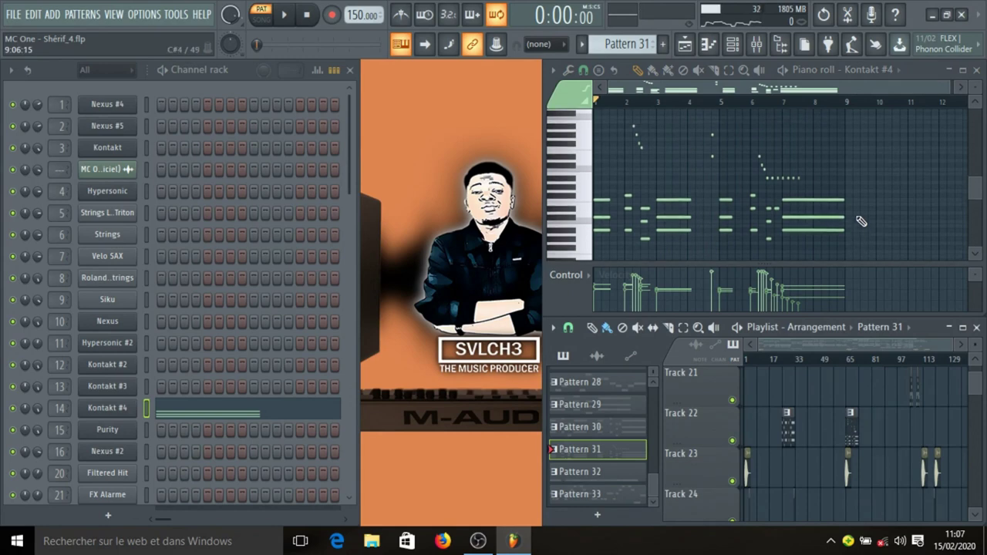
key(space)
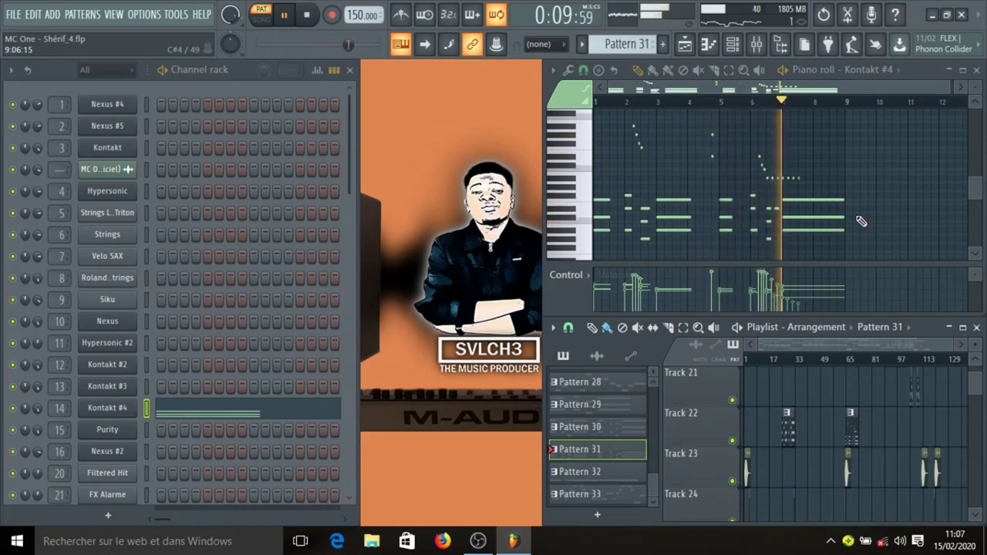
- Show Pattern 31's note pan values, switch the control lane back to note velocity, and stop playback
click(568, 278)
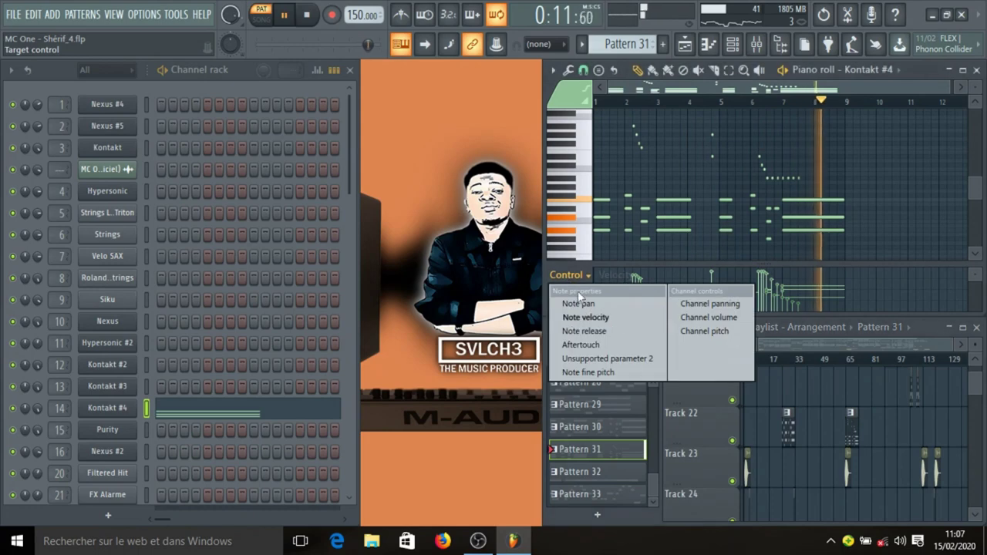
click(579, 304)
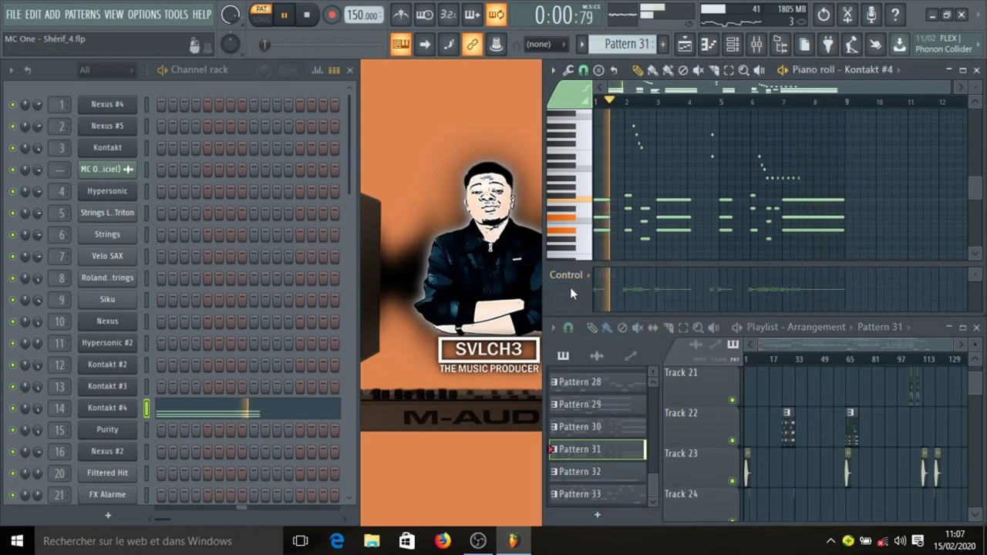
click(570, 282)
click(575, 318)
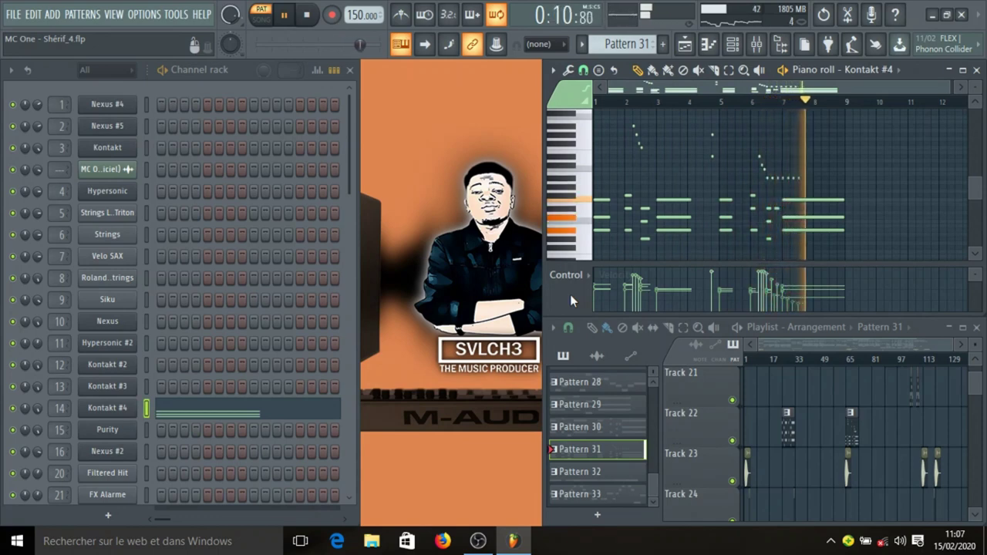
key(space)
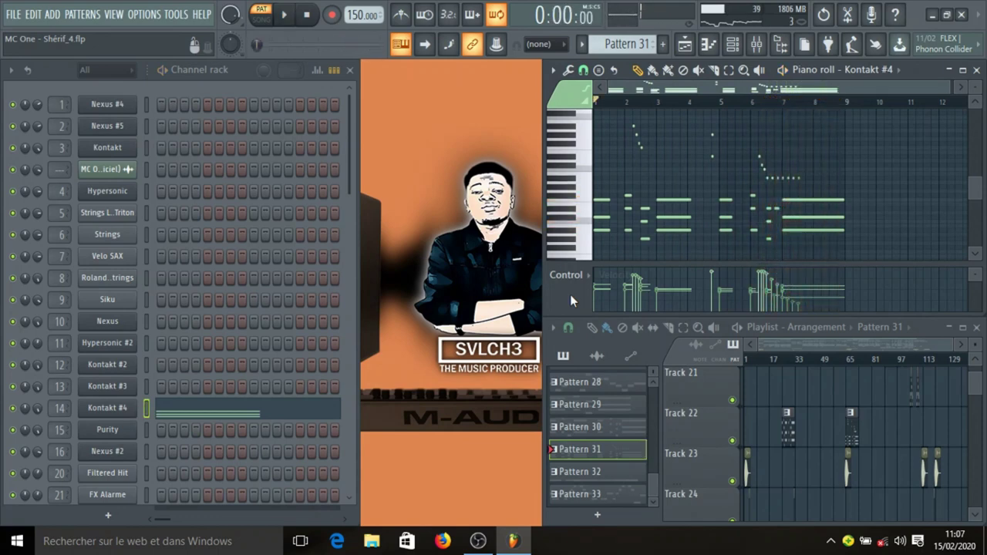
- Select the Door_Kindof_02 audio clip on Track 23 and show its first placement in the opening bars up close
scroll(861, 401, down, 3)
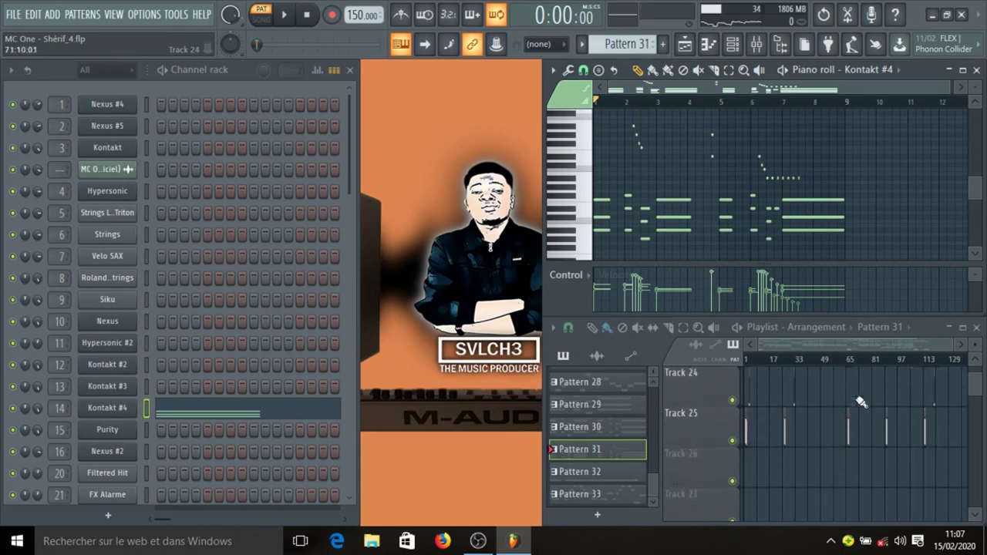
scroll(800, 412, up, 2)
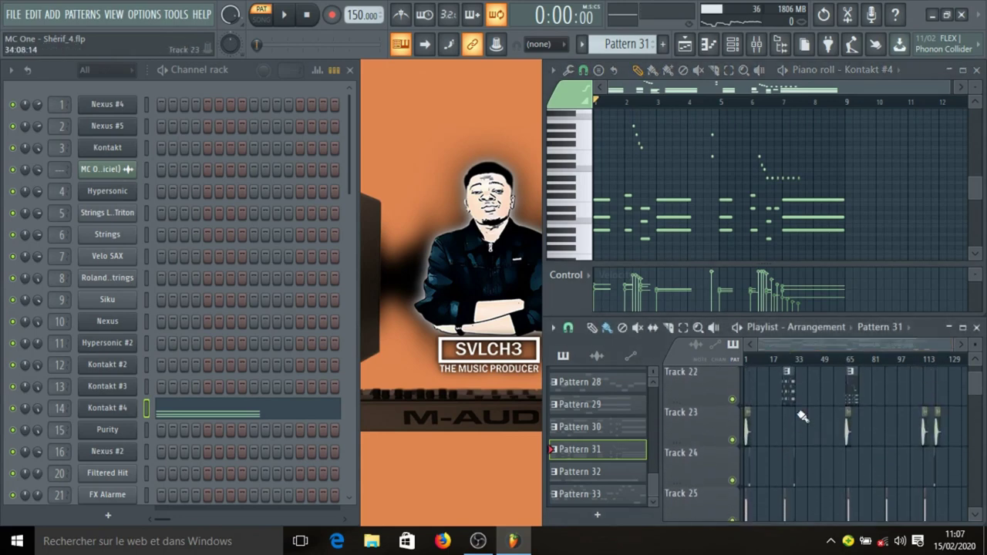
click(745, 425)
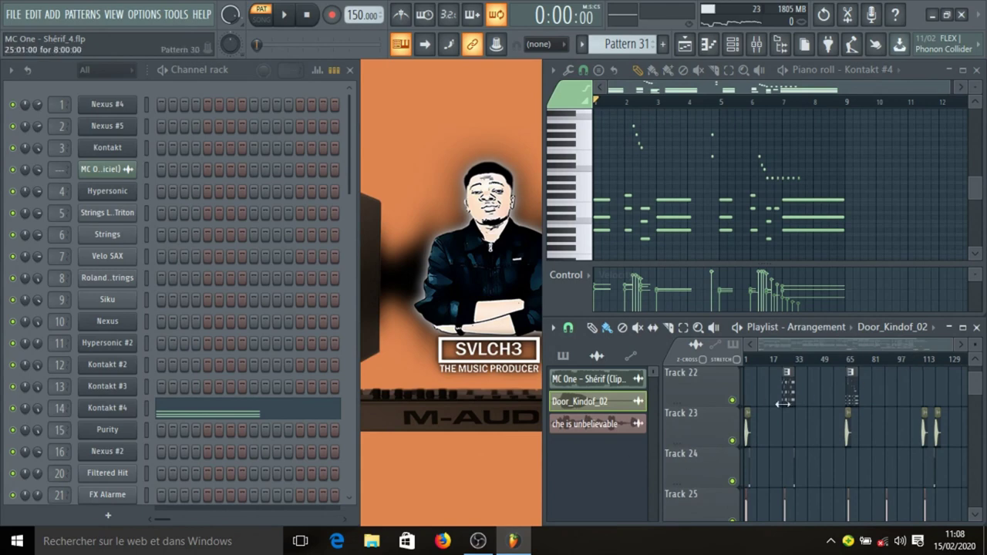
scroll(742, 358, up, 5)
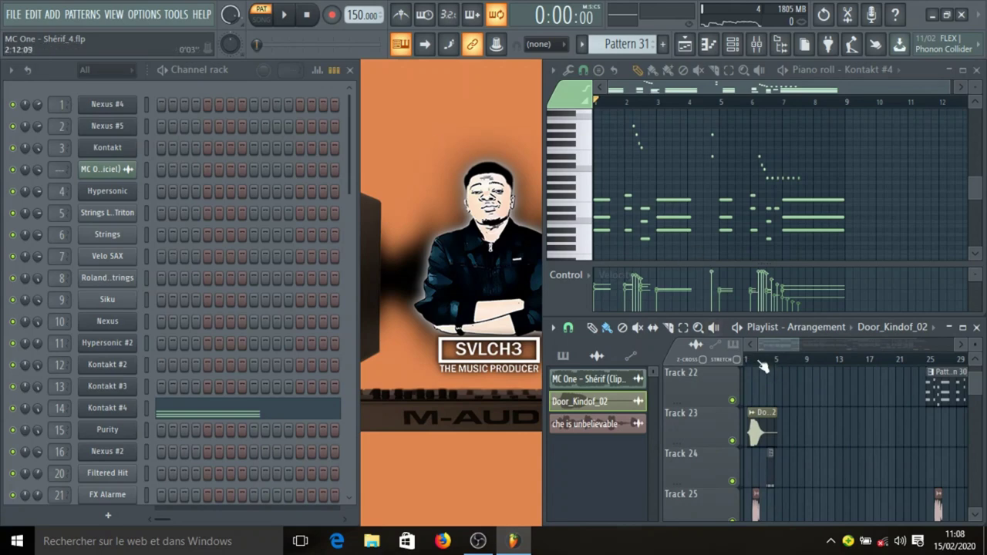
scroll(762, 367, up, 5)
click(752, 346)
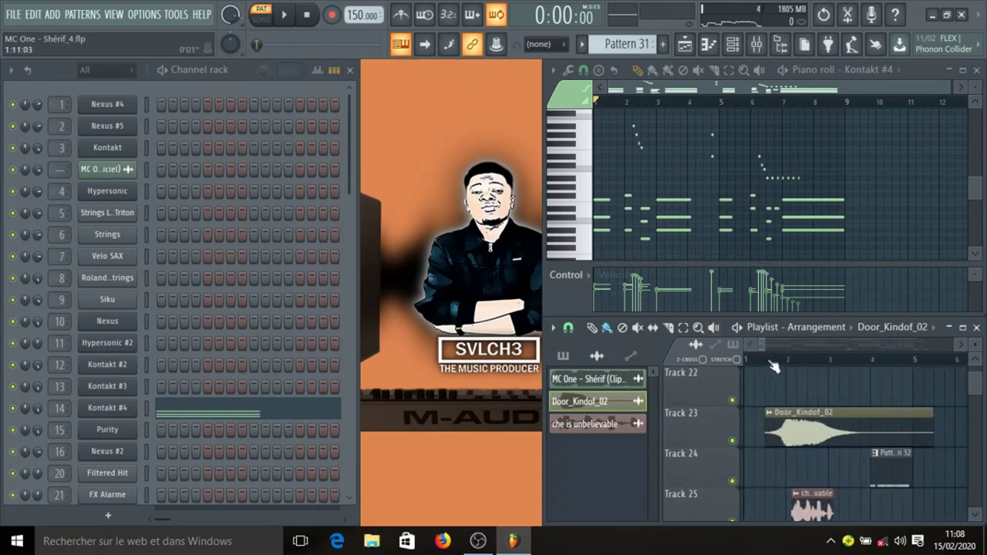
- Switch to song mode, solo Track 23, play the Door_Kindof_02 clip from the song start and stop it
click(266, 17)
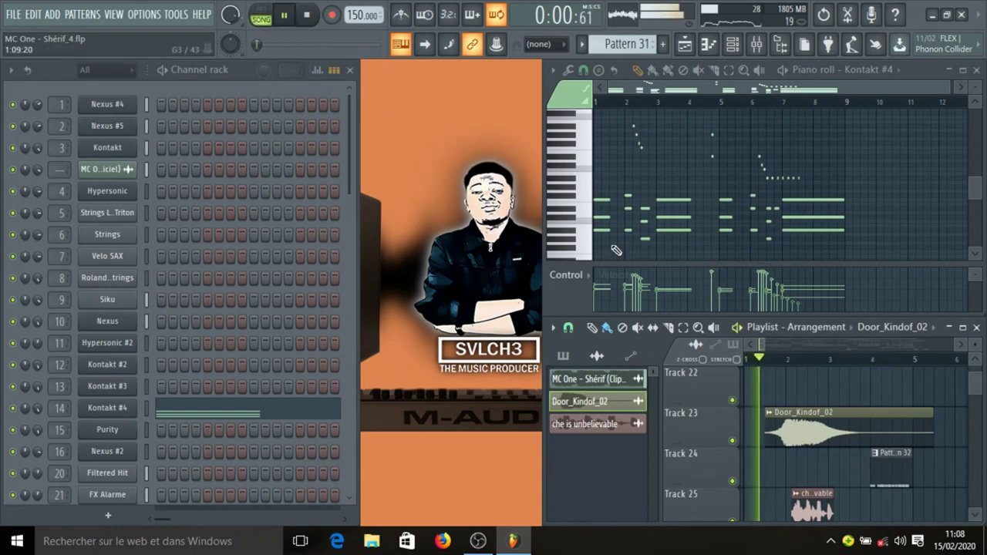
right_click(732, 441)
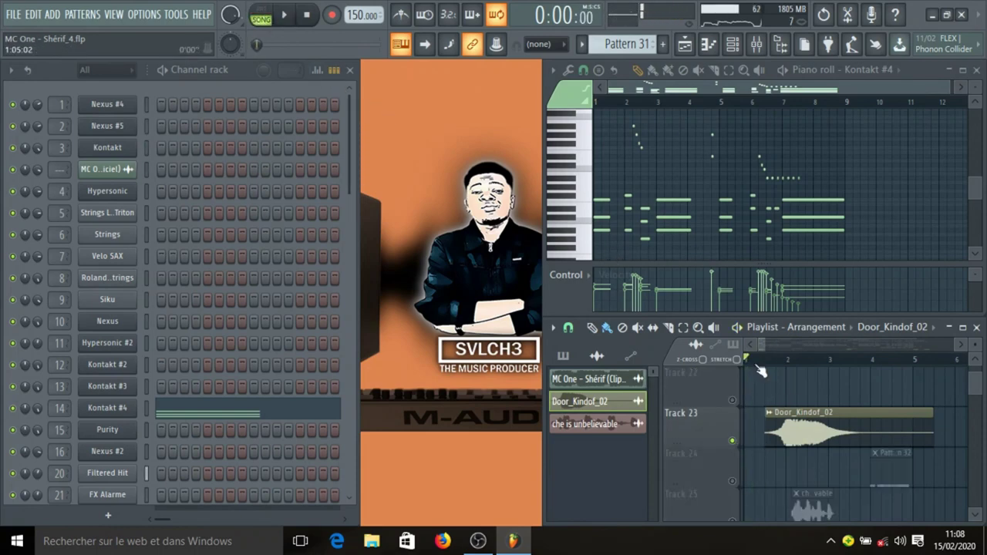
key(space)
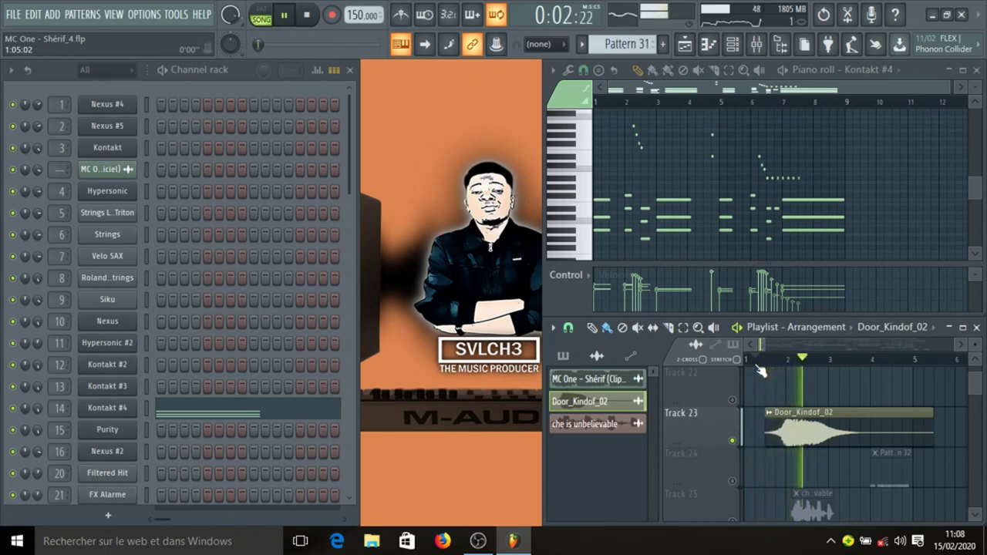
key(space)
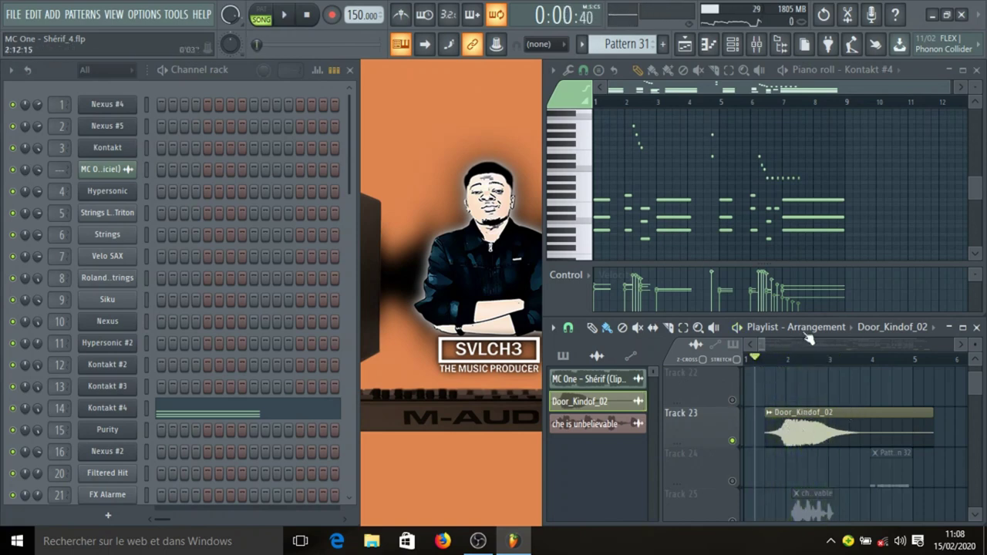
- Show the source samples in the RELICT-Samples 96kHz_24bit pack's 01_Impacts_Hits folder and preview Door_Kindof_01
click(781, 44)
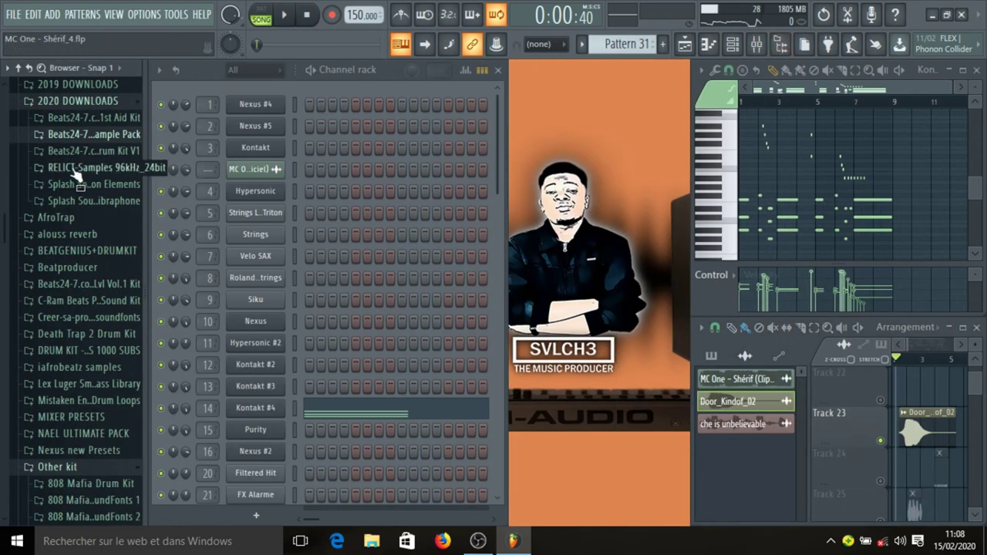
scroll(76, 176, up, 2)
click(82, 265)
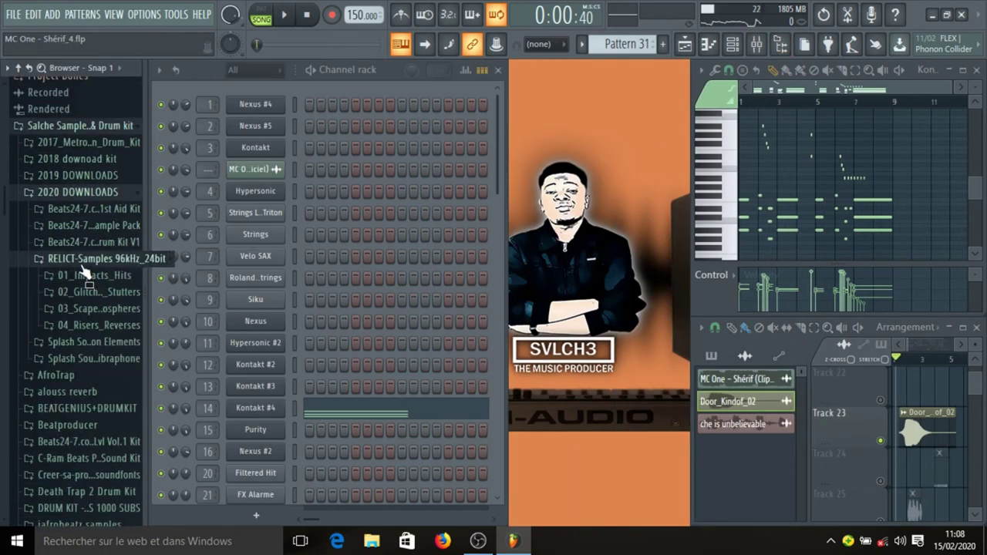
click(89, 276)
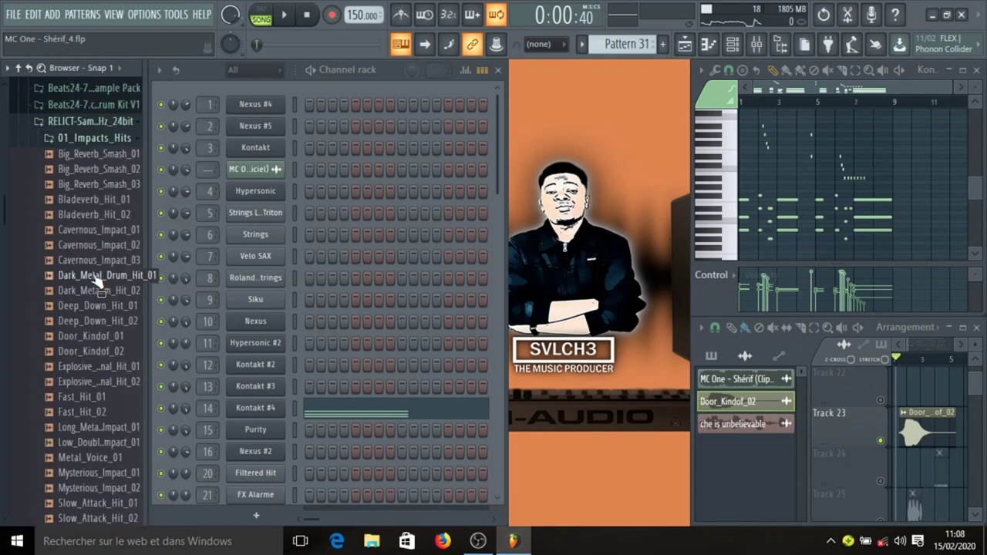
click(98, 337)
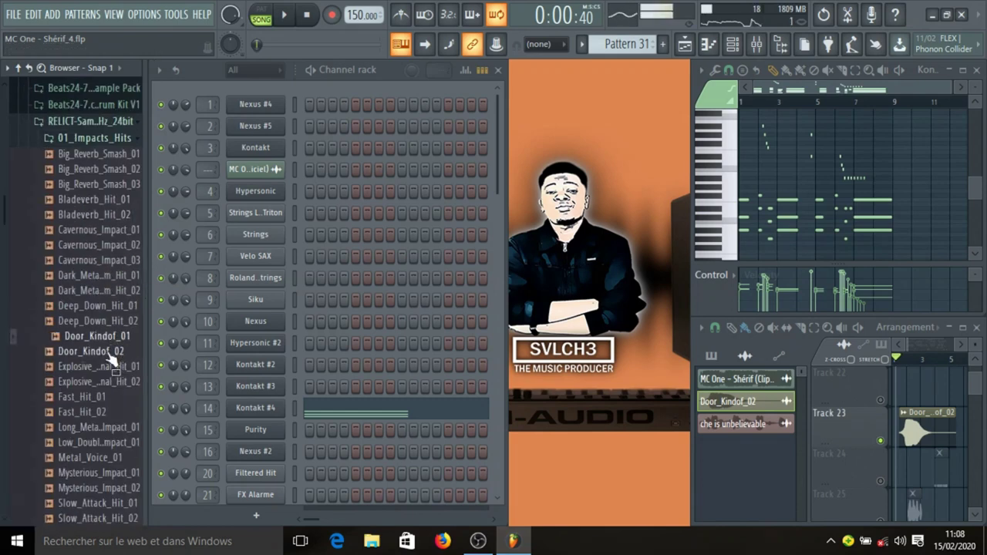
- Collapse the sample pack and 2020 DOWNLOADS folders, bring Tracks 23 to 25 into view and close the browser
click(93, 140)
scroll(88, 147, up, 4)
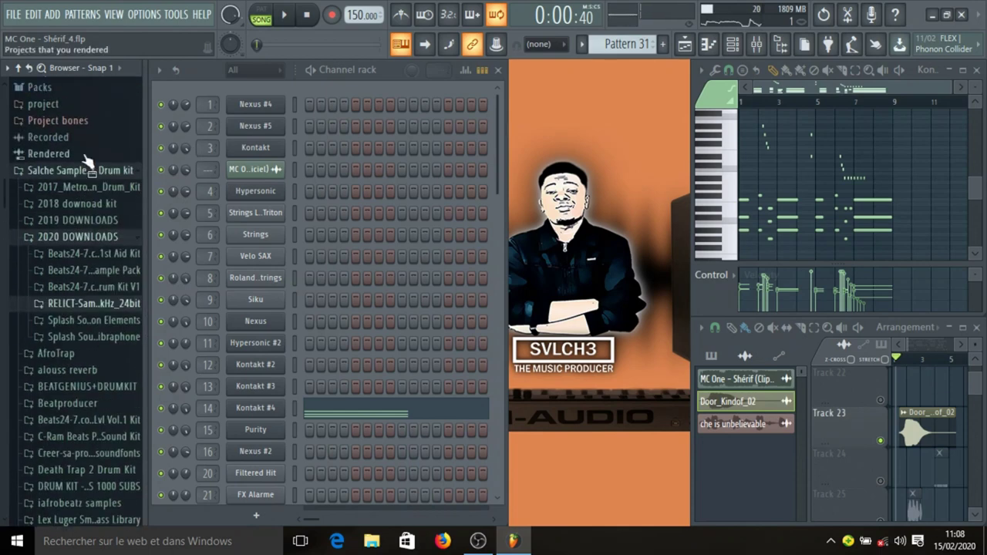
click(93, 240)
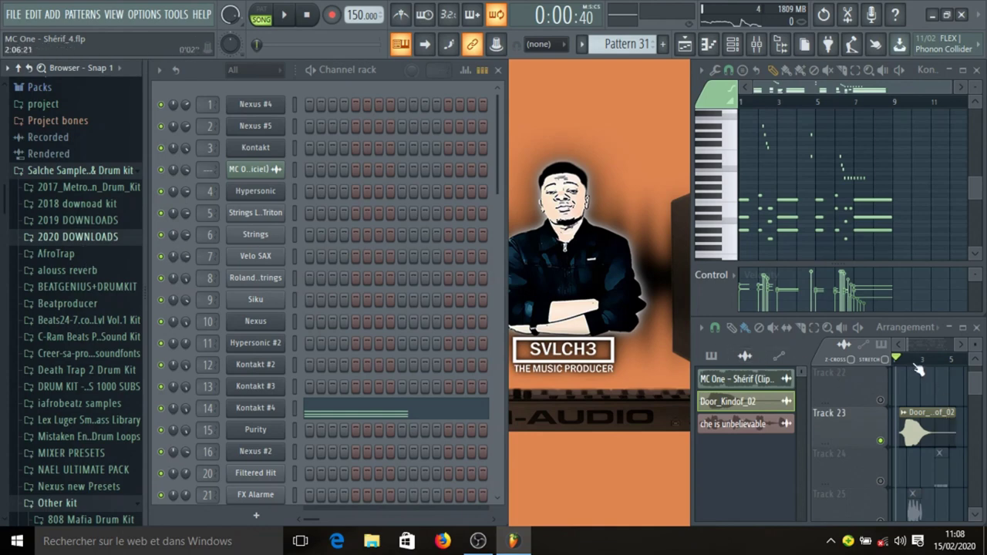
scroll(916, 367, down, 4)
scroll(932, 393, down, 2)
scroll(935, 396, up, 1)
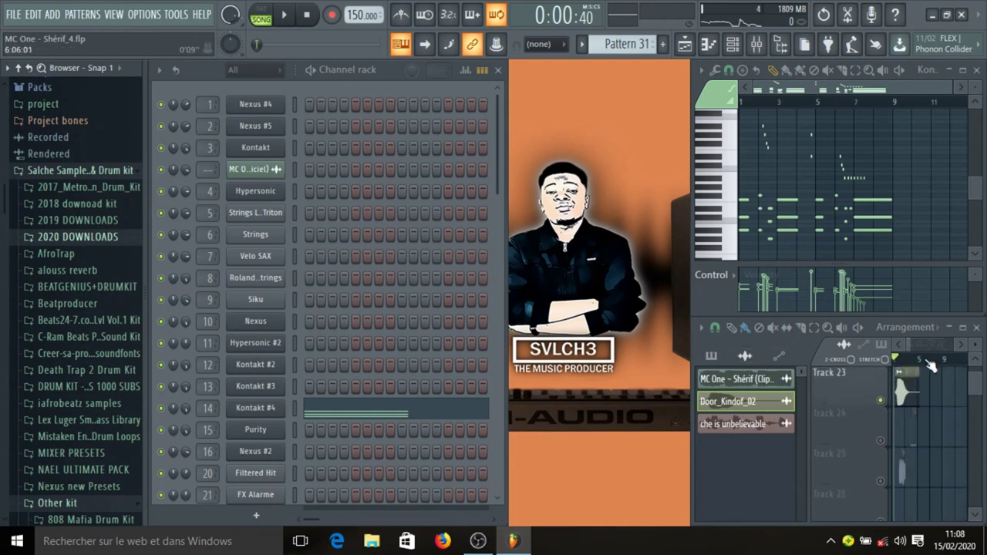
click(781, 45)
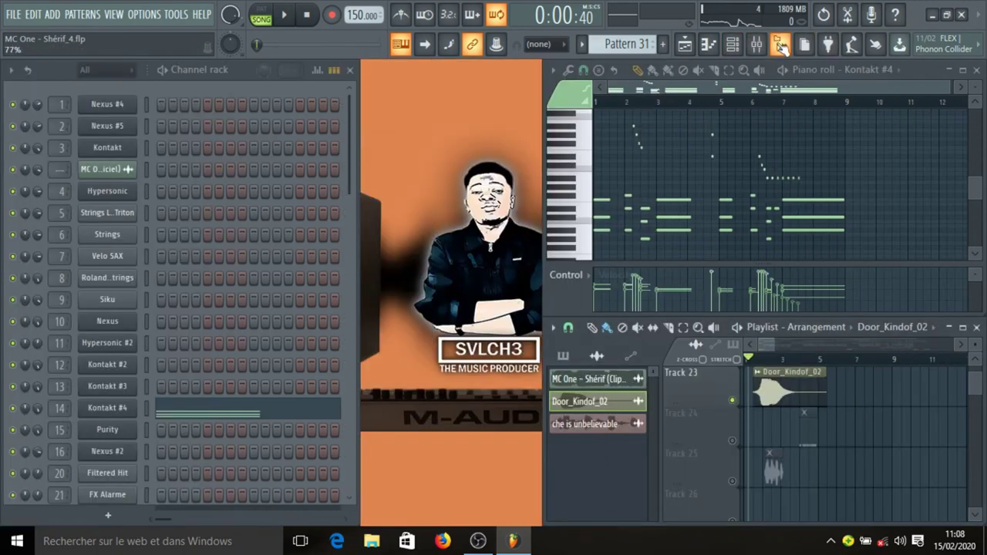
- Unsolo Track 23, select Pattern 32 on Track 24, and play its WE_Close drum channels together
click(733, 441)
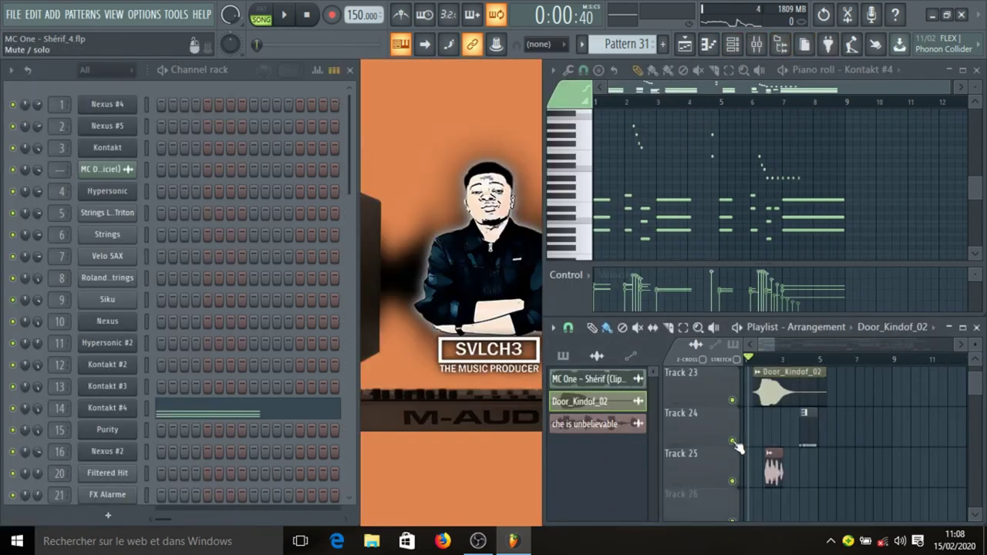
click(808, 438)
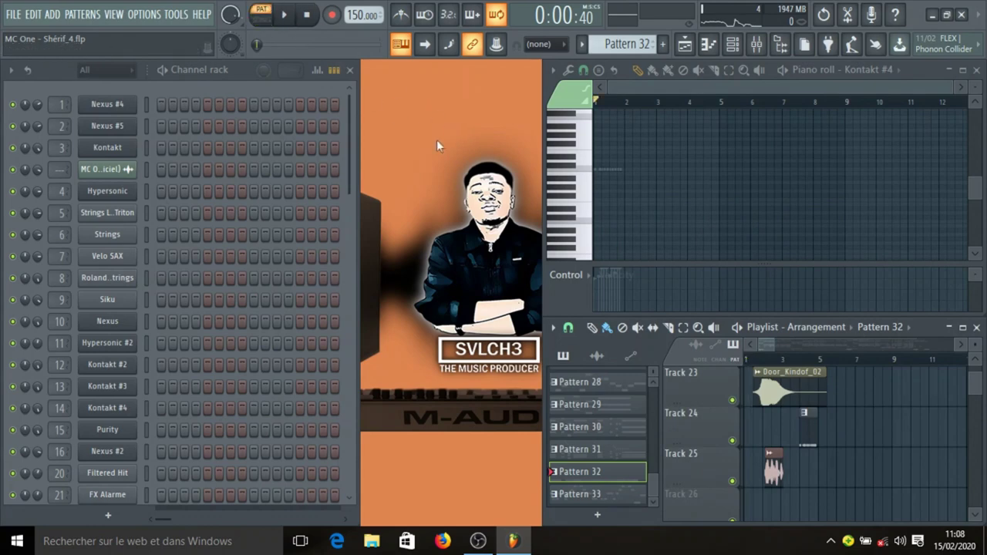
scroll(232, 217, down, 7)
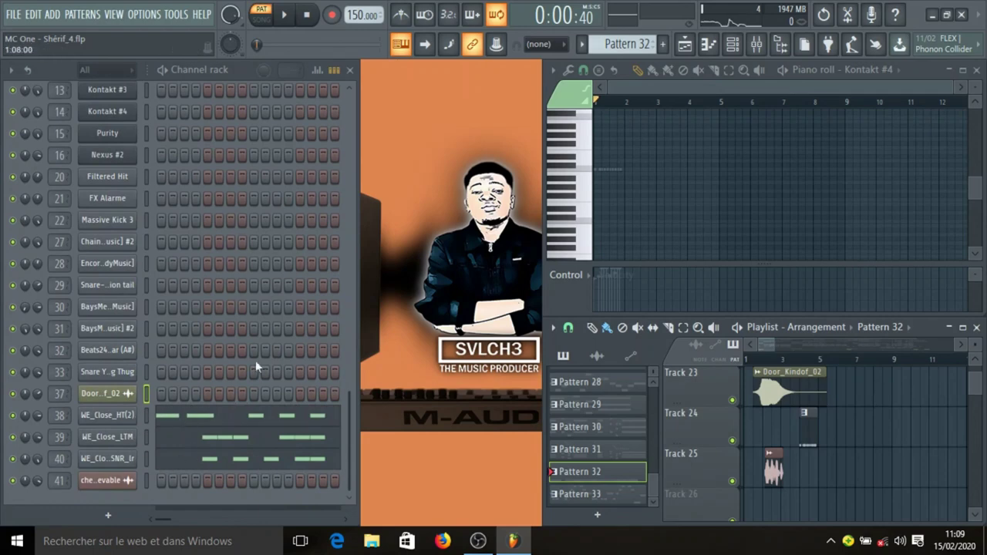
key(space)
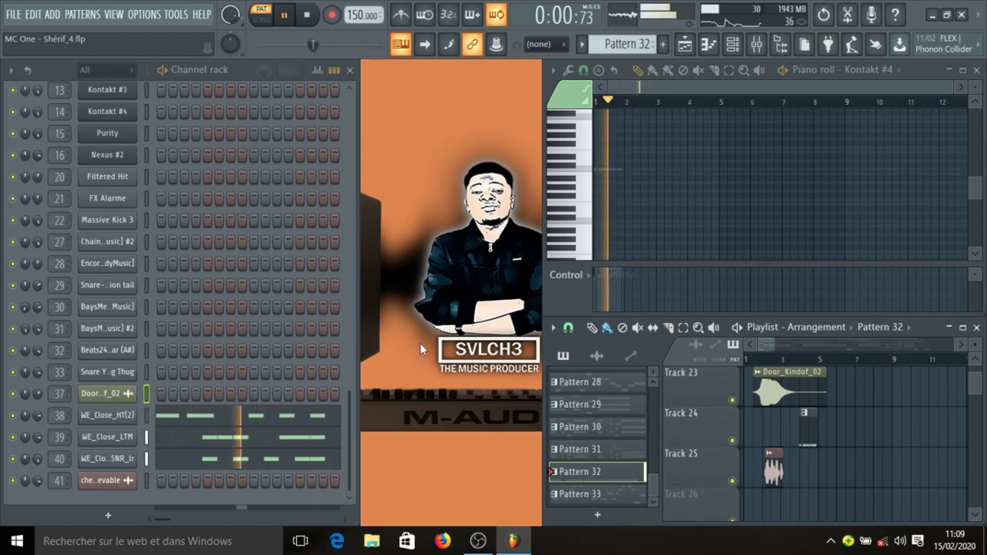
key(space)
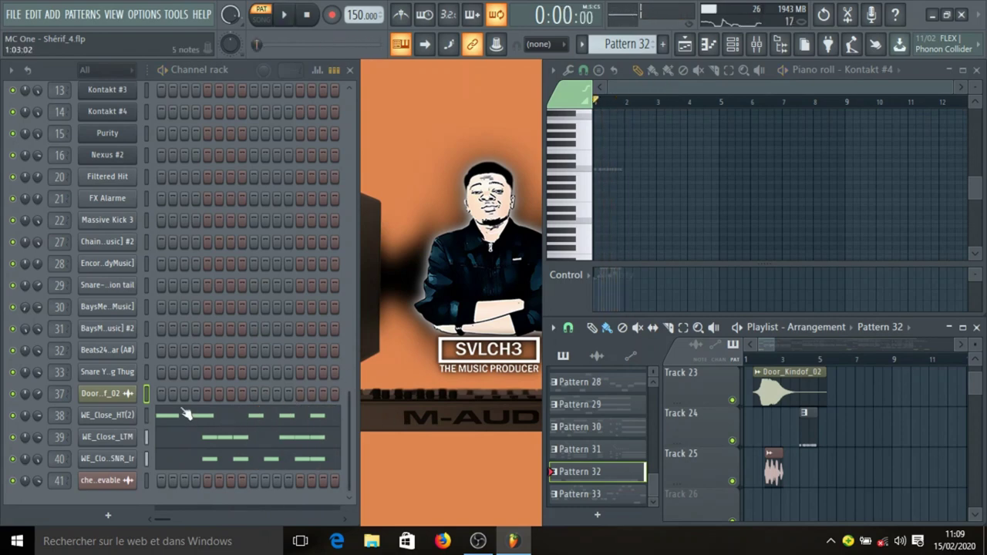
- Solo the WE_Close_HT(2) channel, show its one-bar notes in the piano roll, play them and stop
right_click(12, 420)
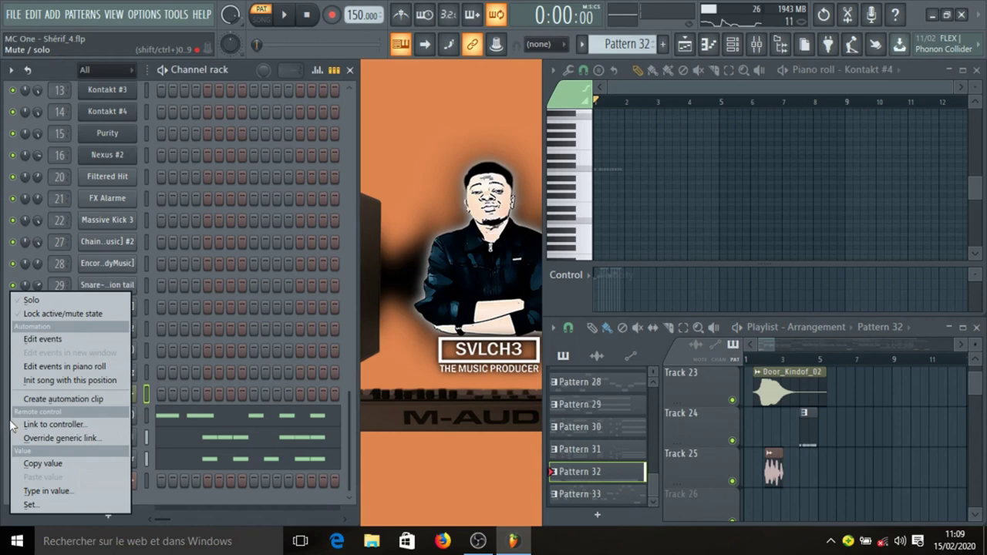
click(58, 301)
click(149, 415)
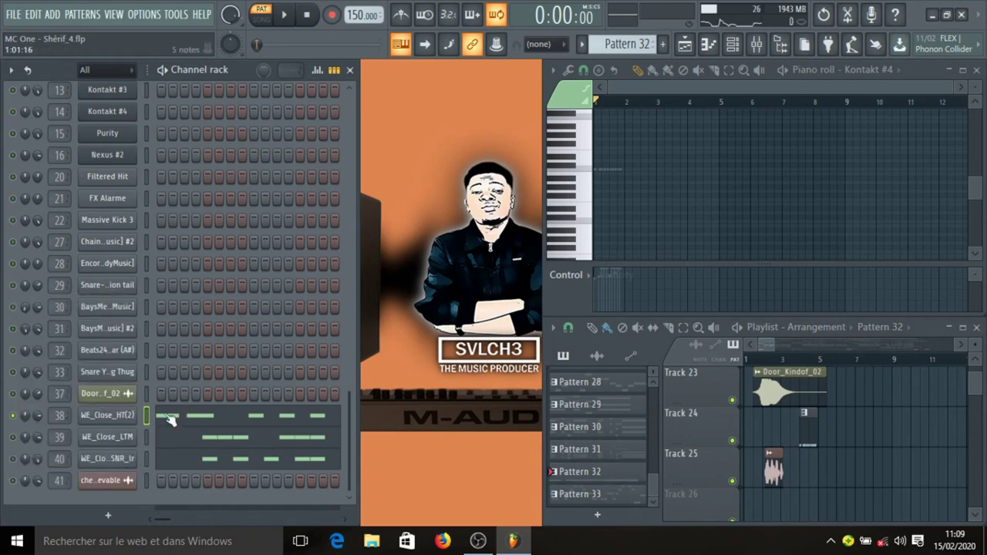
click(208, 419)
key(space)
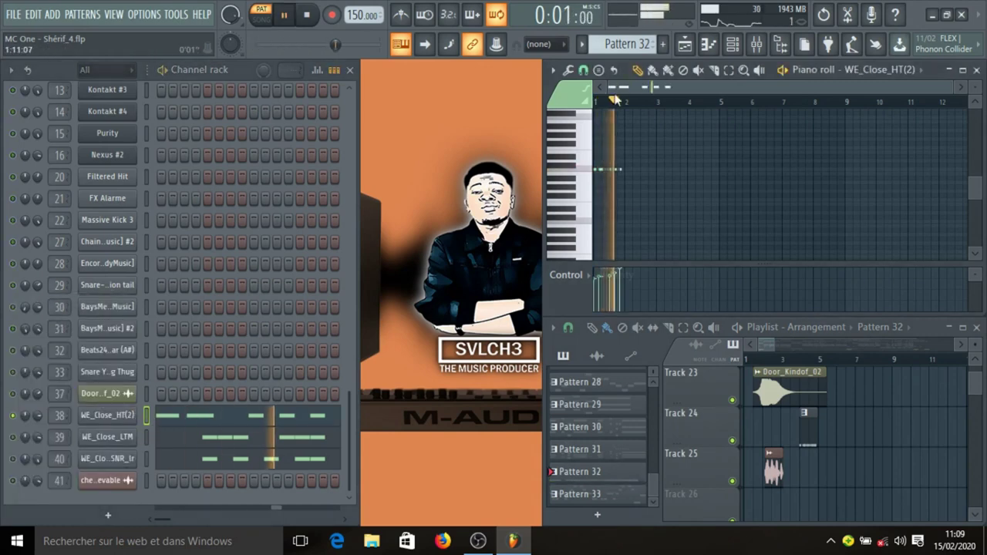
scroll(610, 102, up, 5)
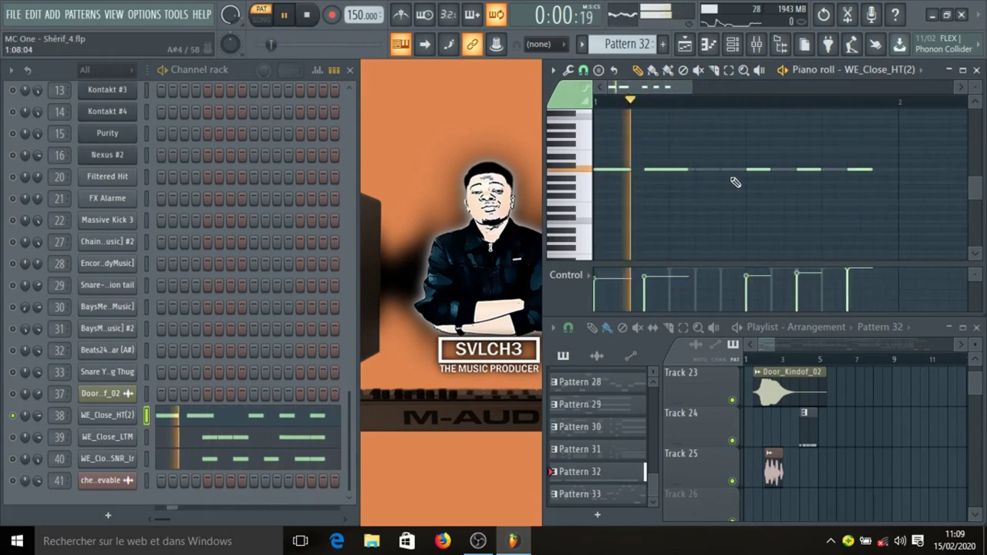
key(space)
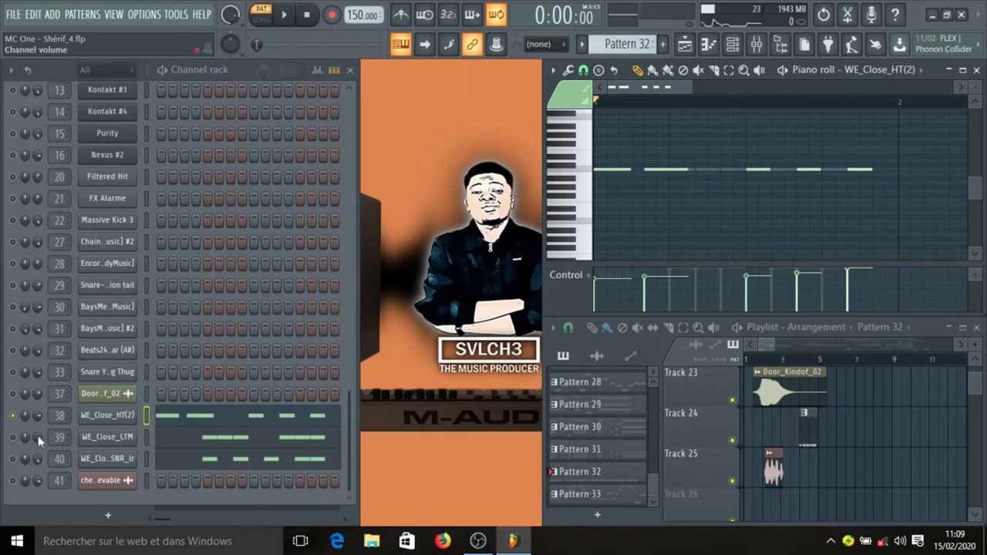
- Solo WE_Close_LTM, play its notes while showing them in the piano roll, and display their note pan values
click(13, 415)
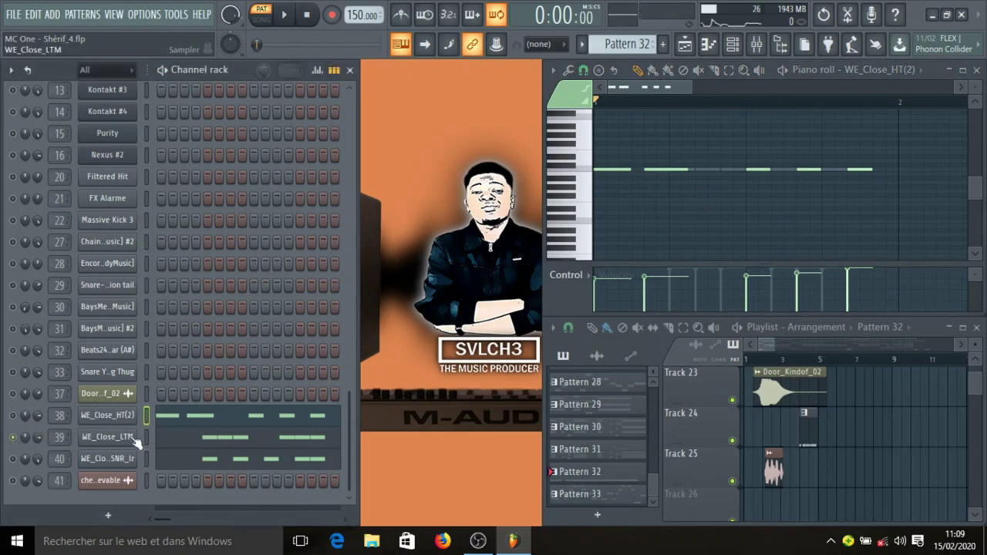
key(space)
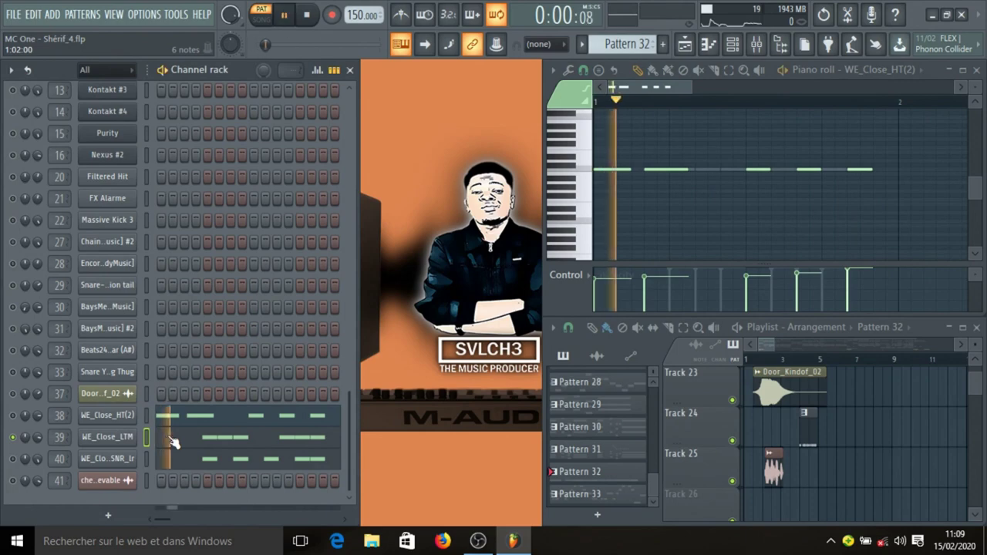
click(177, 441)
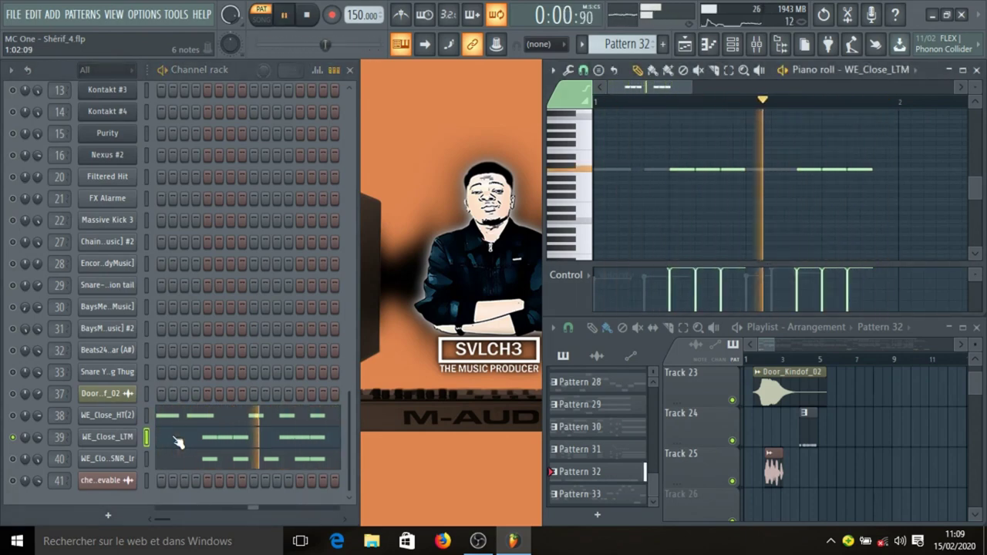
key(space)
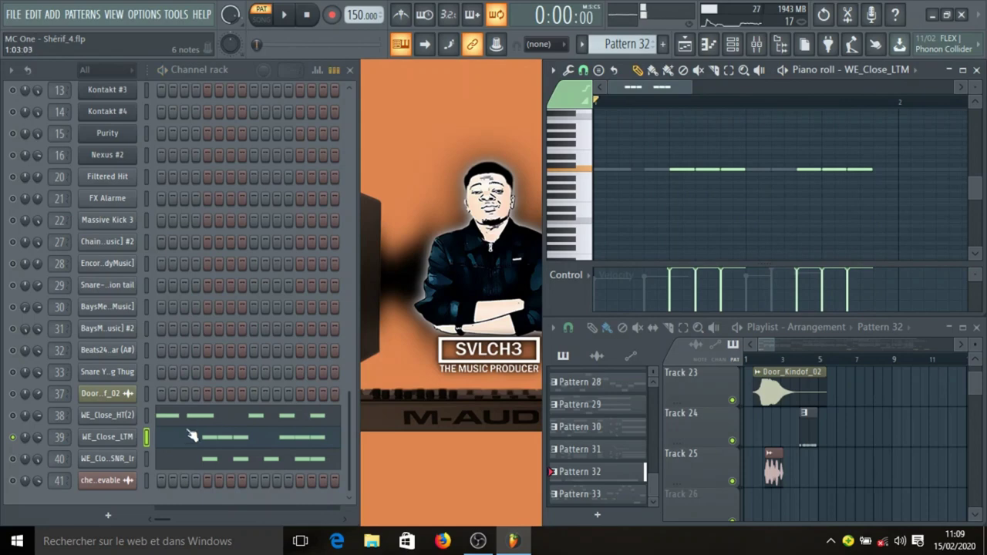
click(580, 281)
click(573, 303)
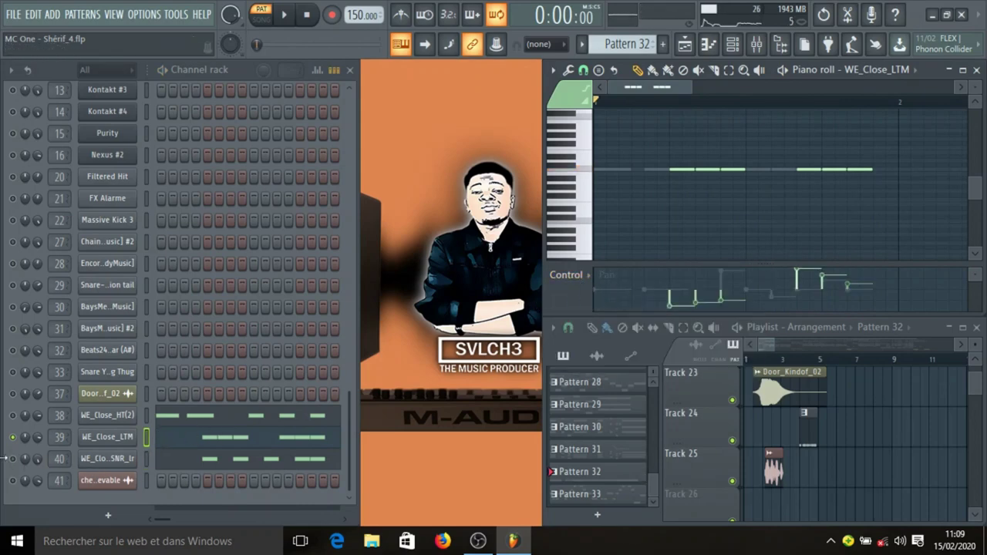
- Solo the WE_Close_SNR_Ir channel, play its notes while showing them in the piano roll, and display their note velocities
click(150, 457)
click(181, 464)
key(space)
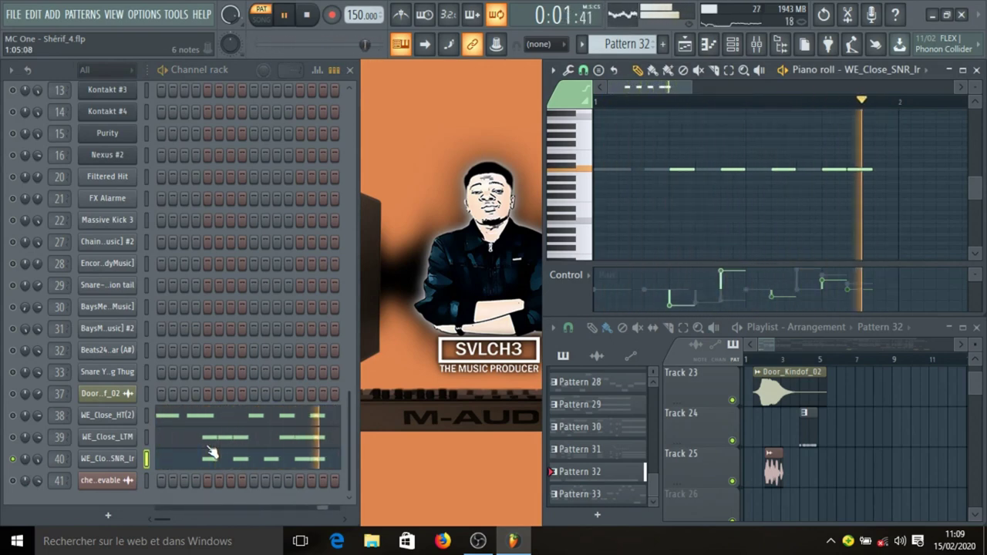
key(space)
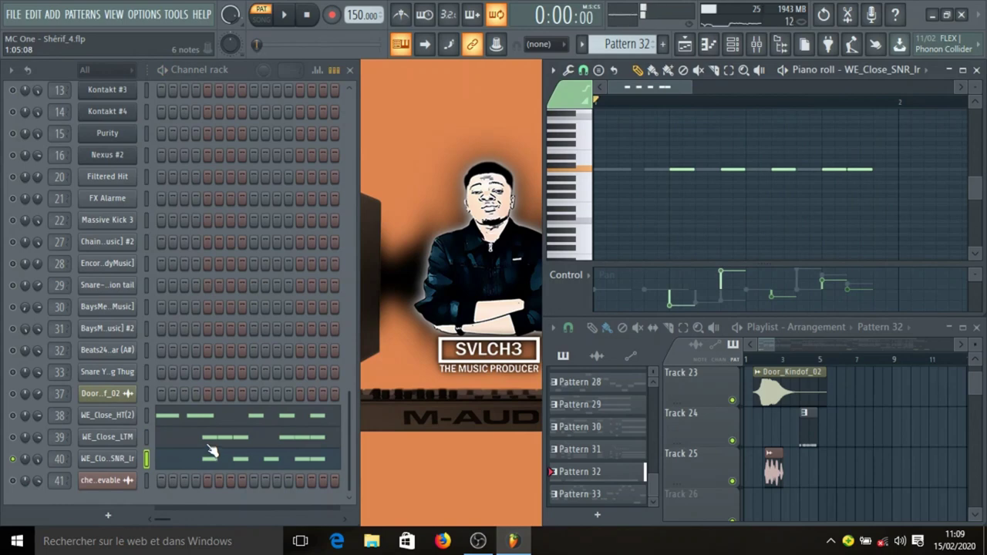
click(583, 284)
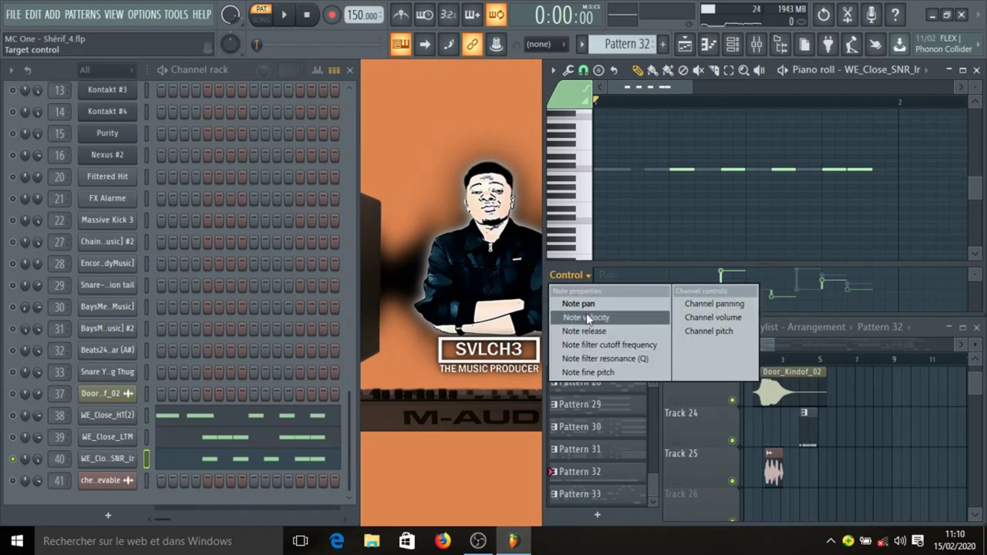
click(586, 312)
- Select the che is unbelievable clip on Track 25, place the song position at its start, and unsolo the channels
scroll(842, 444, down, 1)
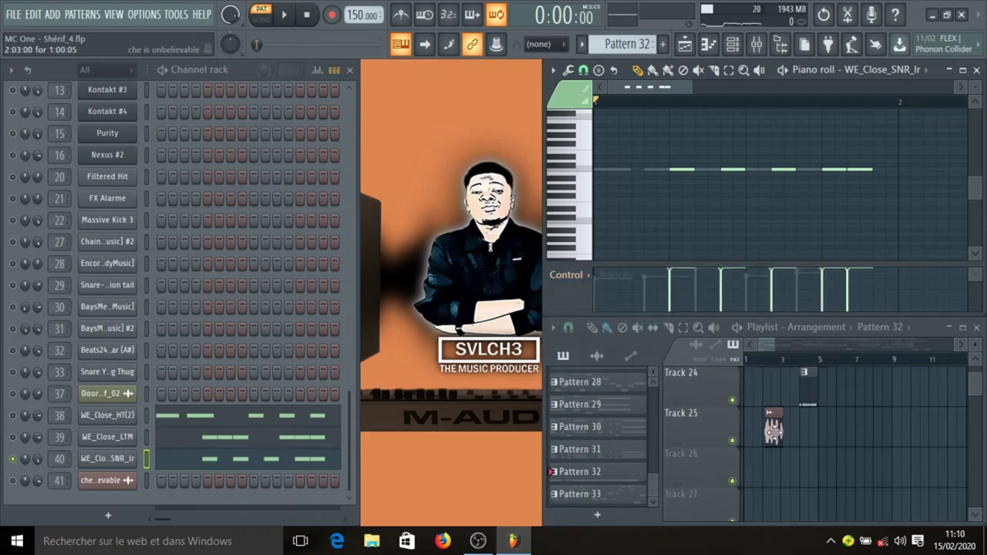
click(774, 432)
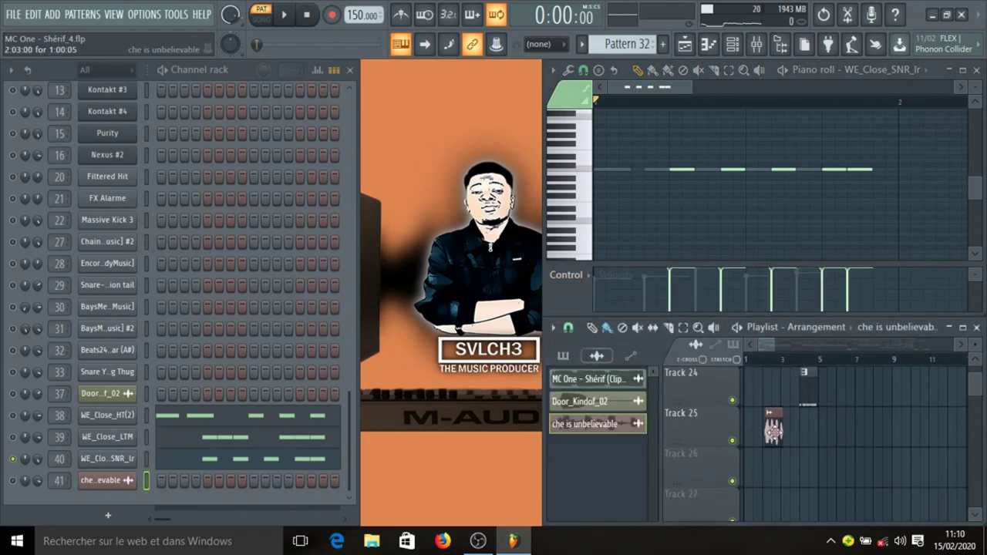
click(764, 367)
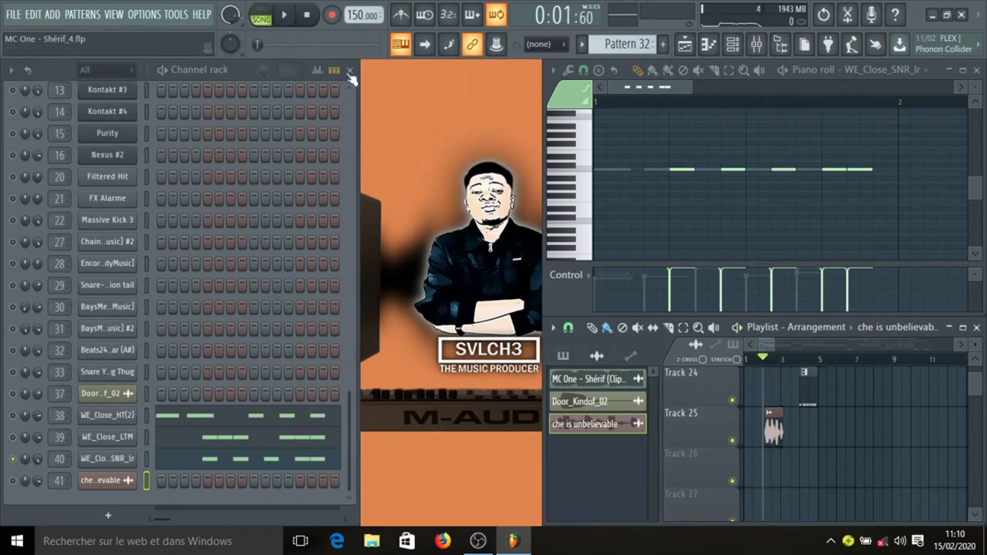
right_click(12, 461)
click(33, 301)
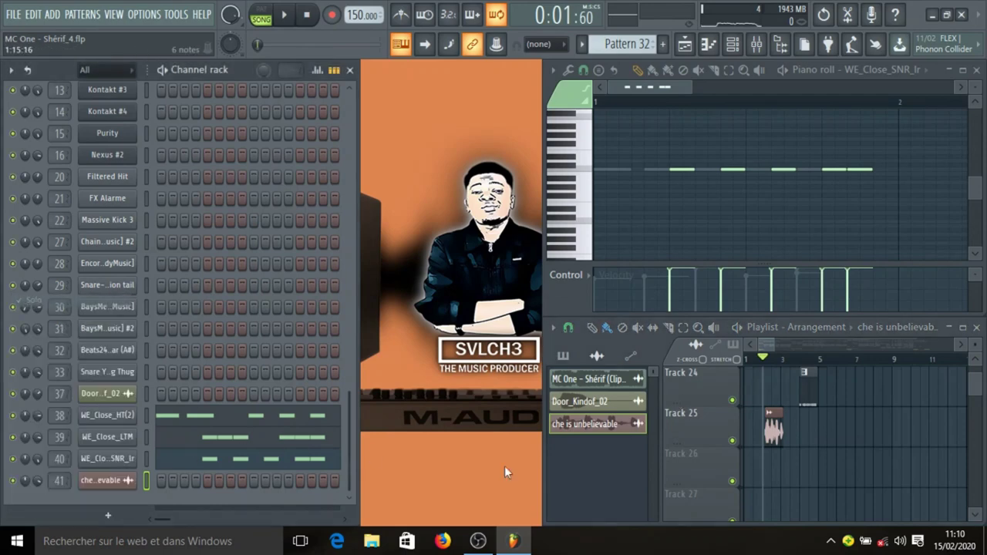
- Solo Track 25, play its audio clip, and select the che is unbelievable insert in the mixer
right_click(732, 441)
key(space)
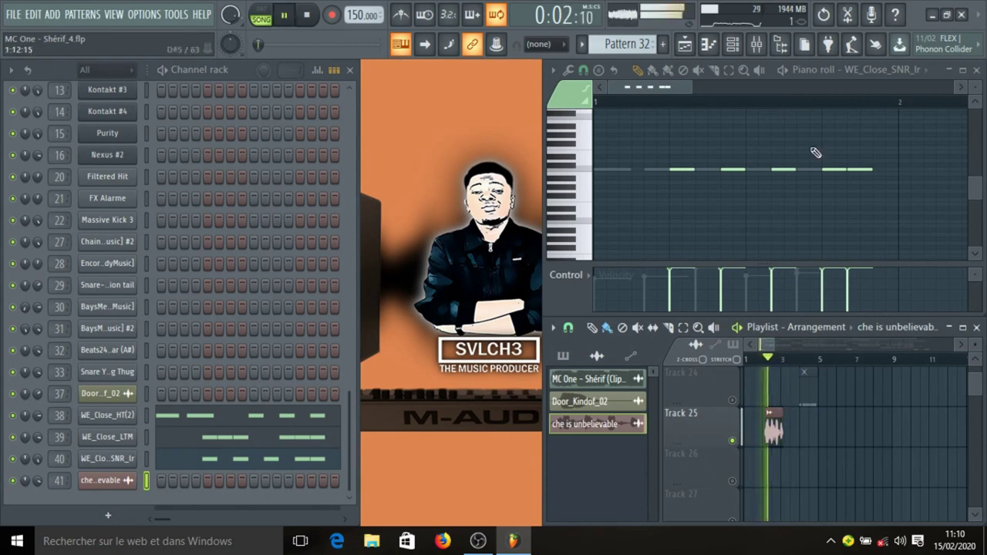
key(F9)
key(space)
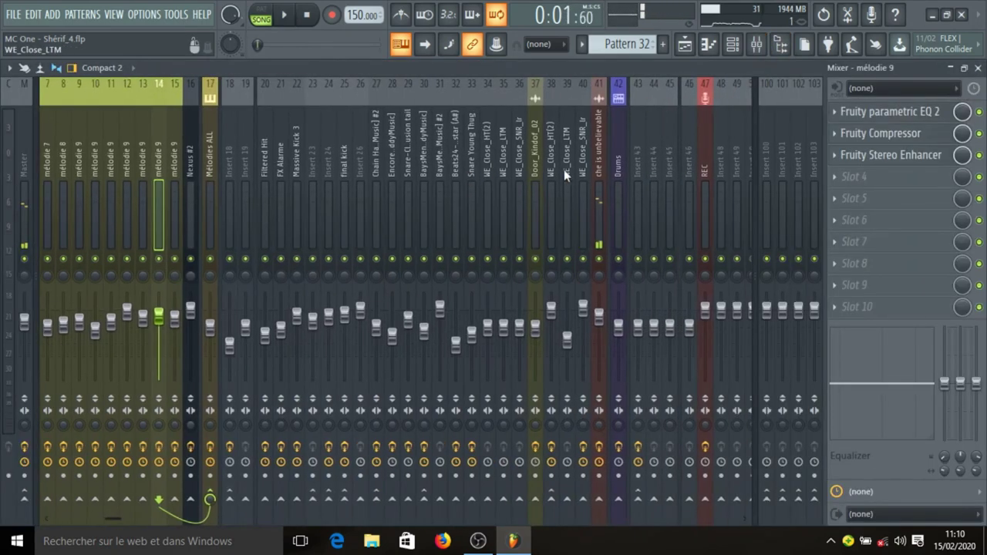
click(598, 172)
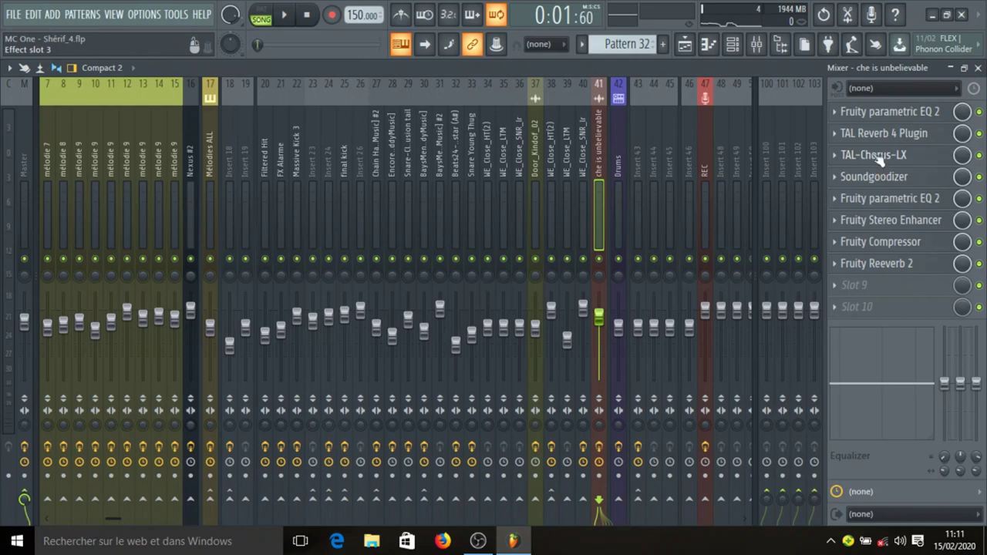
- Examine the settings of the first Fruity parametric EQ 2 and TAL Reverb 4 on the che is unbelievable insert
click(894, 114)
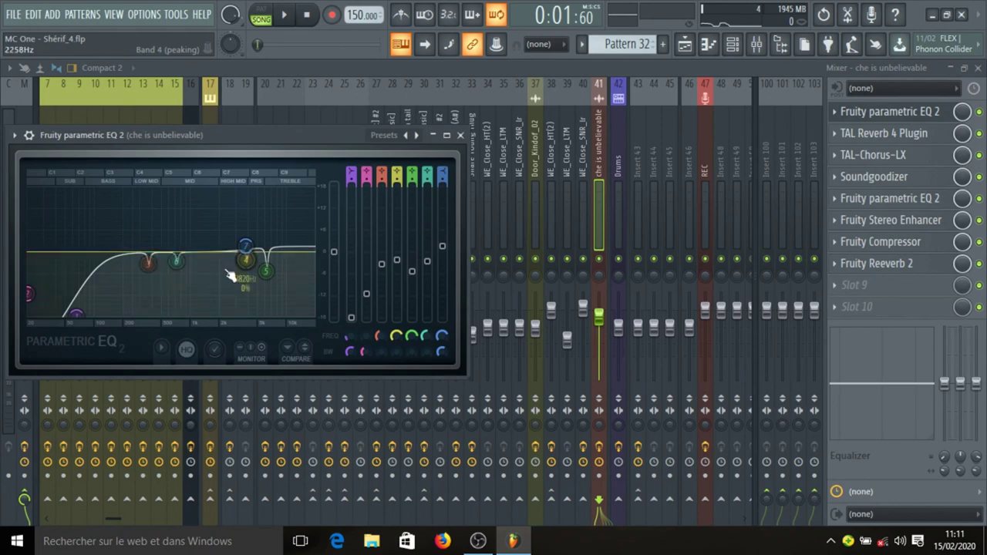
click(461, 135)
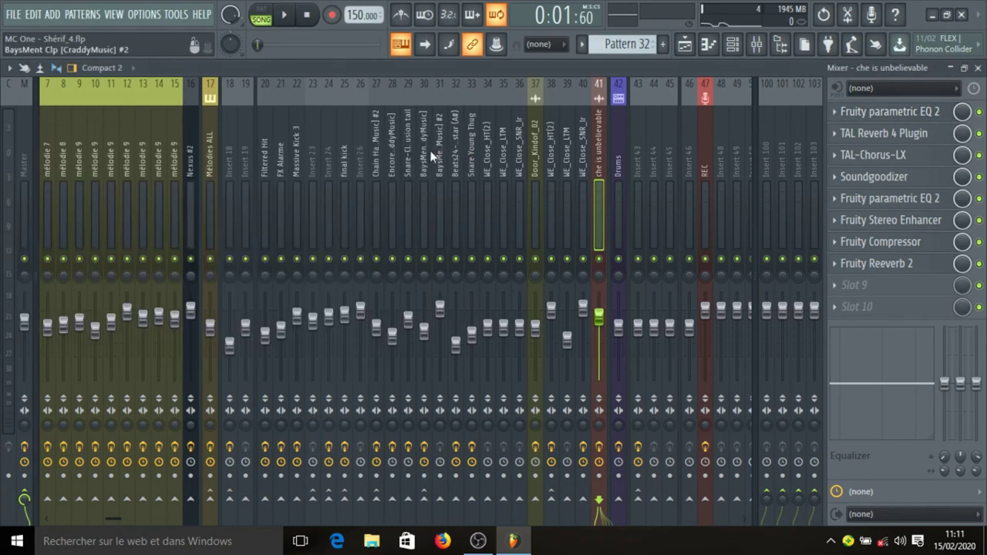
click(910, 135)
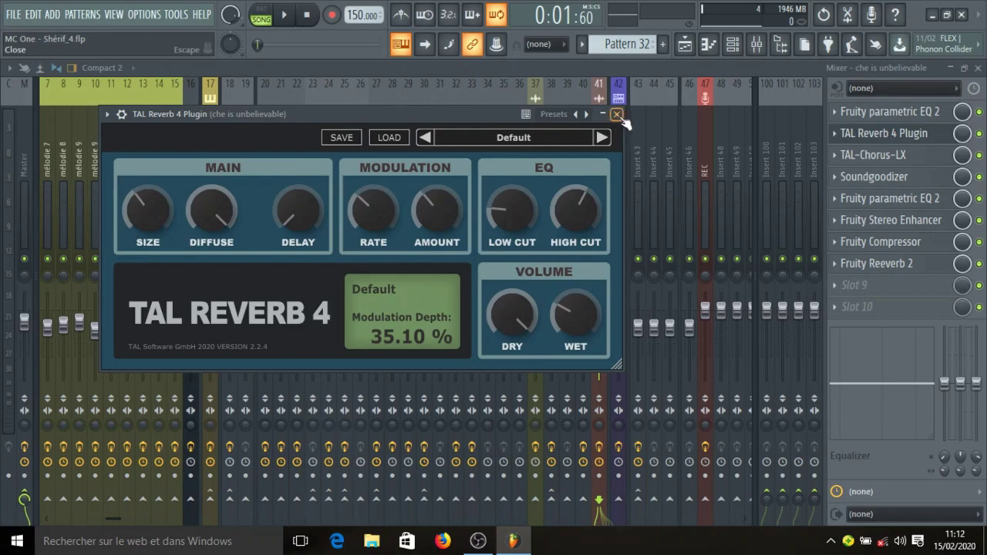
mouse_move(145, 207)
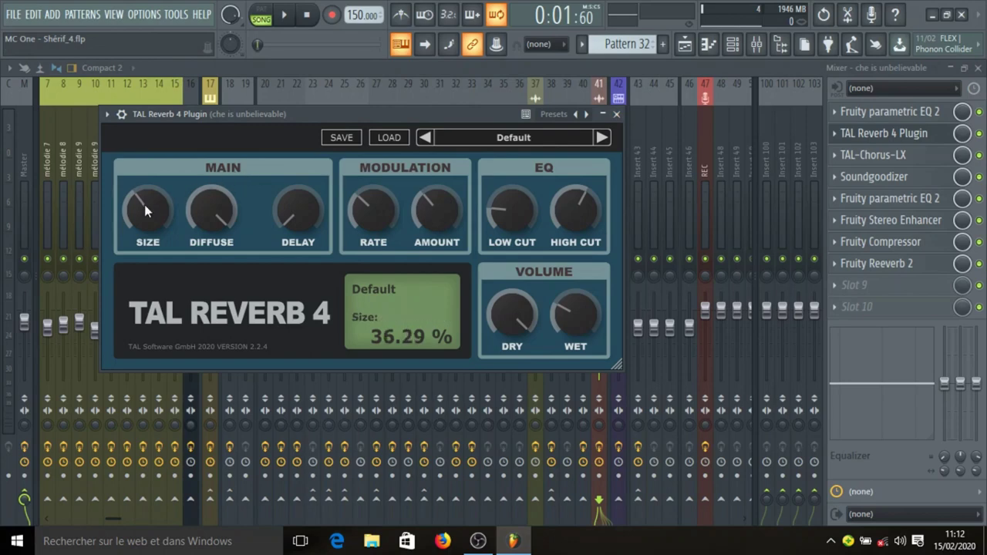
click(616, 114)
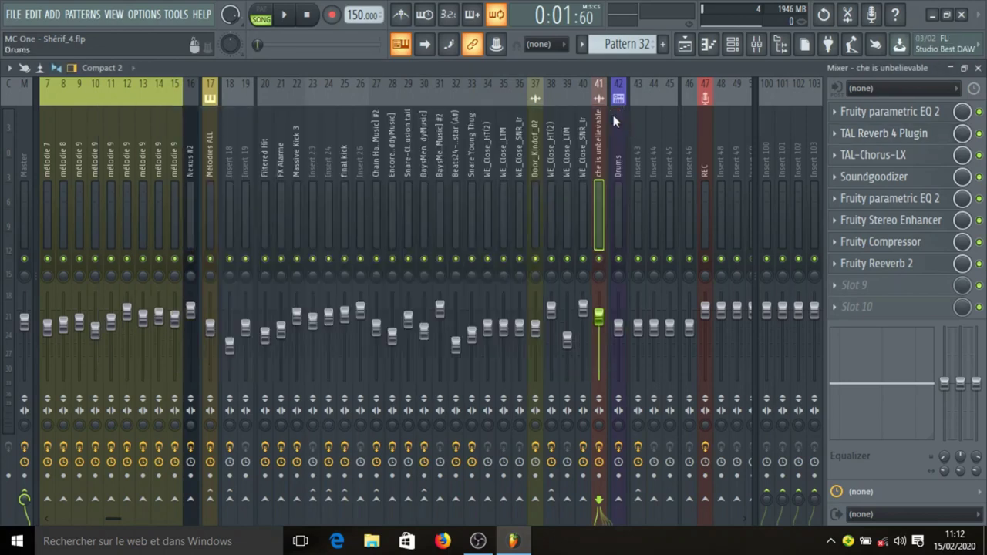
- Solo the first EQ's effect slot, enable TAL Reverb 4 again, and play the clip through these two effects
right_click(978, 112)
click(979, 131)
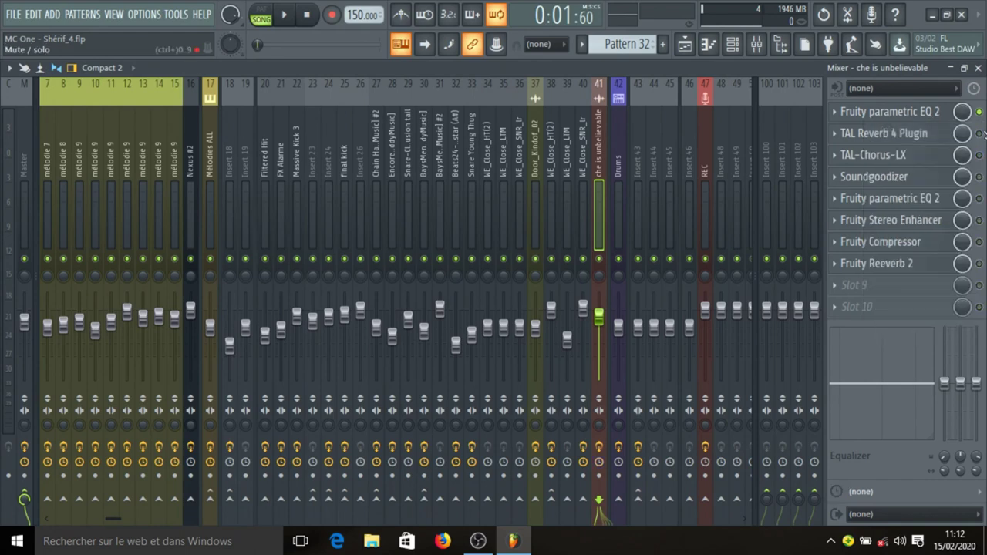
click(979, 133)
key(space)
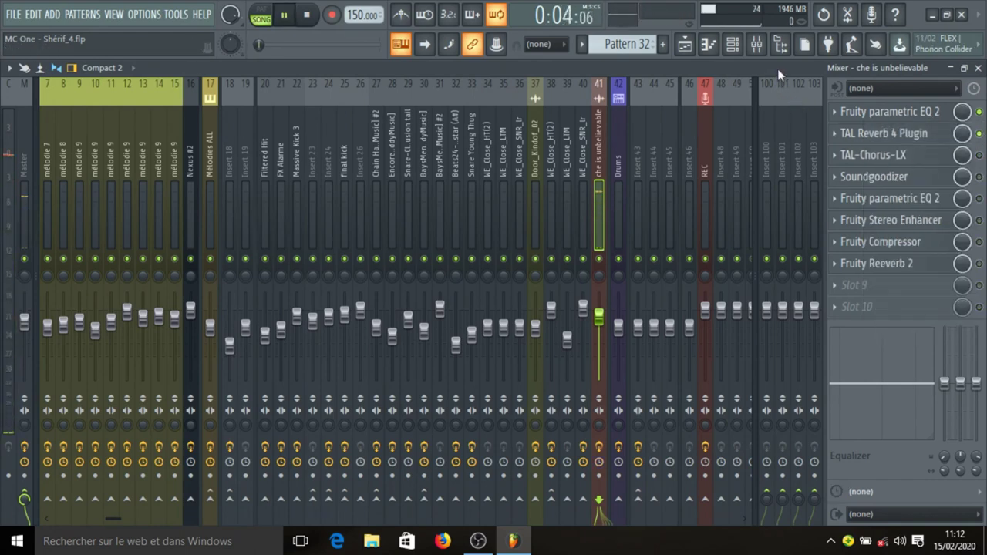
key(space)
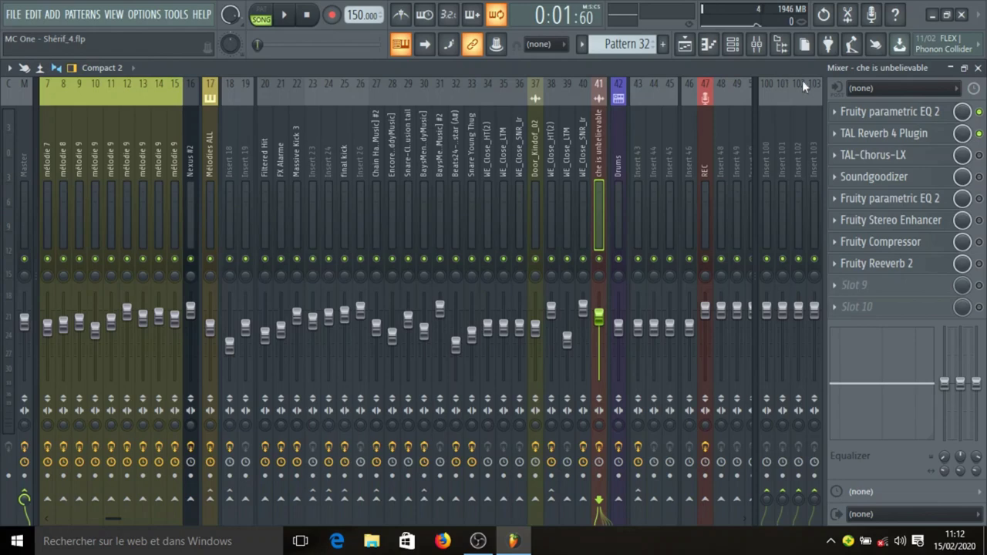
- Reopen TAL Reverb 4 to check its size setting, then close it
click(879, 139)
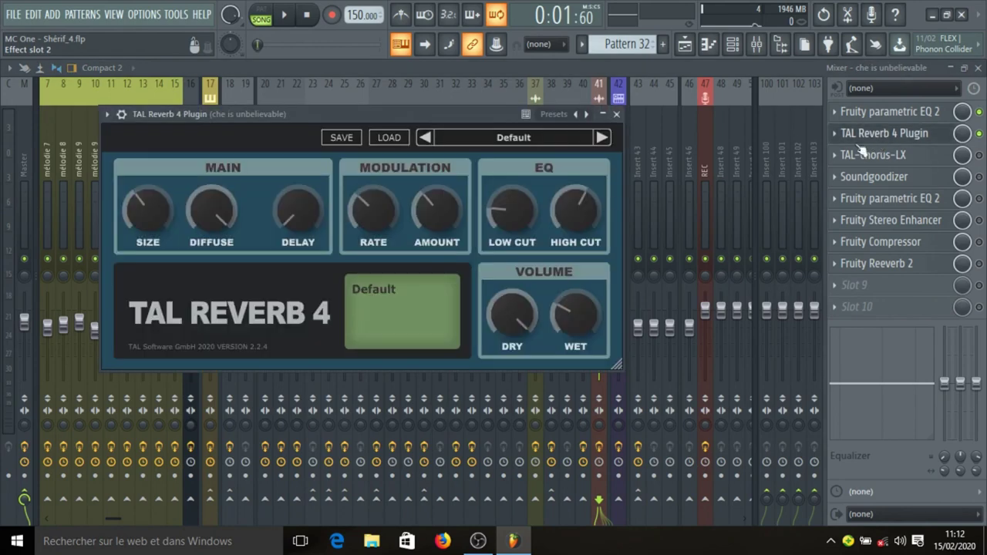
mouse_move(143, 223)
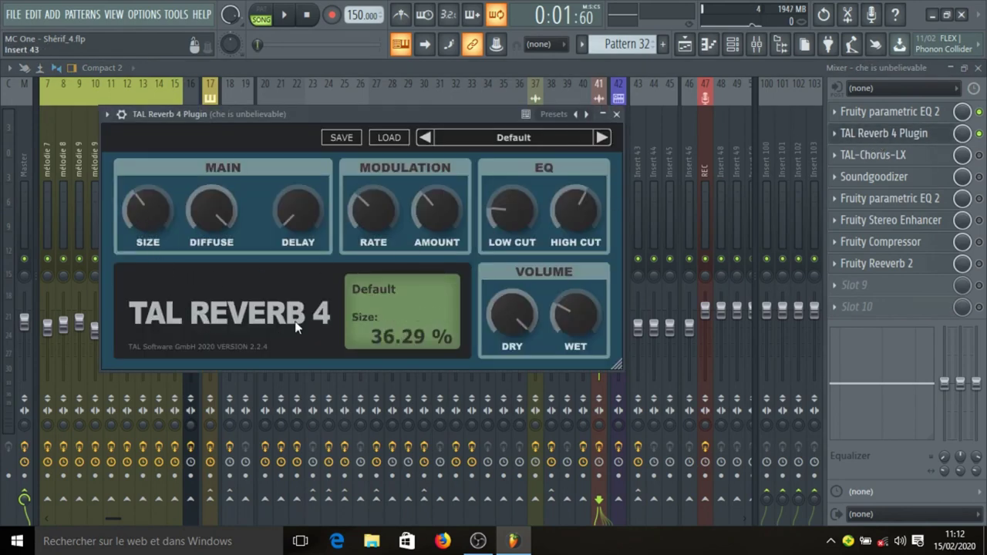
click(615, 114)
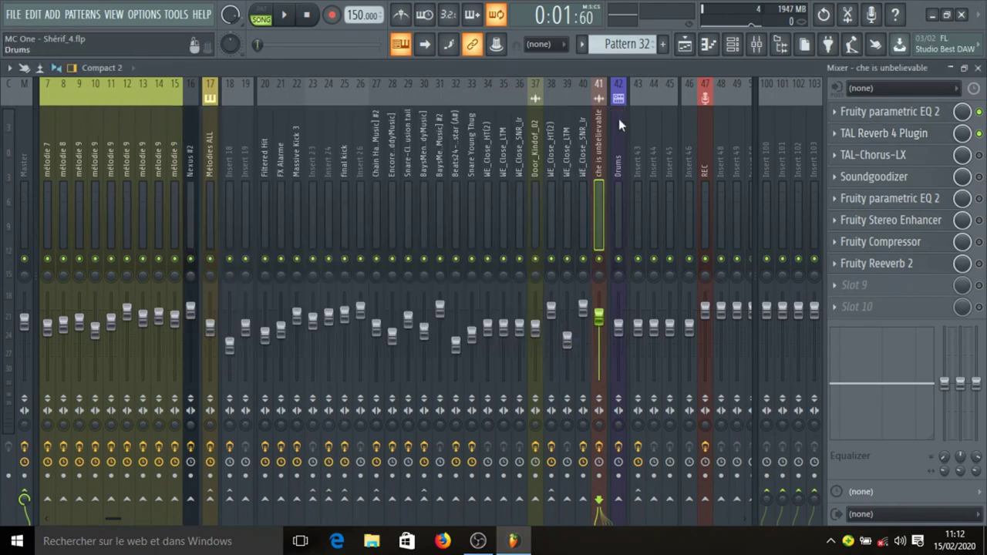
- Enable TAL-Chorus-LX, show its settings, and play the clip with the chorus added
click(978, 155)
click(892, 156)
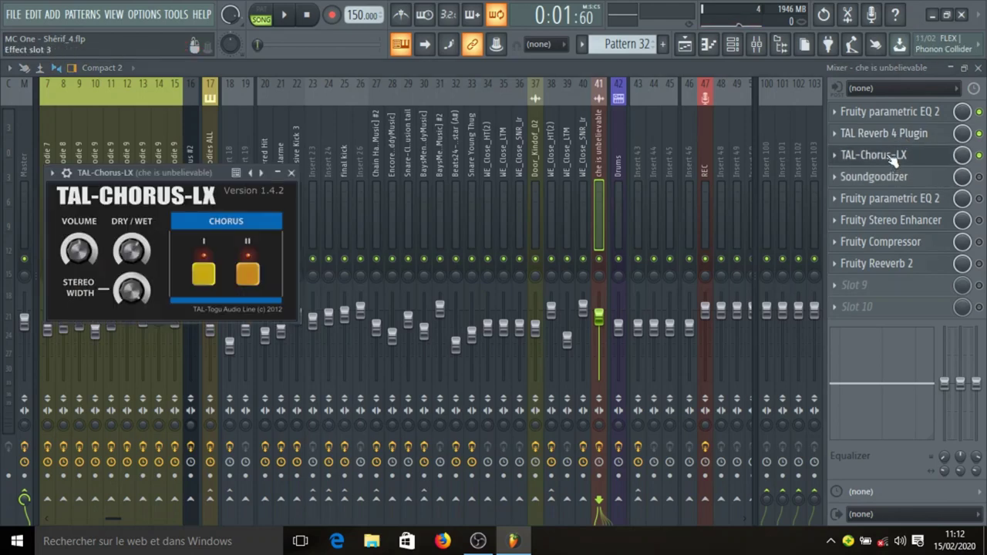
key(space)
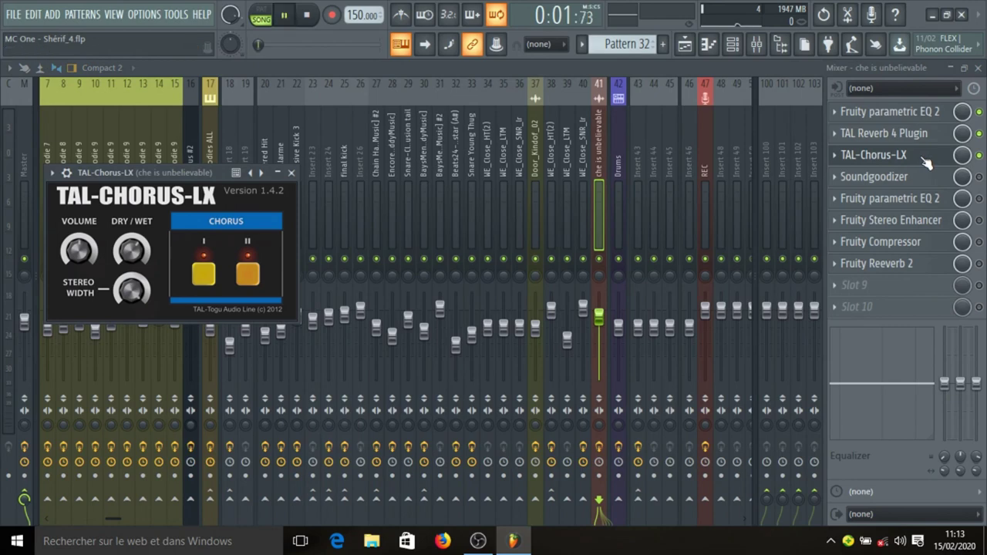
key(space)
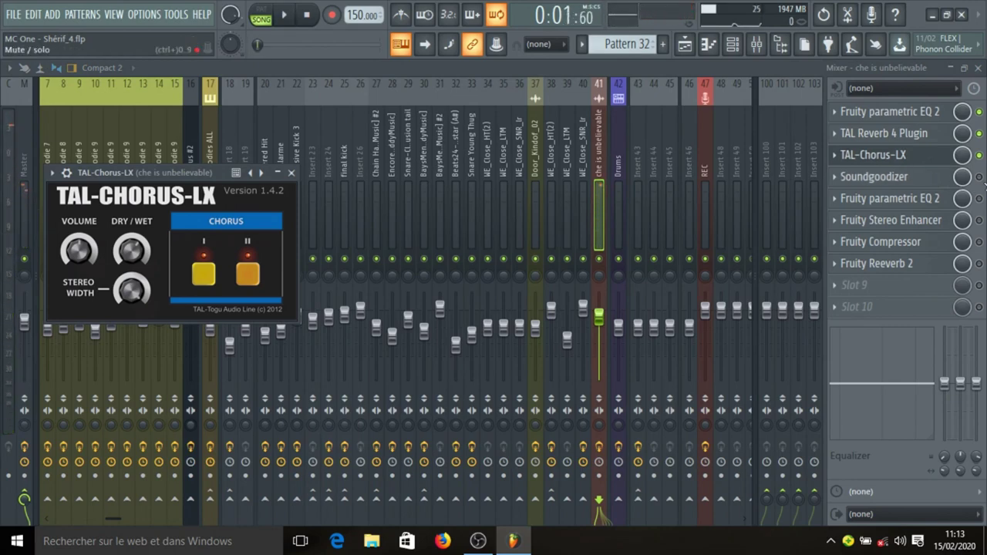
- Enable and show Soundgoodizer, move its window clear of the first mixer inserts, and play the clip through it
click(874, 176)
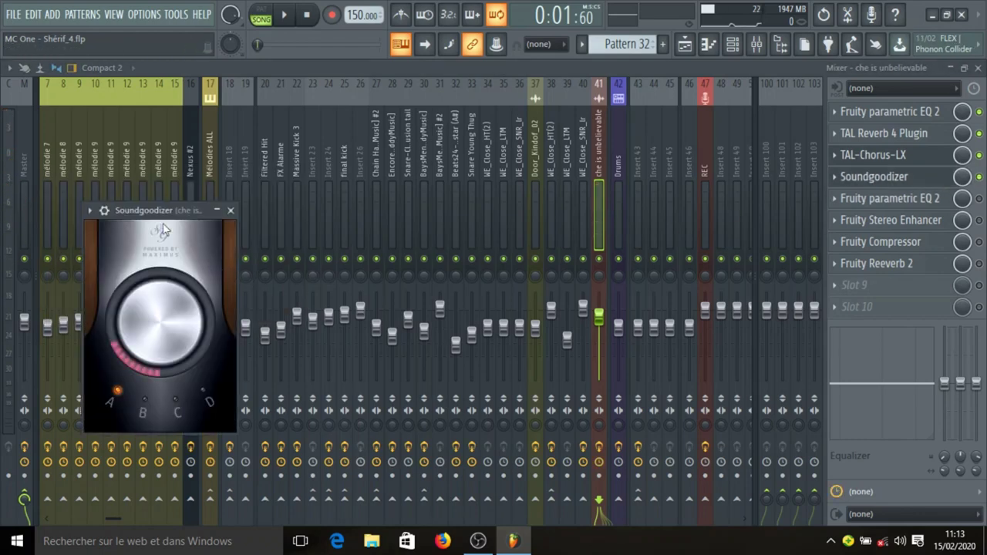
drag(164, 215, 400, 138)
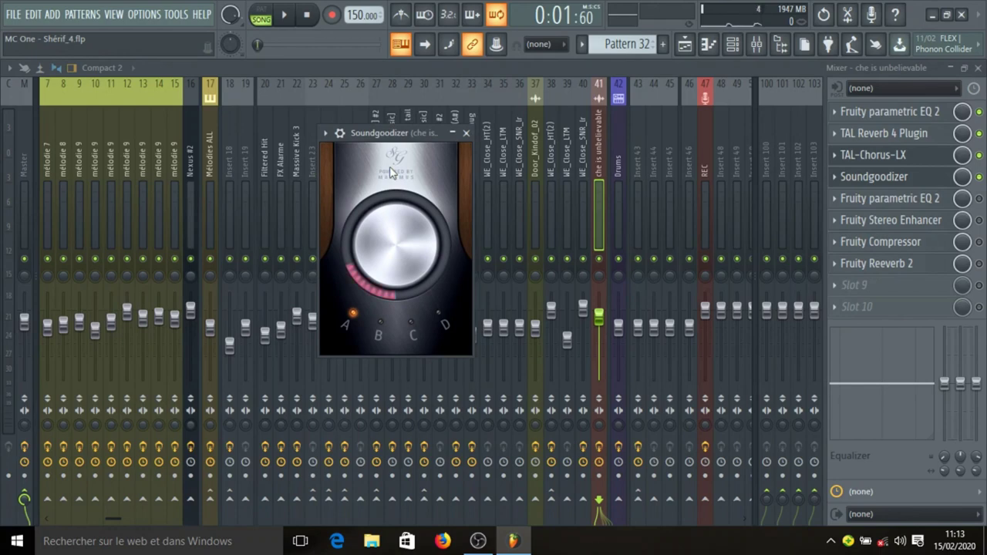
key(space)
key(space)
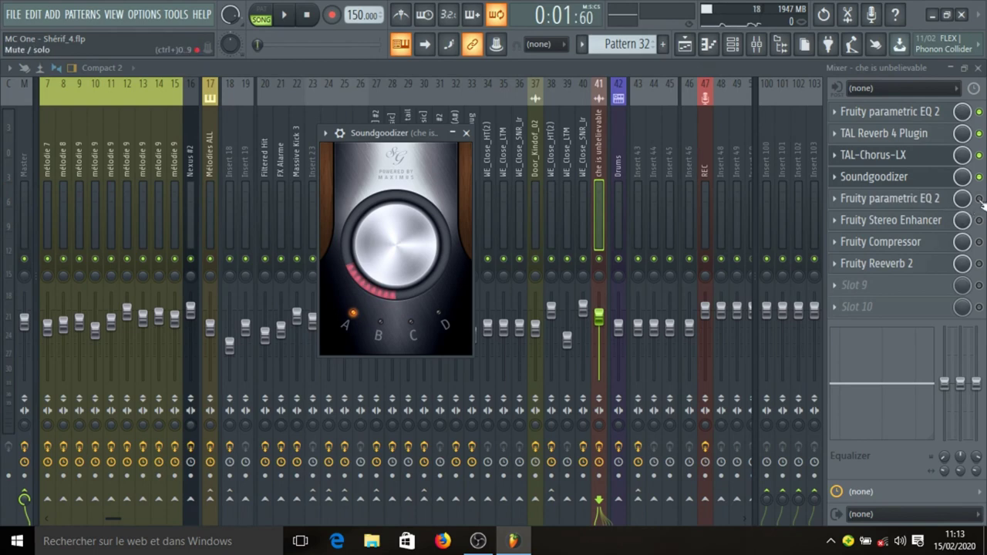
- Look again at the first Fruity parametric EQ 2 and the Soundgoodizer settings, closing each window
click(923, 114)
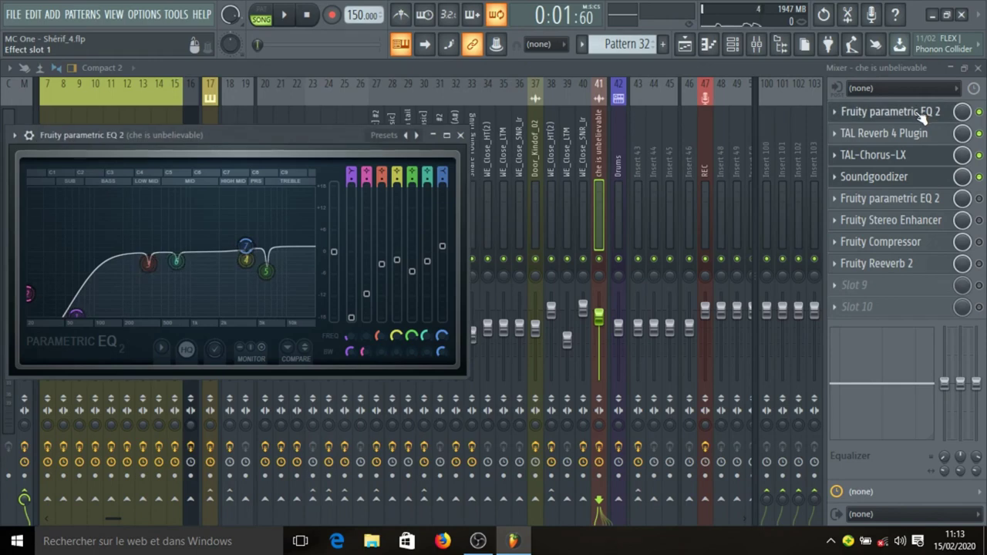
click(923, 115)
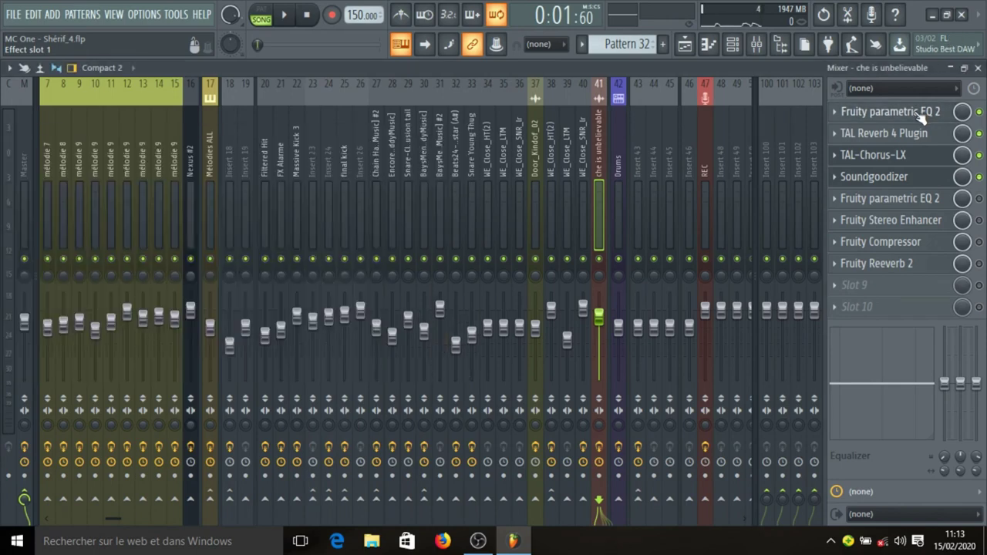
click(929, 183)
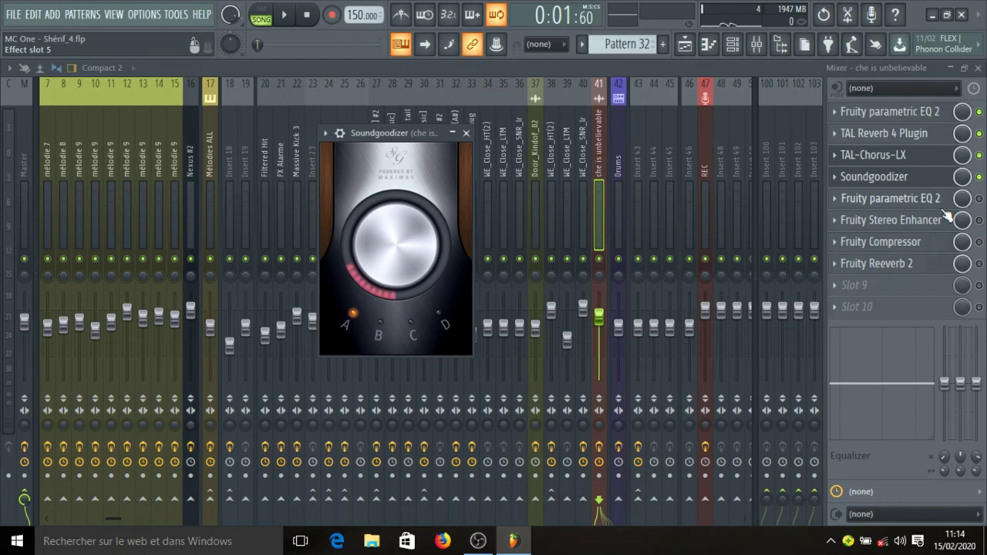
click(465, 132)
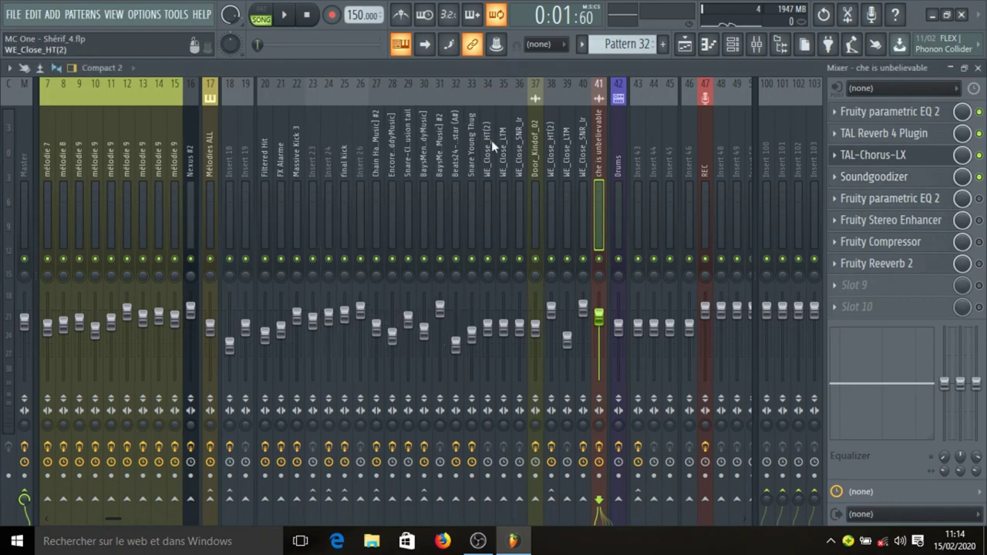
- Show the second Fruity parametric EQ 2's curve, enable and show Fruity Stereo Enhancer, and play the clip through the chain
click(928, 198)
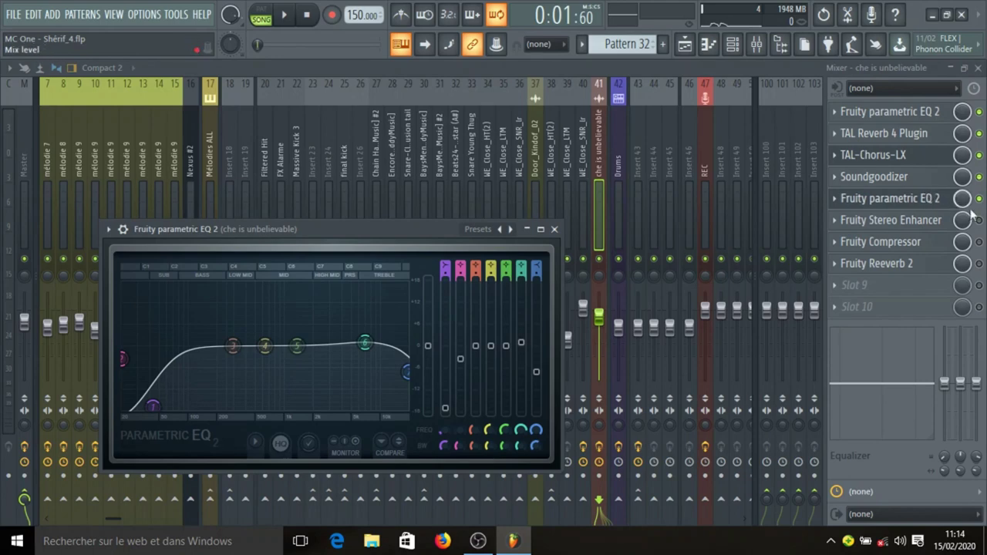
click(979, 221)
click(935, 222)
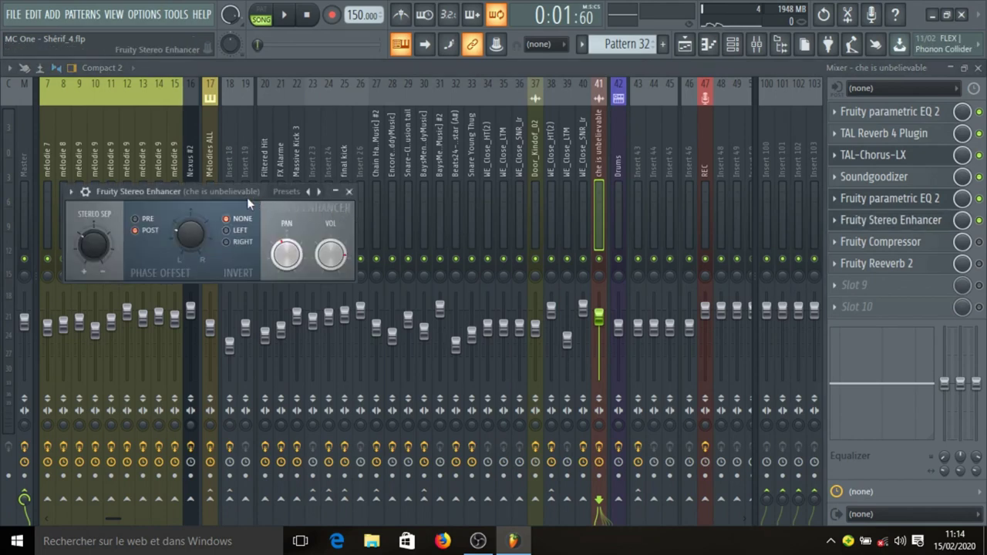
key(space)
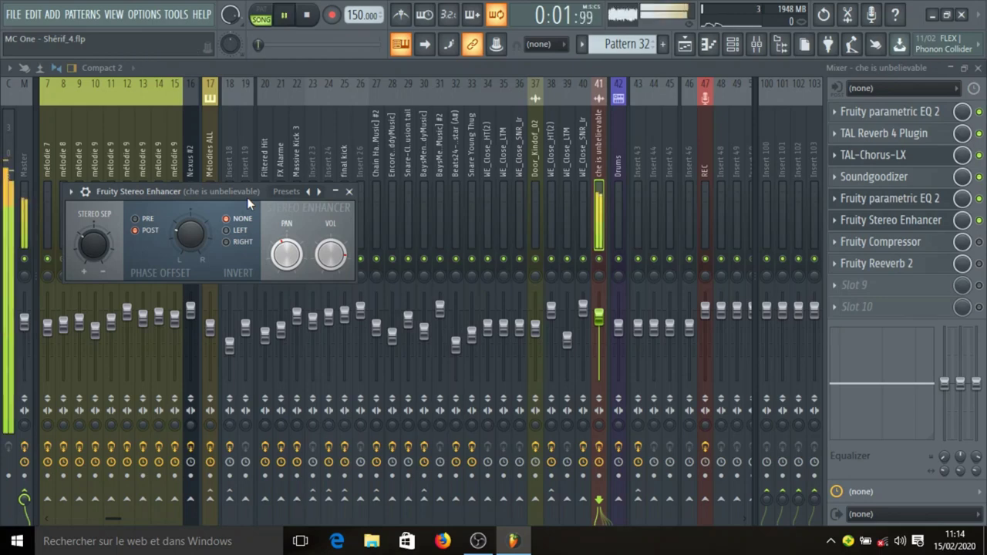
click(348, 191)
key(space)
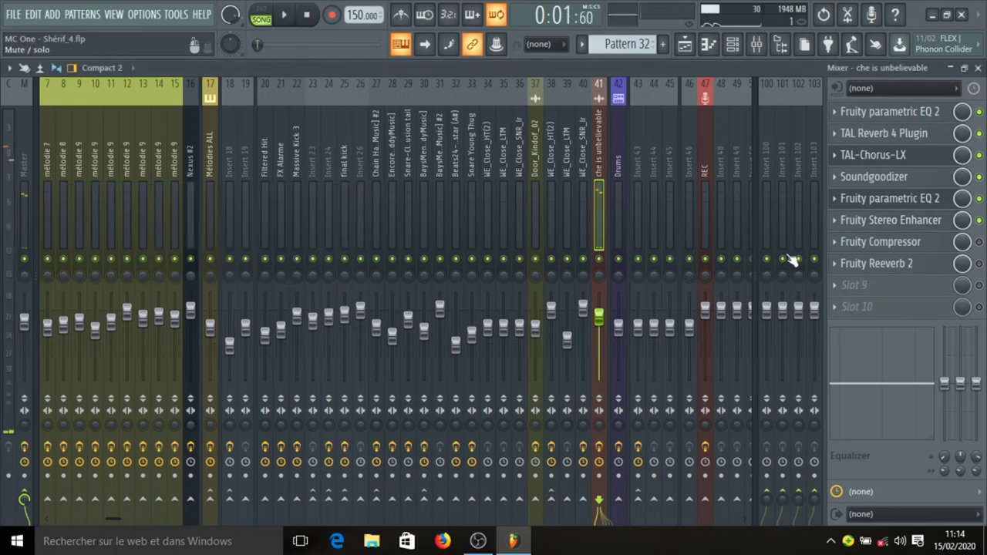
- Enable and show Fruity Compressor and Fruity Reeverb 2, closing each window, and play the clip through the full effect chain
click(920, 246)
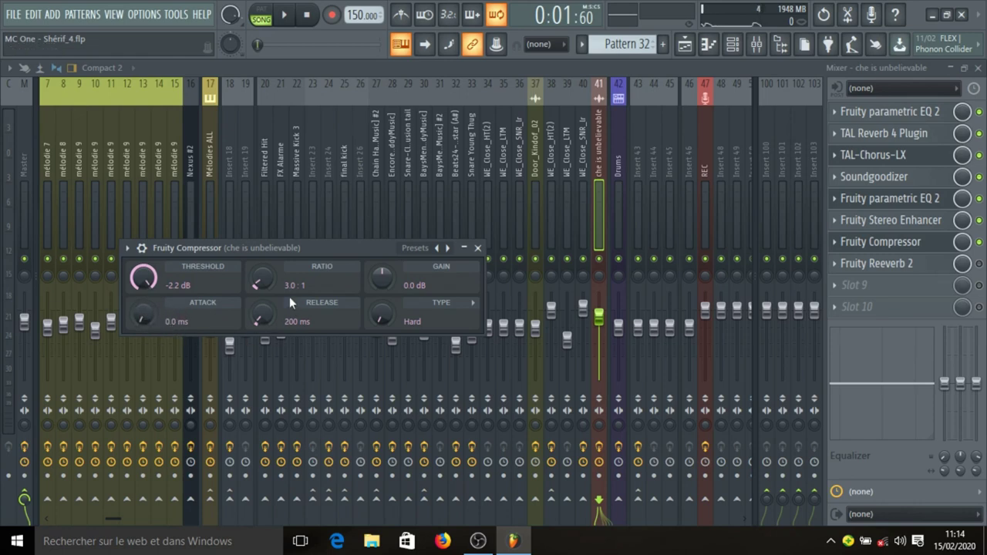
click(477, 248)
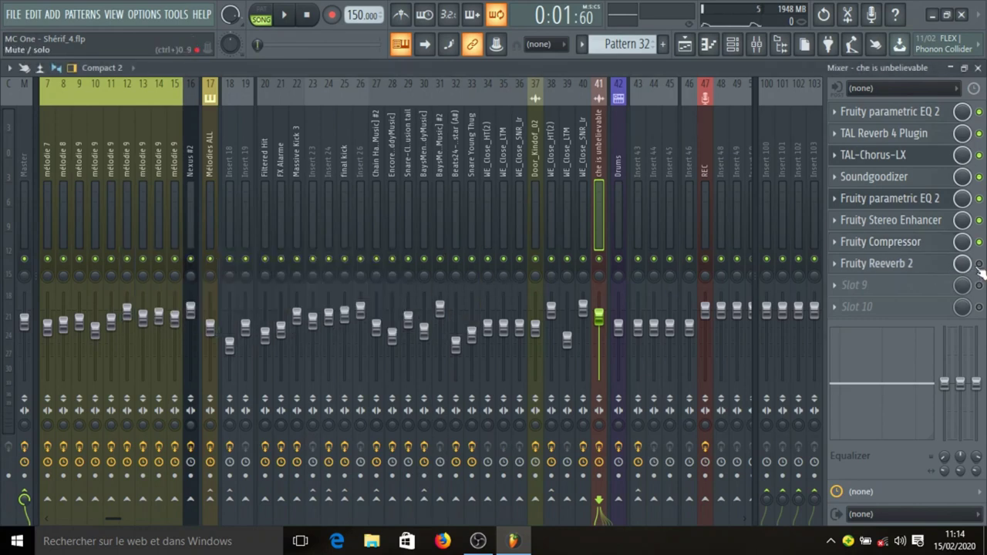
click(848, 266)
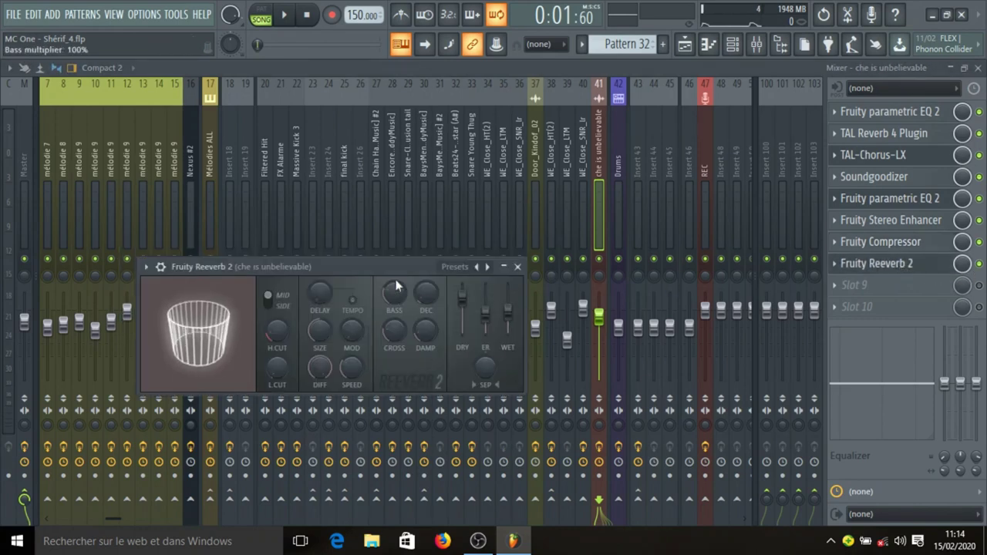
drag(376, 271, 469, 211)
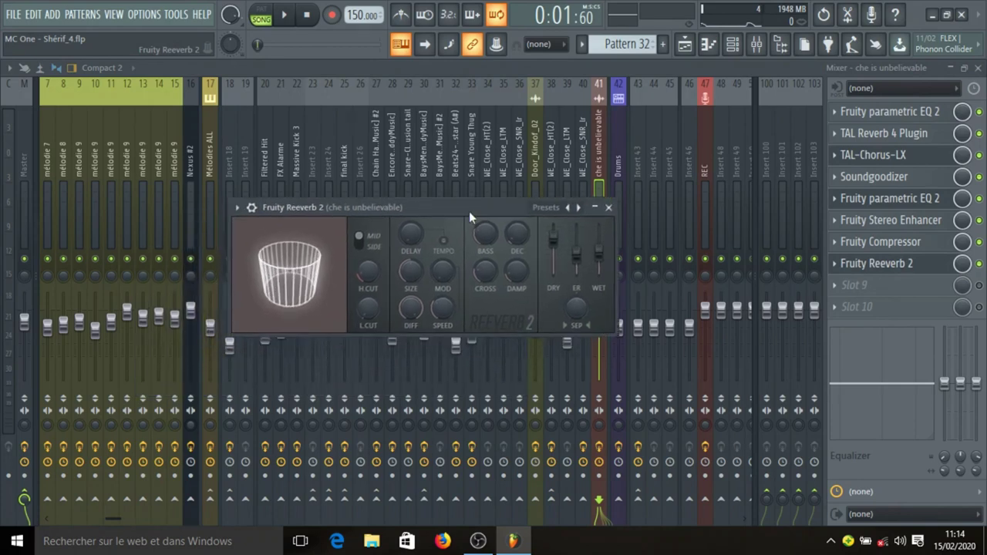
click(608, 208)
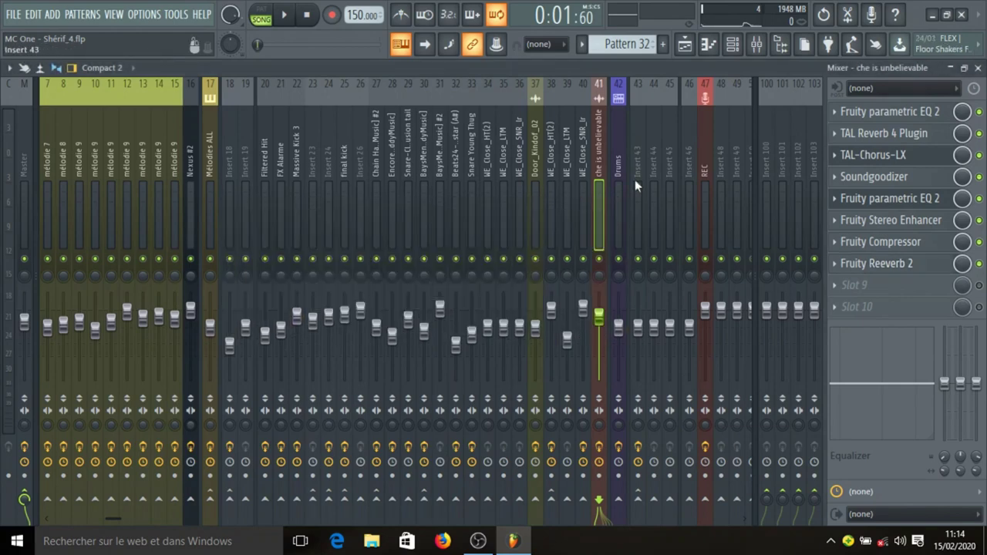
key(space)
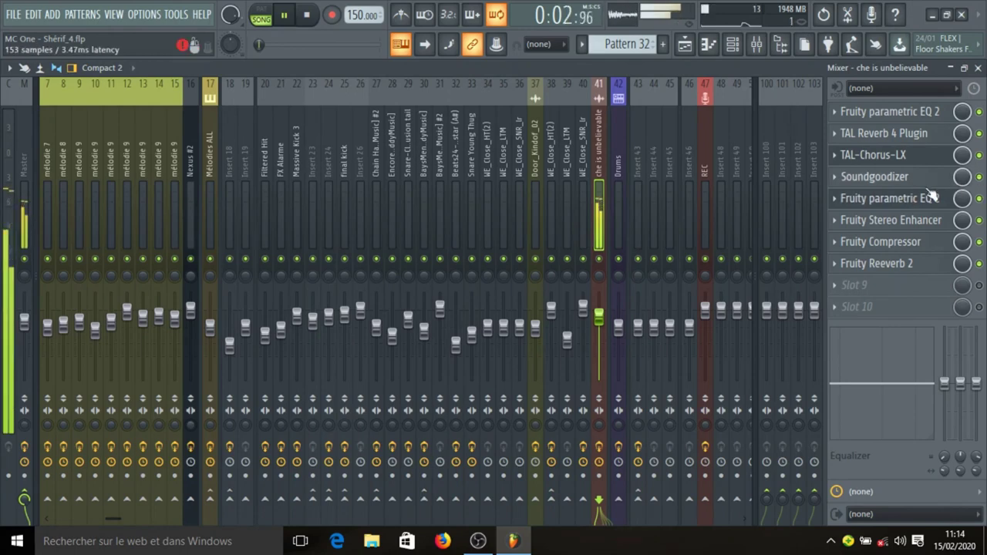
key(space)
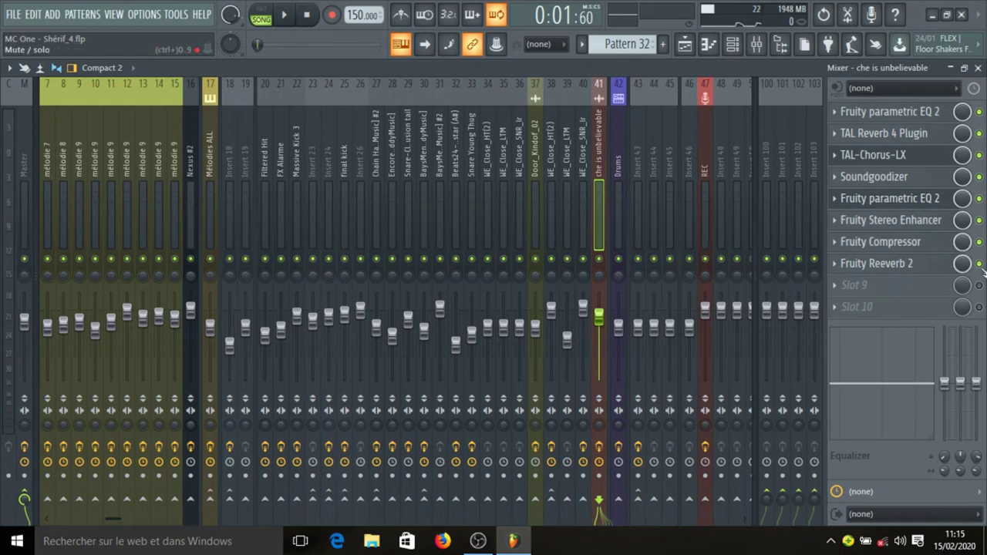
- Solo Fruity Reeverb 2 on the che is unbelievable insert, re-enable all its effect slots, and close the mixer
right_click(981, 265)
click(886, 275)
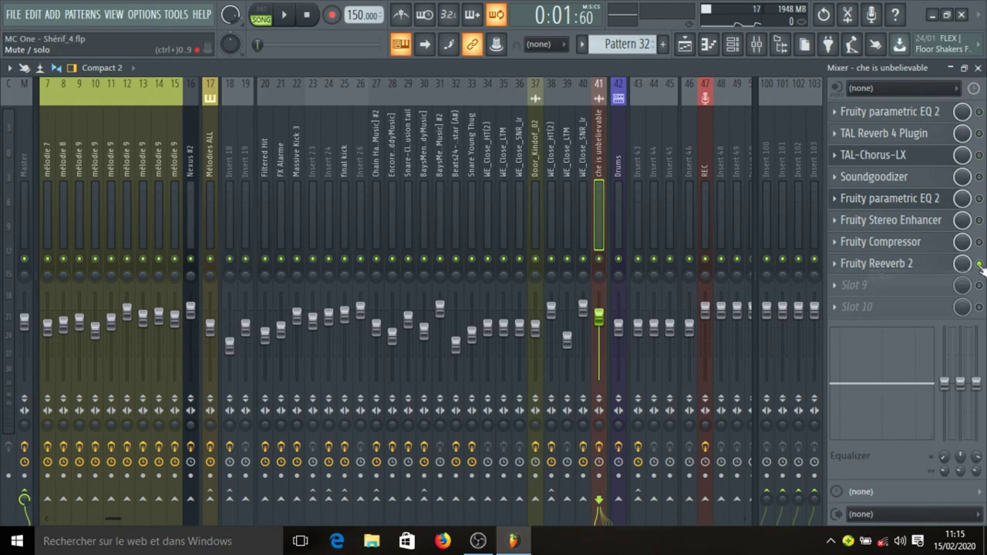
right_click(978, 265)
click(973, 276)
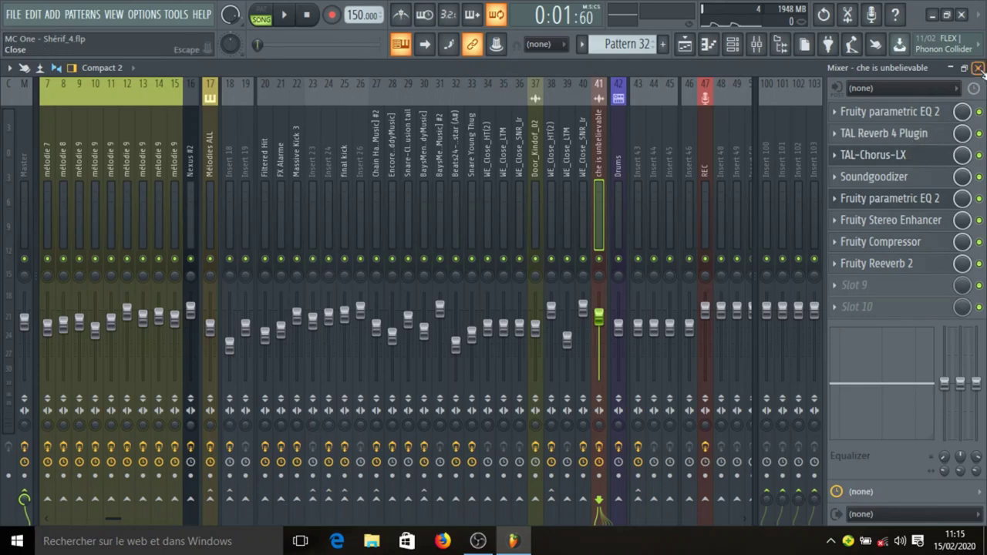
click(978, 68)
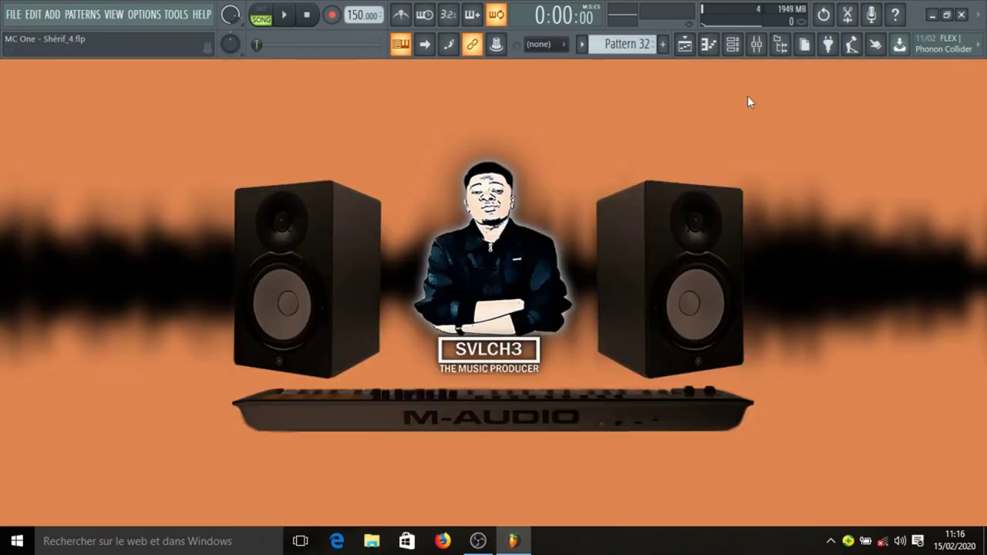
- Open the playlist, play the arrangement from the start, and look through its tracks down to Track 25
click(684, 44)
key(space)
scroll(925, 170, down, 4)
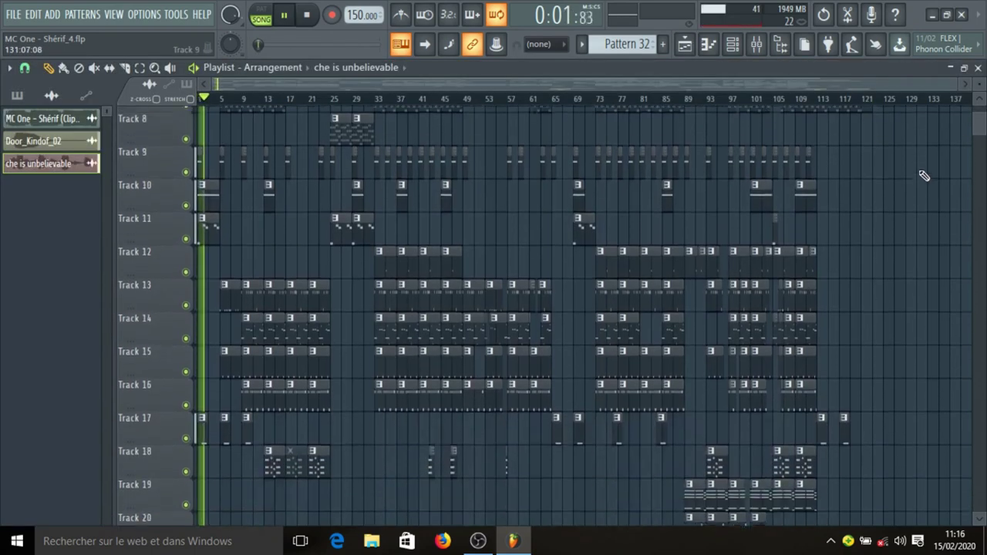
scroll(924, 176, down, 4)
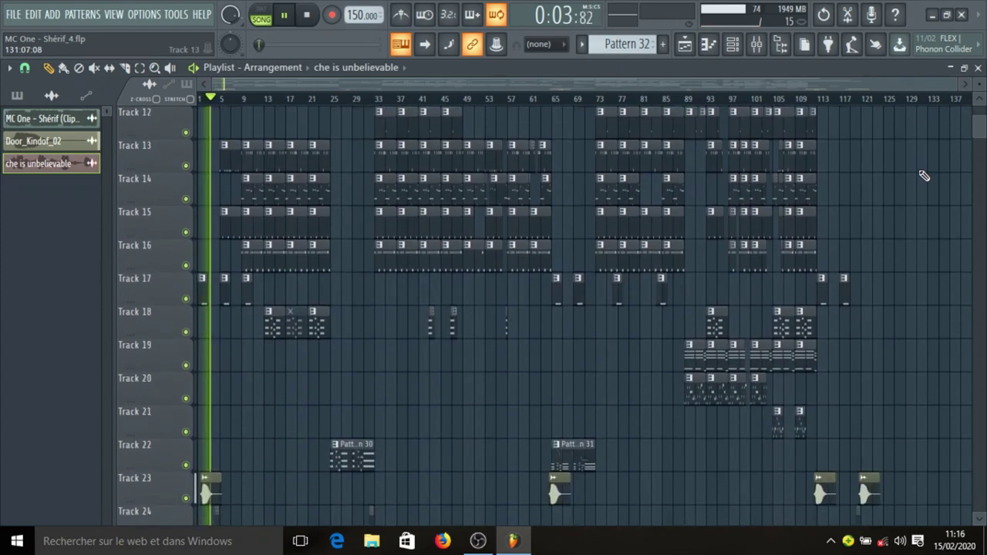
scroll(923, 176, down, 3)
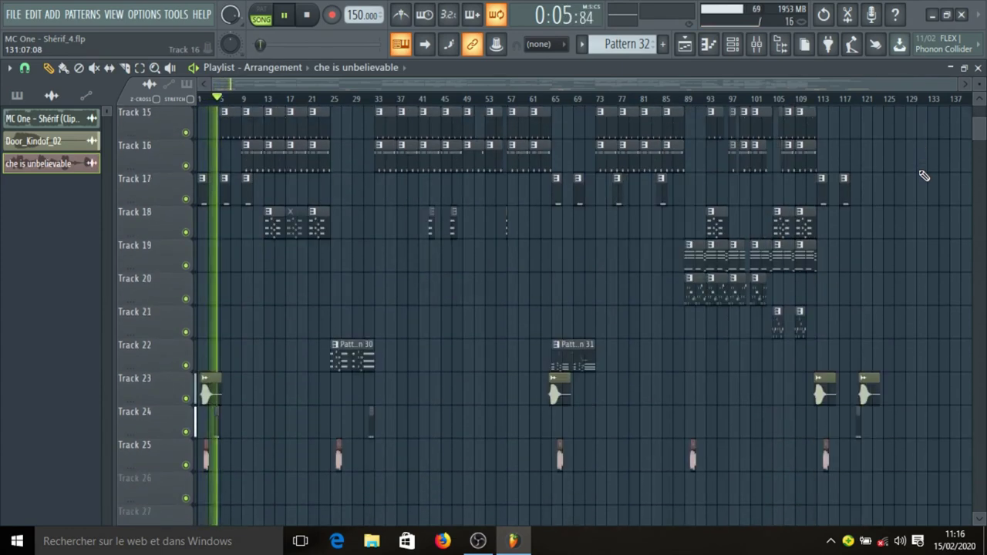
- Examine the melody and drum patterns on the upper tracks from bar 1 to bar 24 during playback
scroll(922, 173, up, 8)
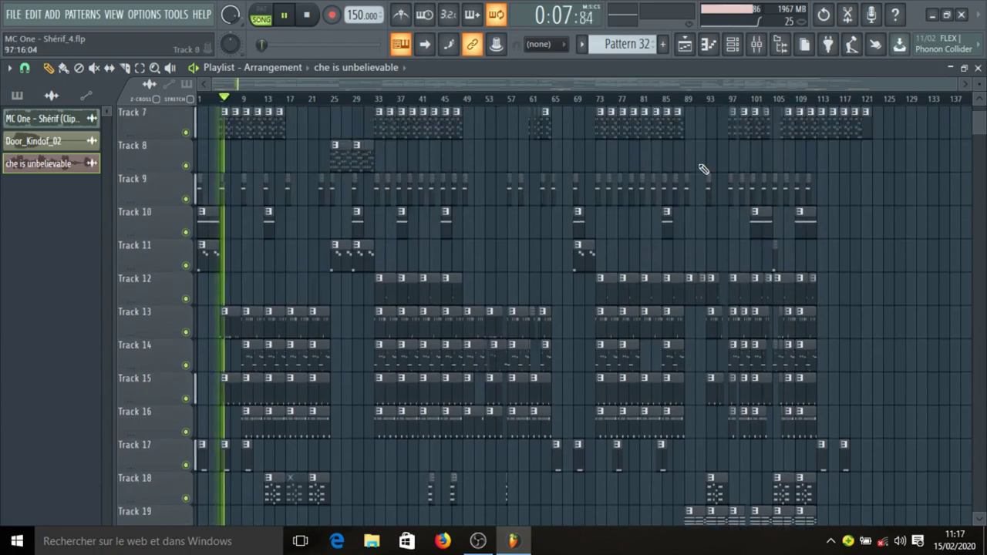
scroll(257, 100, up, 3)
scroll(254, 132, up, 3)
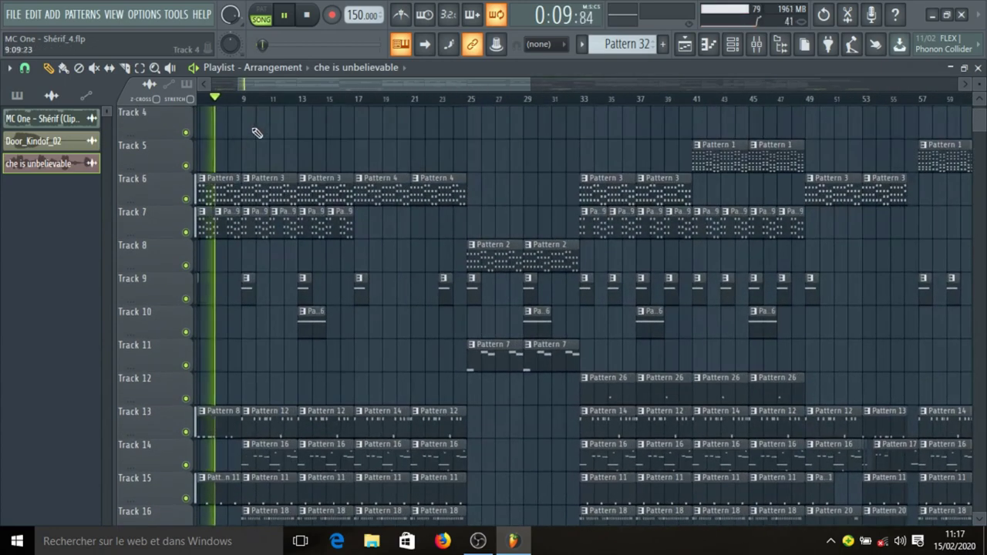
drag(274, 85, 240, 86)
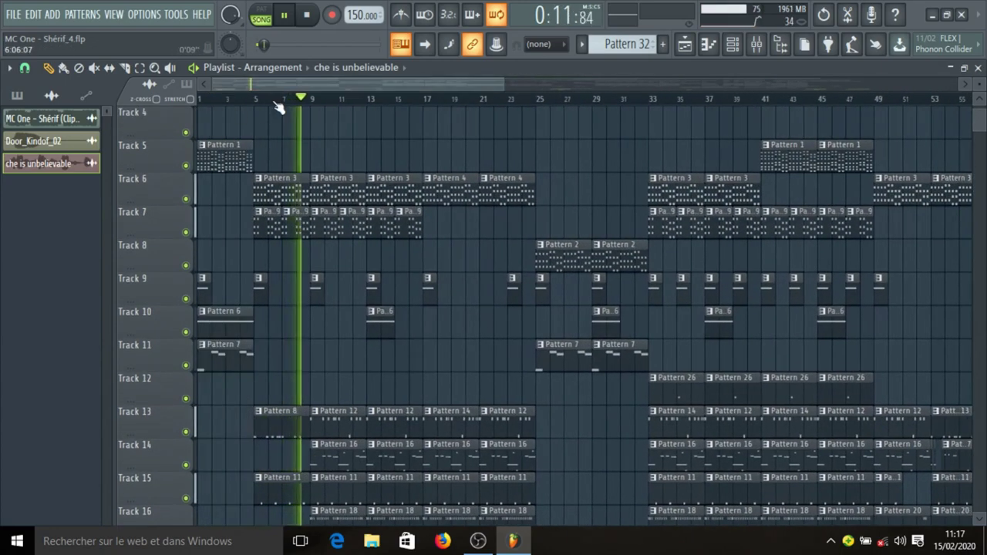
scroll(275, 101, up, 2)
scroll(279, 104, up, 1)
drag(305, 86, 259, 86)
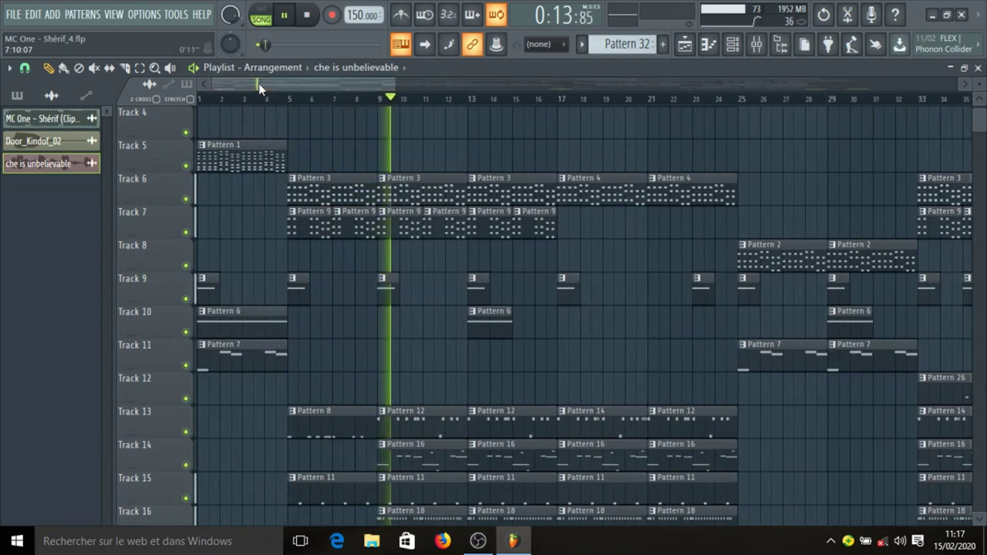
scroll(533, 154, down, 1)
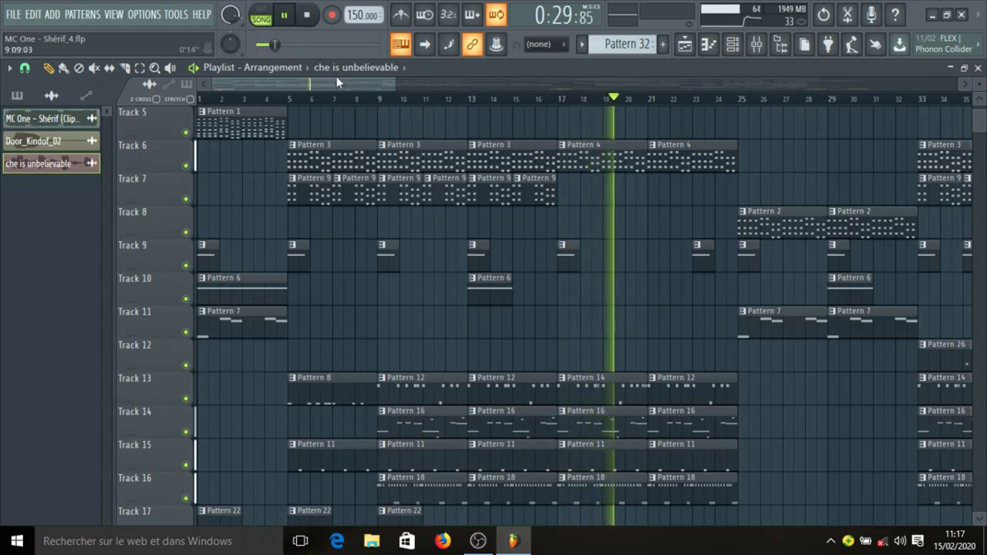
- Follow playback into the break from bar 25 and examine its patterns and audio clip on Tracks 3 to 25
drag(336, 80, 441, 80)
scroll(354, 144, up, 4)
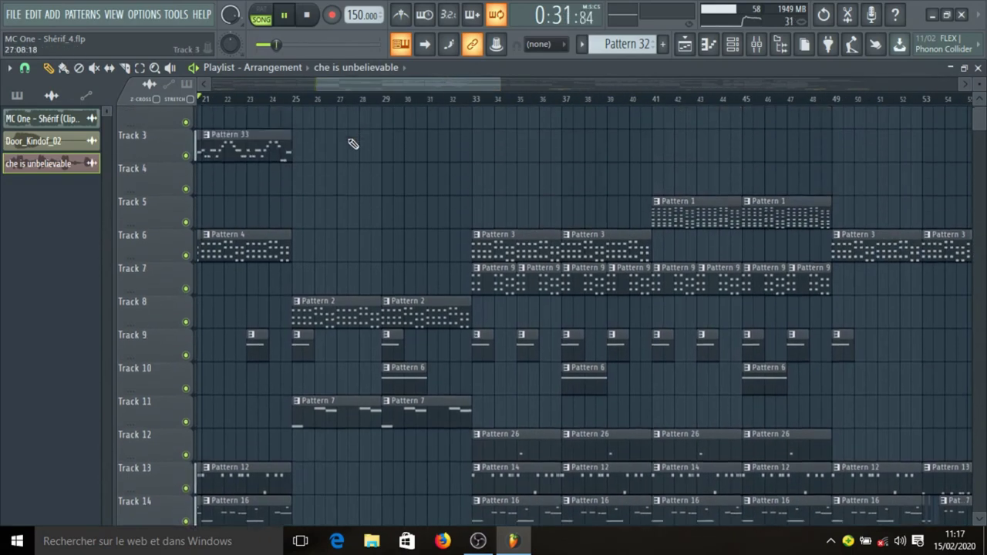
scroll(351, 144, down, 2)
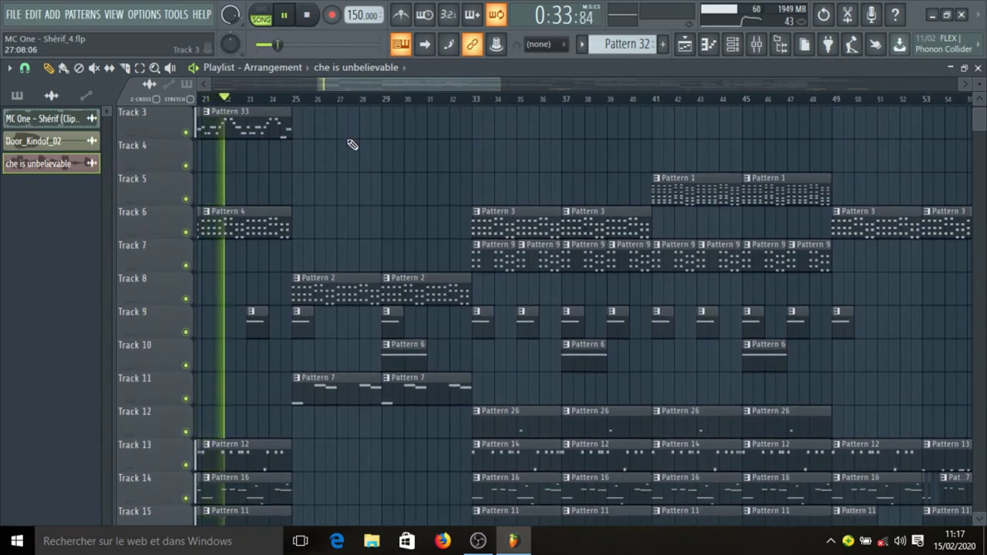
scroll(352, 144, down, 1)
scroll(352, 145, down, 2)
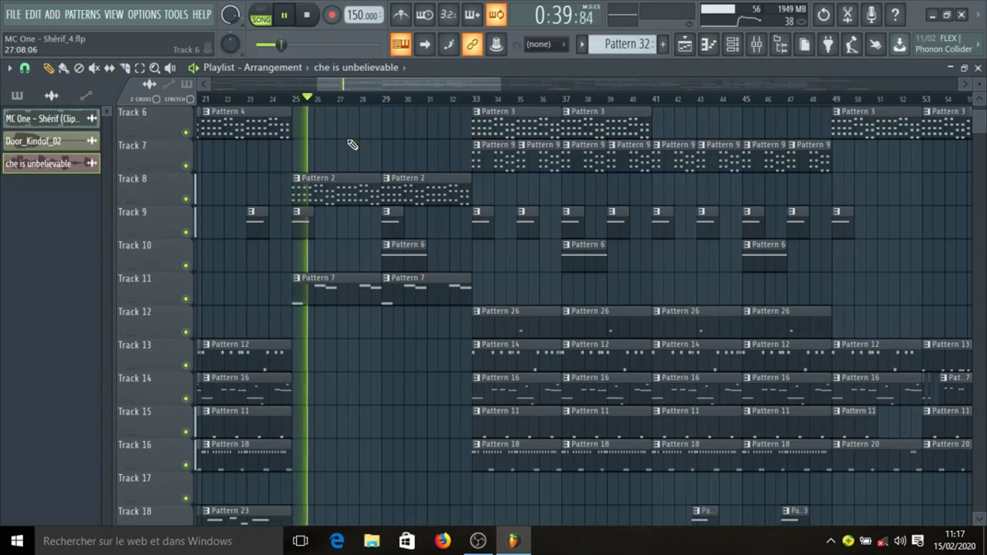
scroll(352, 145, down, 5)
scroll(353, 144, down, 3)
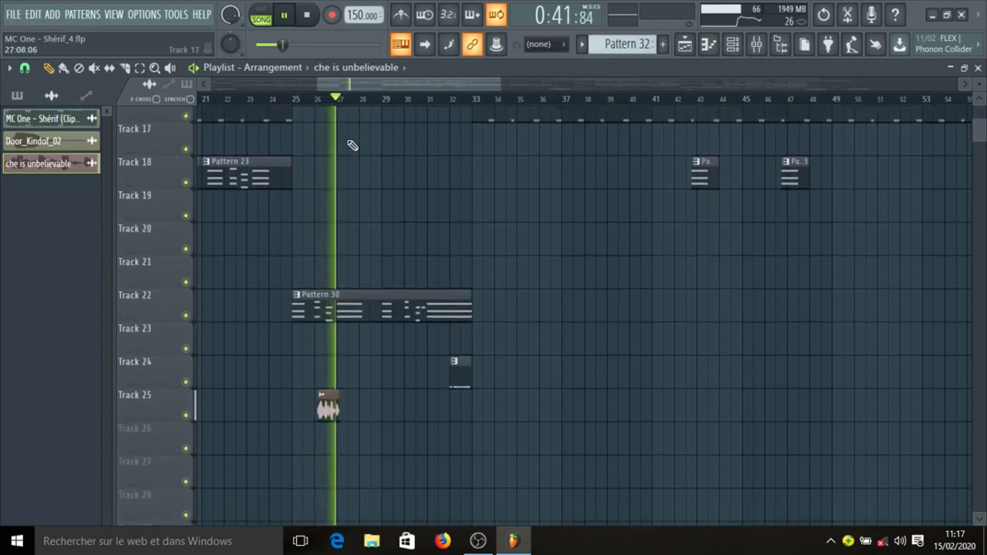
scroll(352, 144, up, 4)
scroll(353, 144, up, 1)
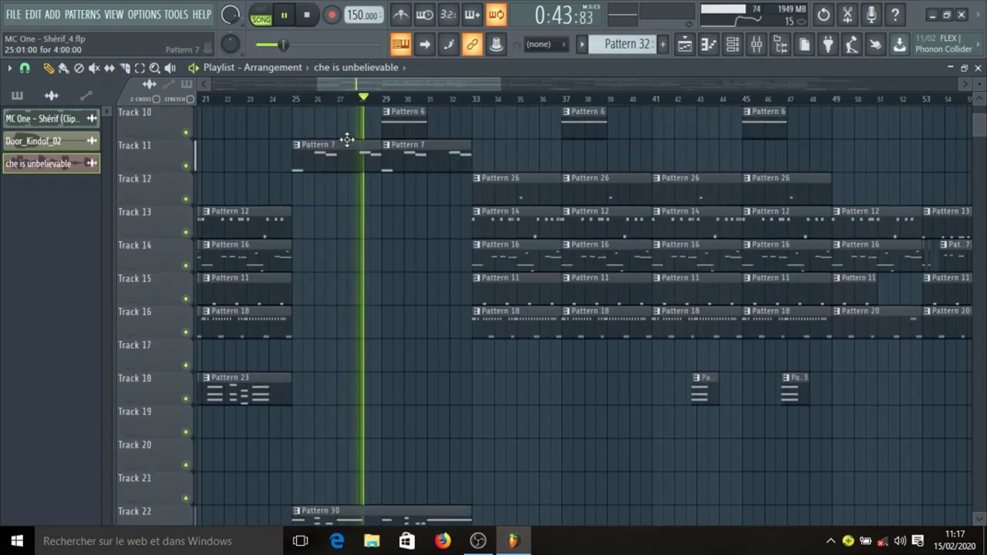
scroll(353, 146, down, 4)
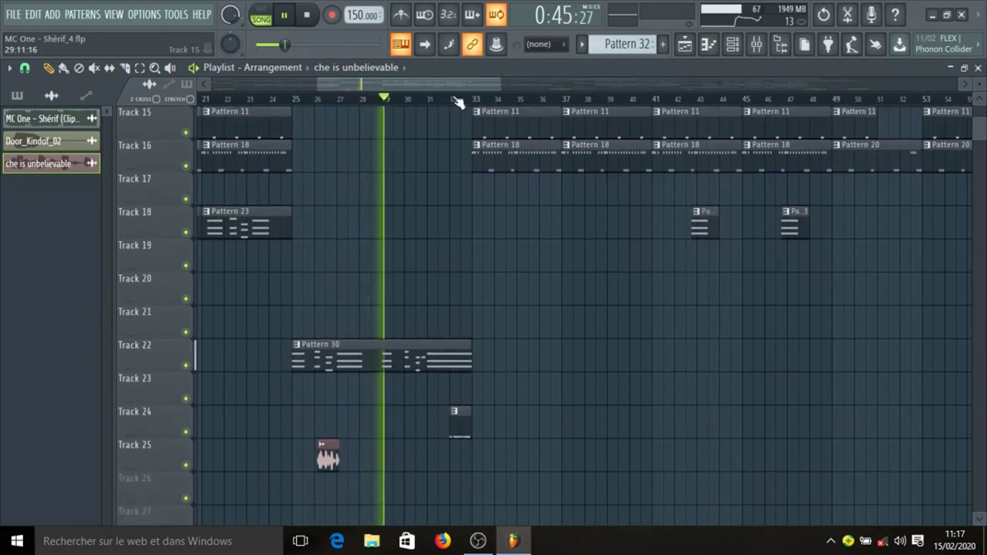
- Examine the transition from Pattern 32 into the section starting at bar 33, follow the playback, and close the playlist
scroll(463, 101, up, 5)
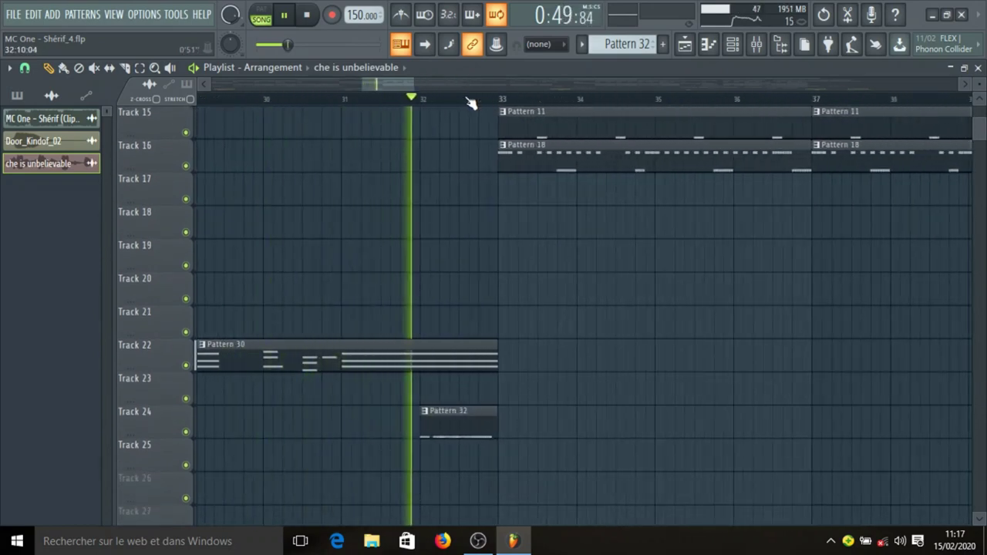
scroll(470, 102, up, 2)
scroll(470, 103, up, 1)
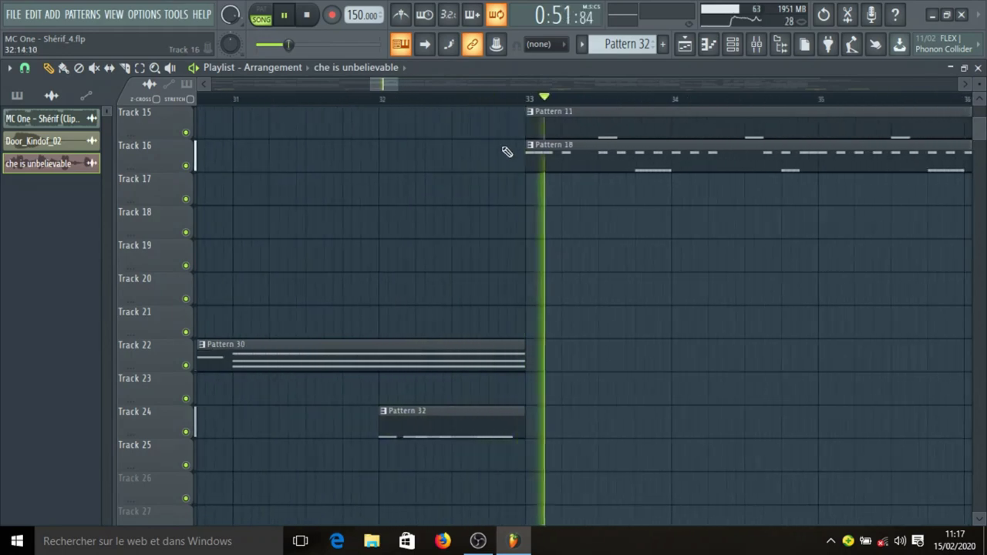
scroll(508, 149, up, 4)
scroll(498, 104, down, 7)
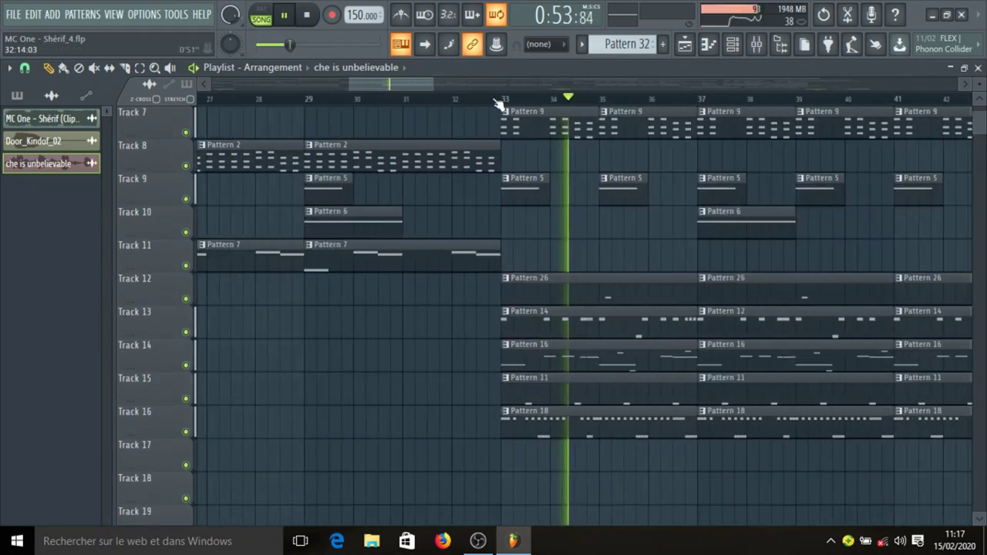
scroll(608, 161, up, 2)
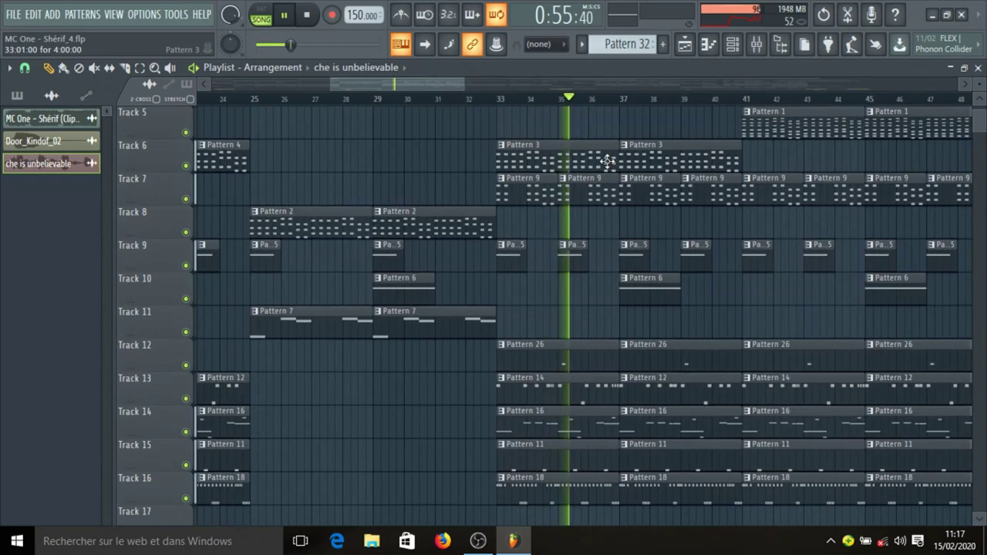
scroll(608, 163, up, 1)
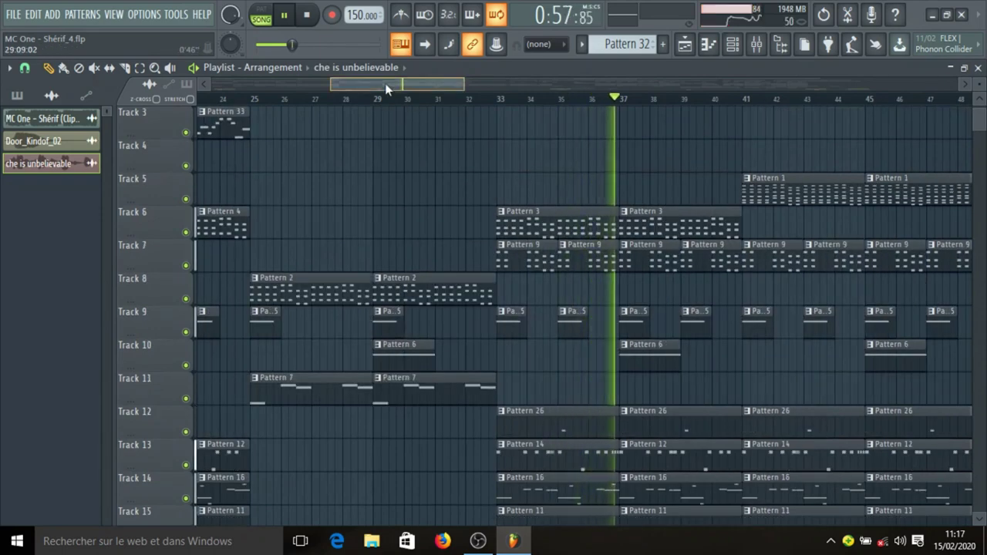
drag(389, 84, 423, 87)
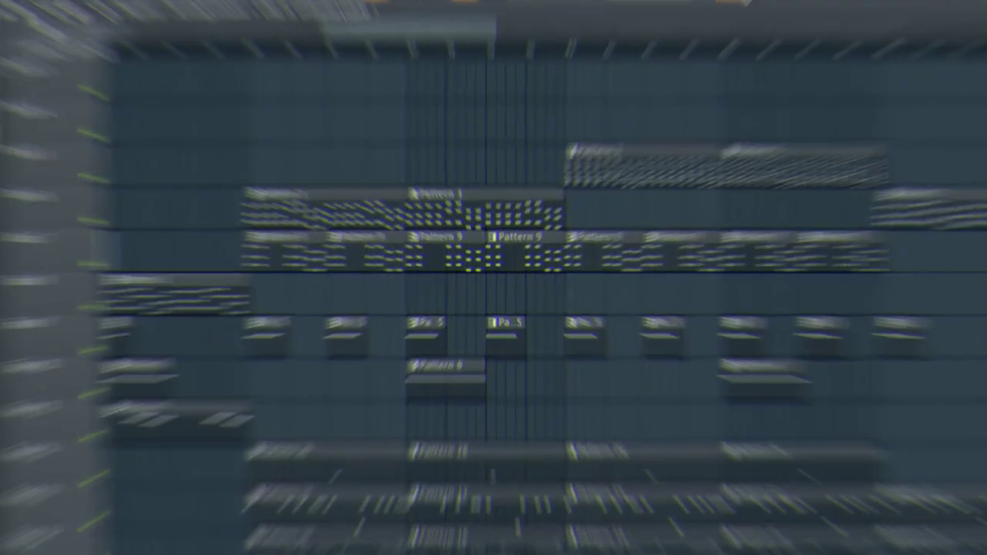
click(684, 46)
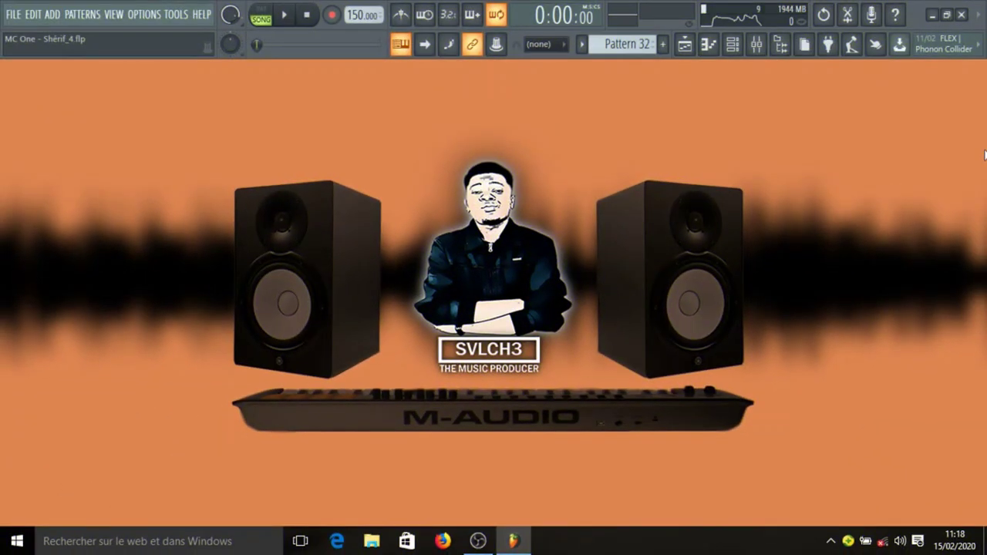